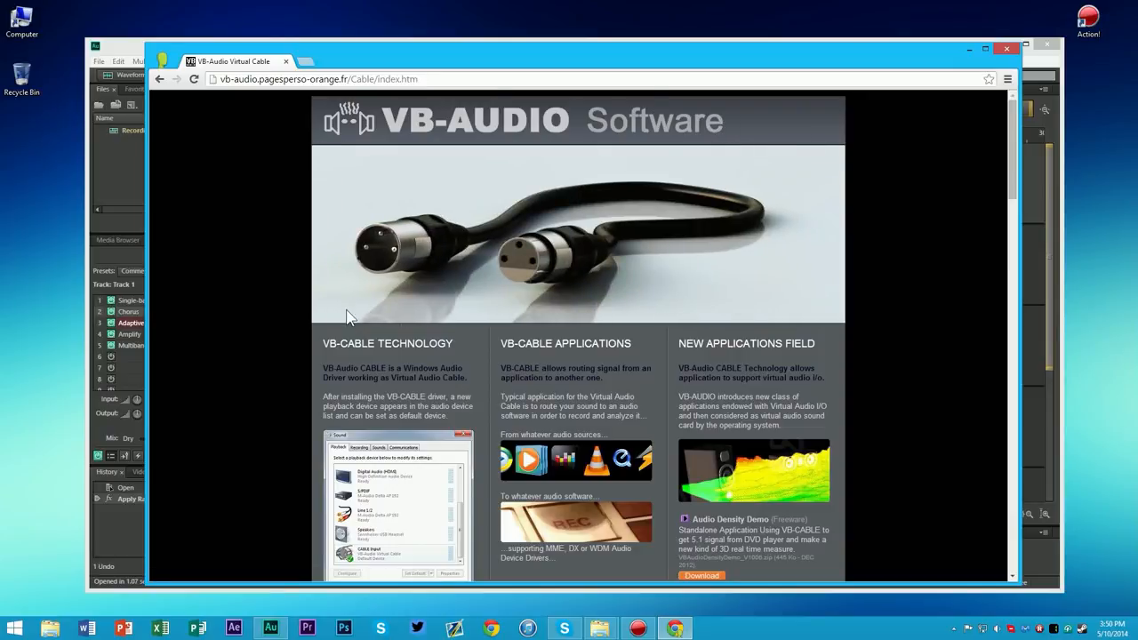
# - Download the VB-CABLE Driver archive from the VB-Audio page, place the zip on the desktop, and close the browser
pyautogui.scroll(-2, 303, 262)
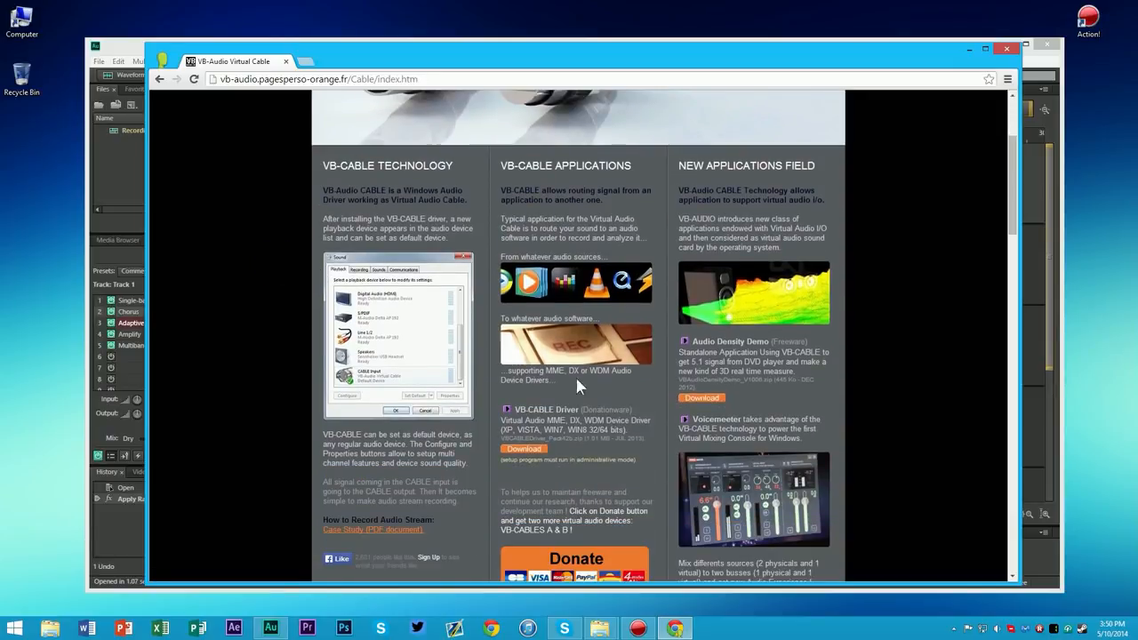
pyautogui.click(524, 450)
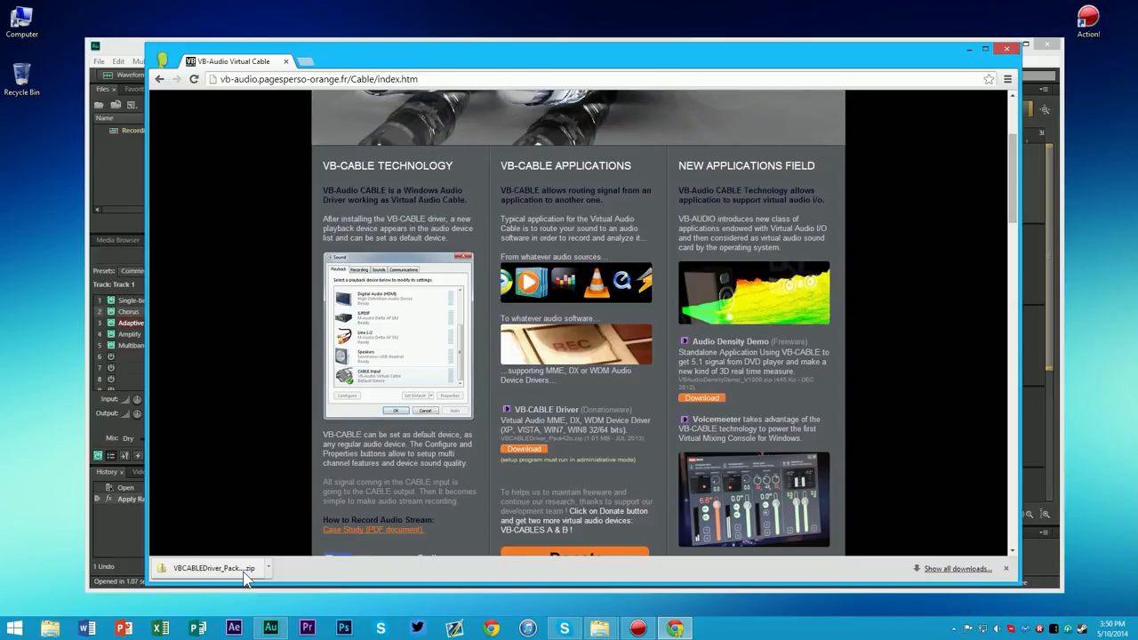
pyautogui.moveTo(247, 575); pyautogui.dragTo(33, 183)
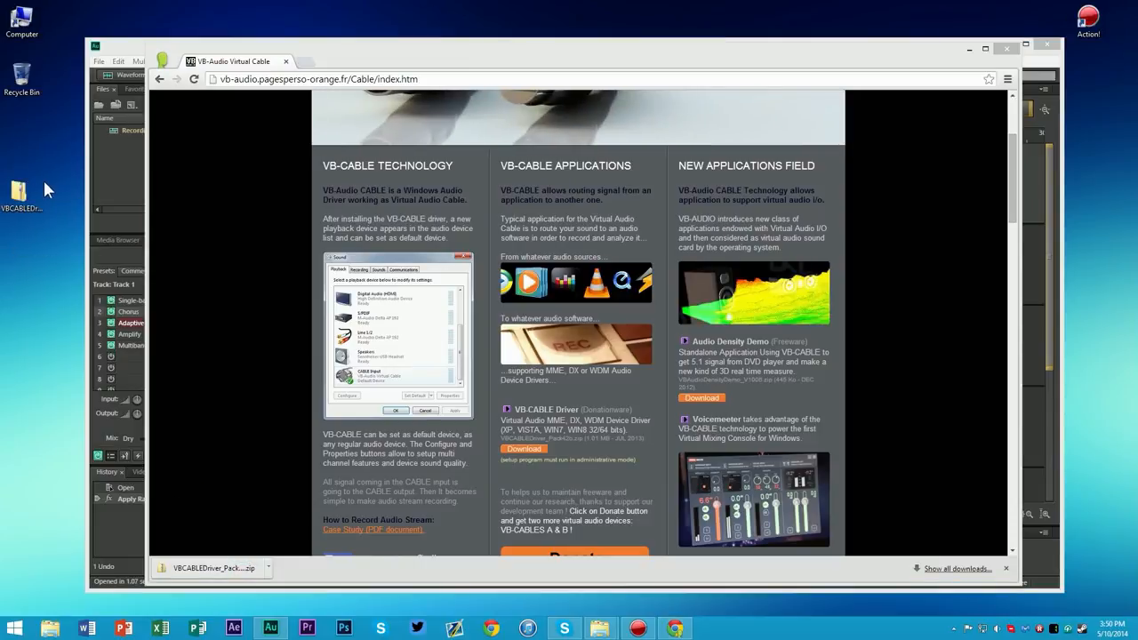
pyautogui.click(41, 206)
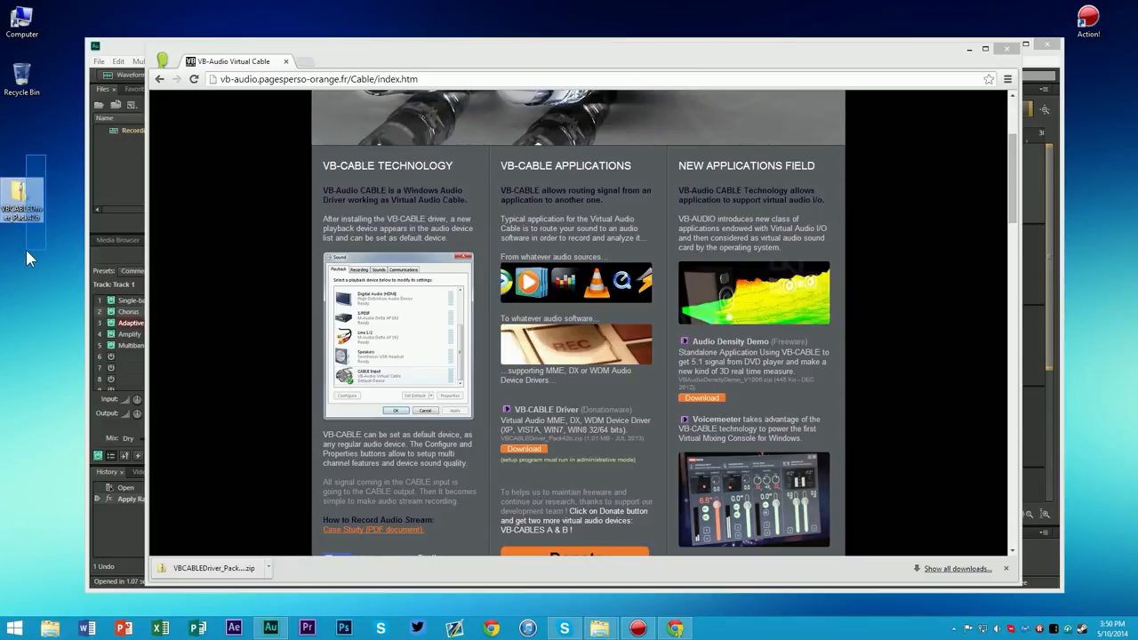
pyautogui.click(37, 143)
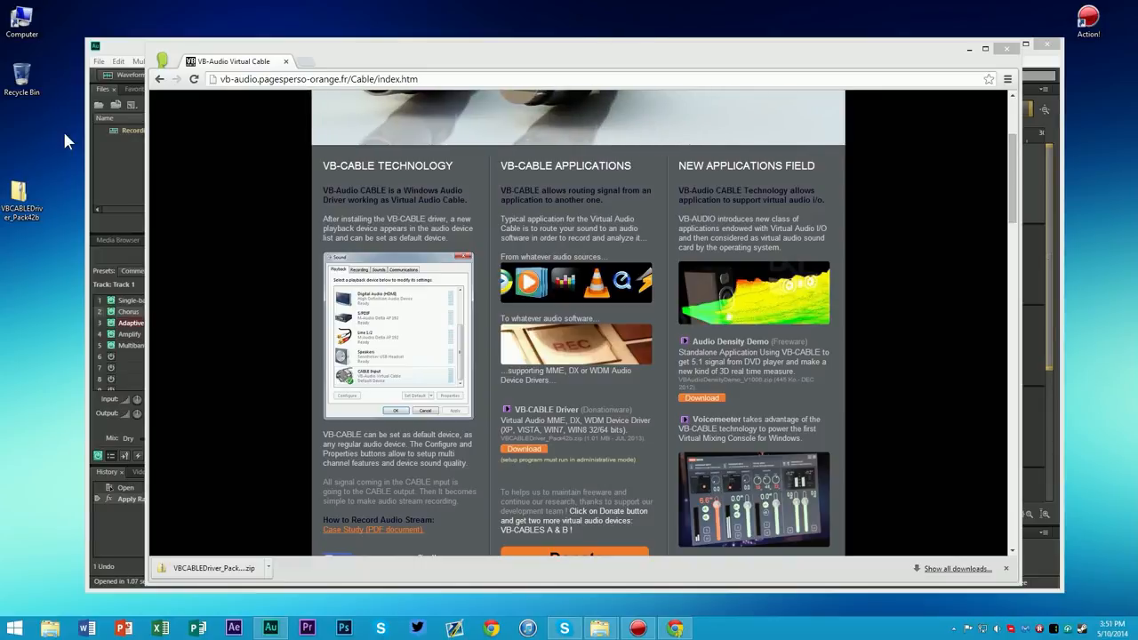
pyautogui.click(1004, 50)
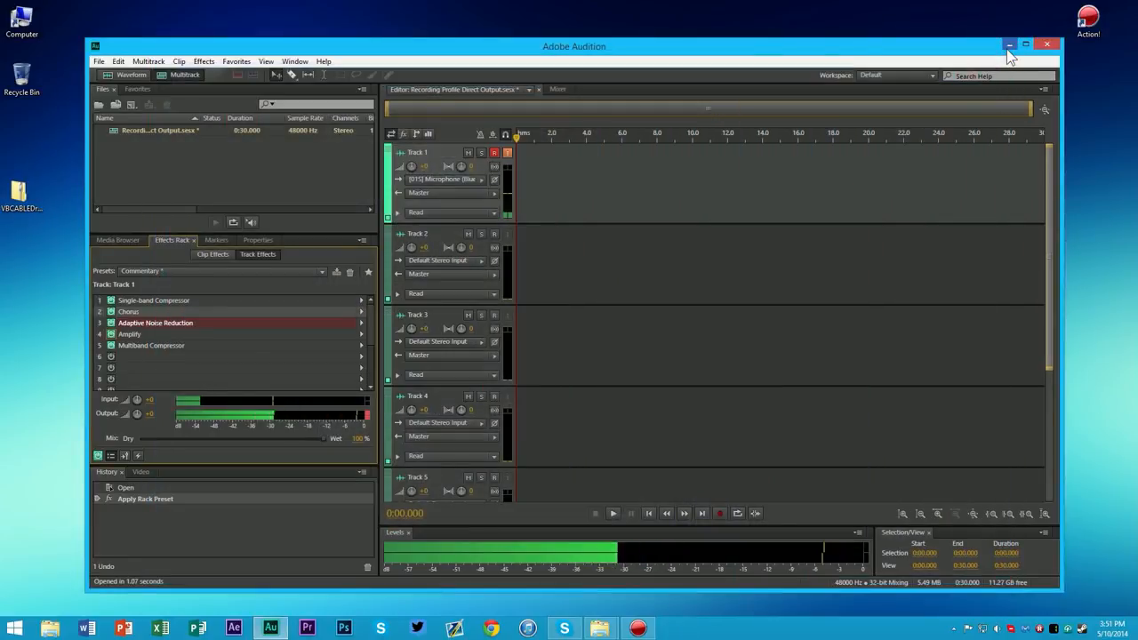
pyautogui.click(22, 222)
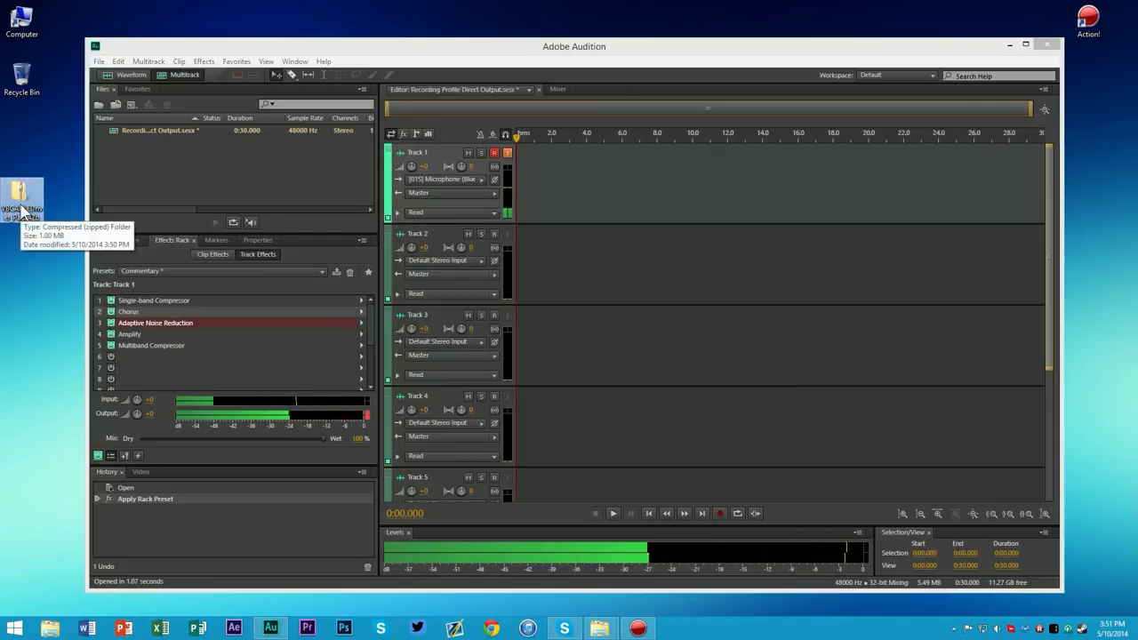
pyautogui.rightClick(17, 206)
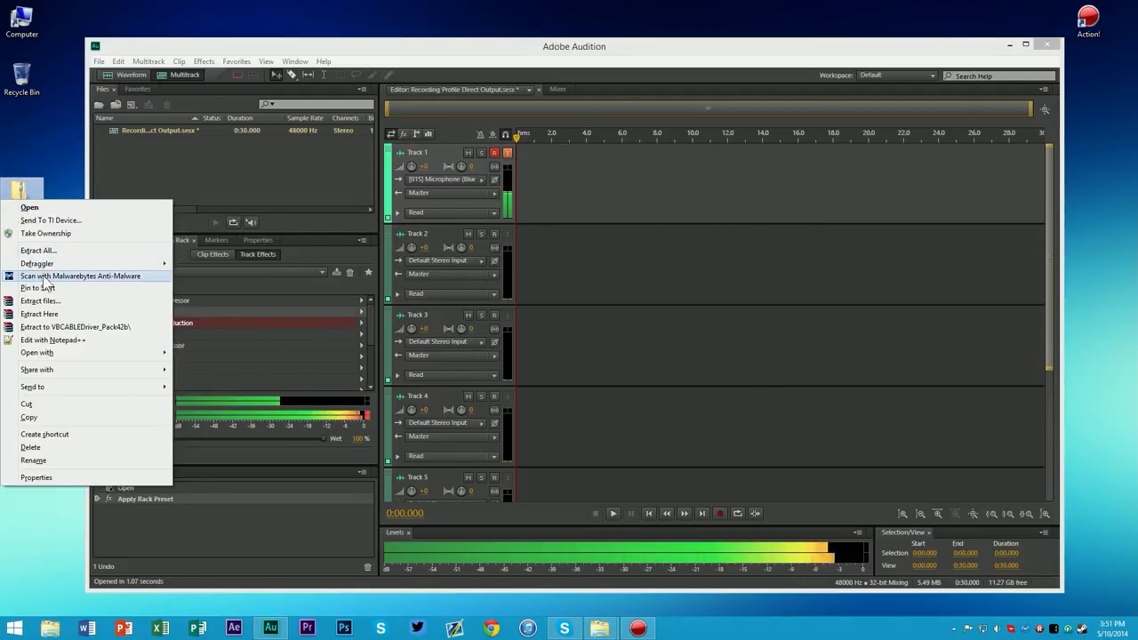
pyautogui.click(52, 327)
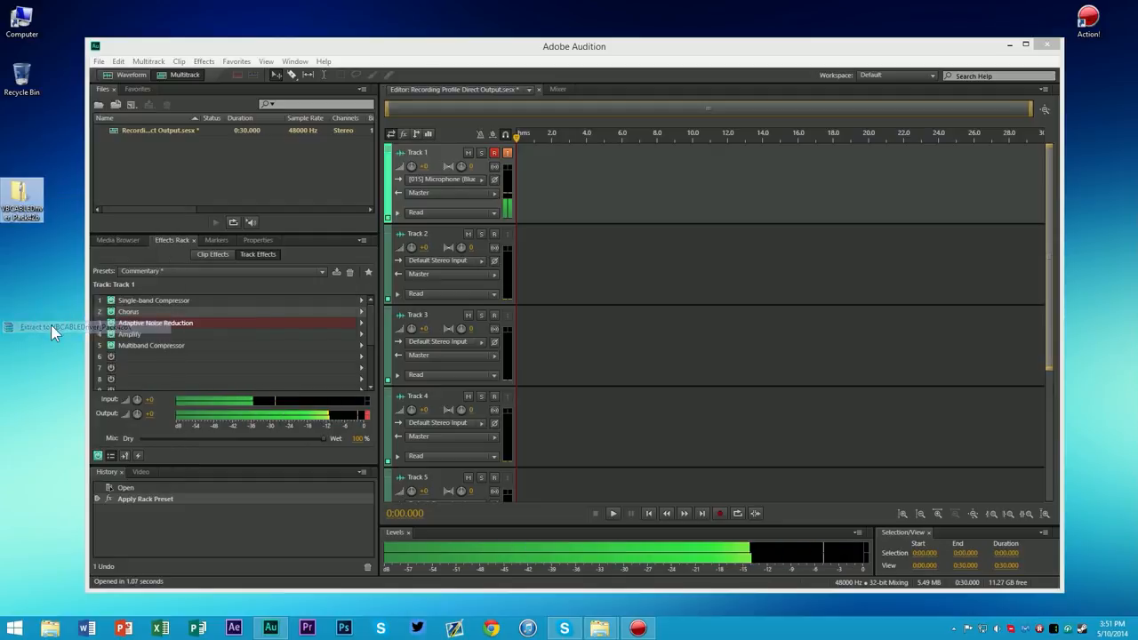
pyautogui.click(19, 133)
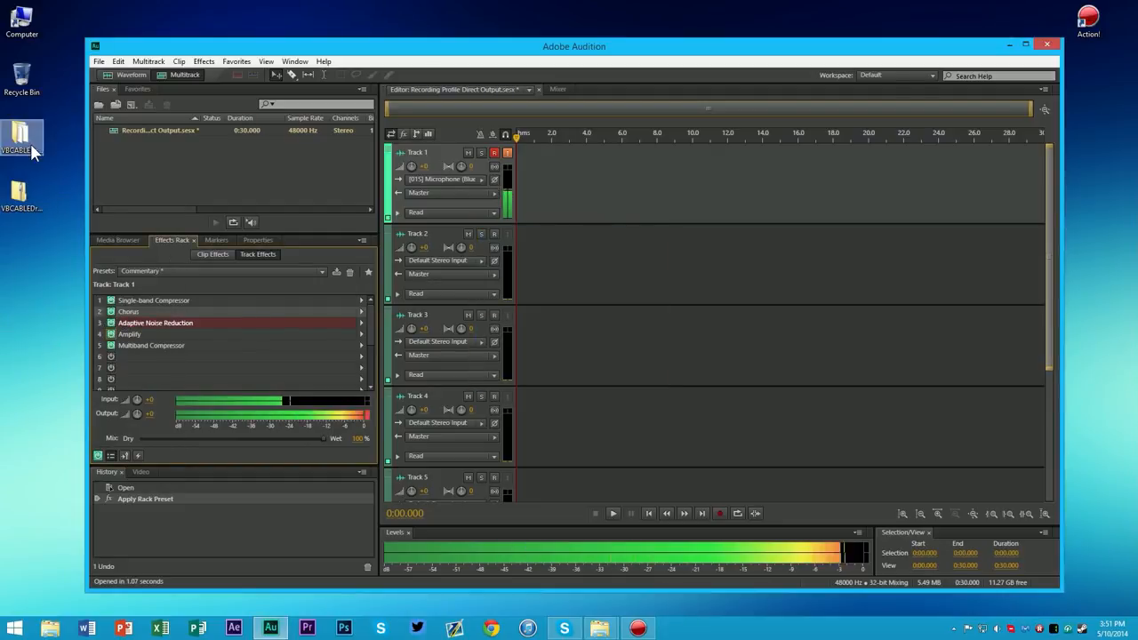
pyautogui.press('Delete')
pyautogui.press('Return')
# - Open the VBCABLEDriver_Pack42b archive and create a new desktop folder named mic above the zip file
pyautogui.doubleClick(27, 201)
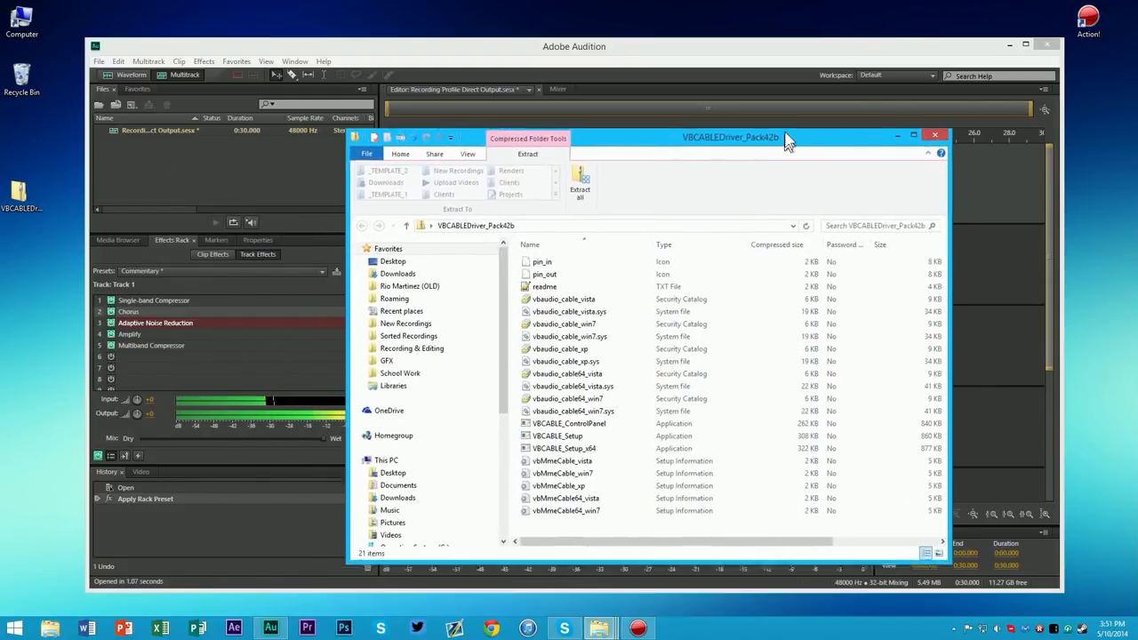
pyautogui.rightClick(35, 313)
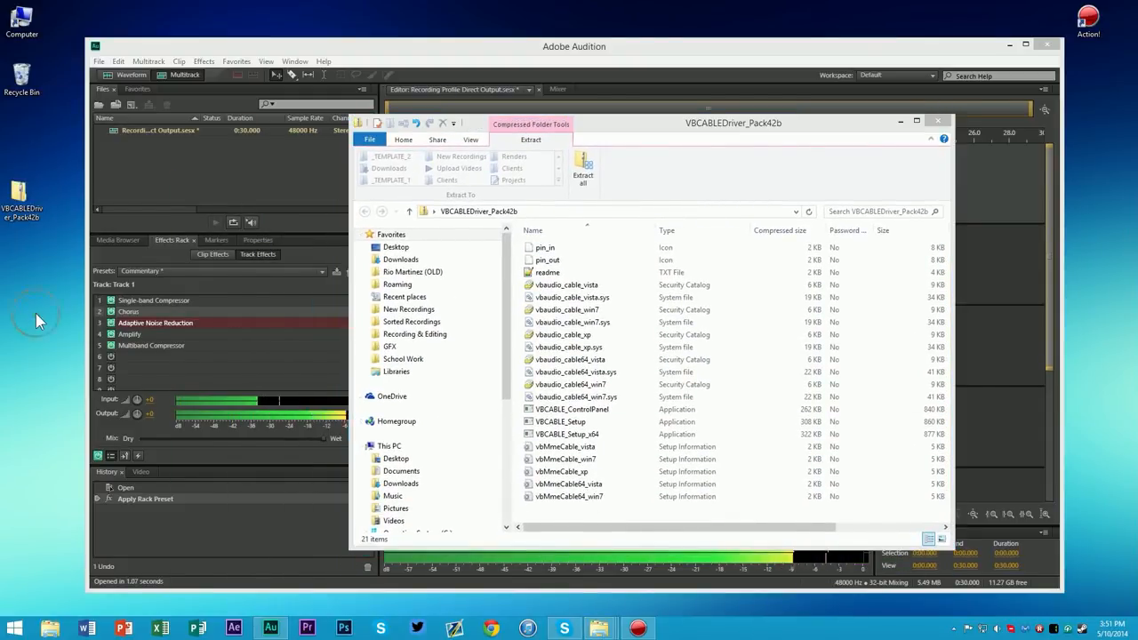
pyautogui.moveTo(117, 428)
pyautogui.click(160, 425)
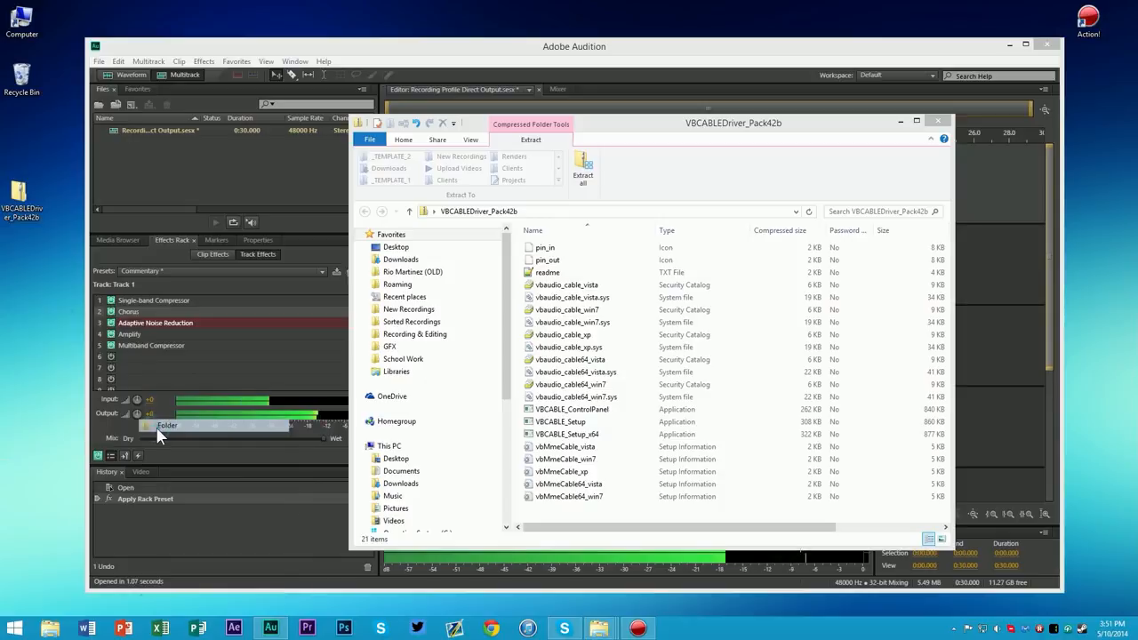
pyautogui.write('mic')
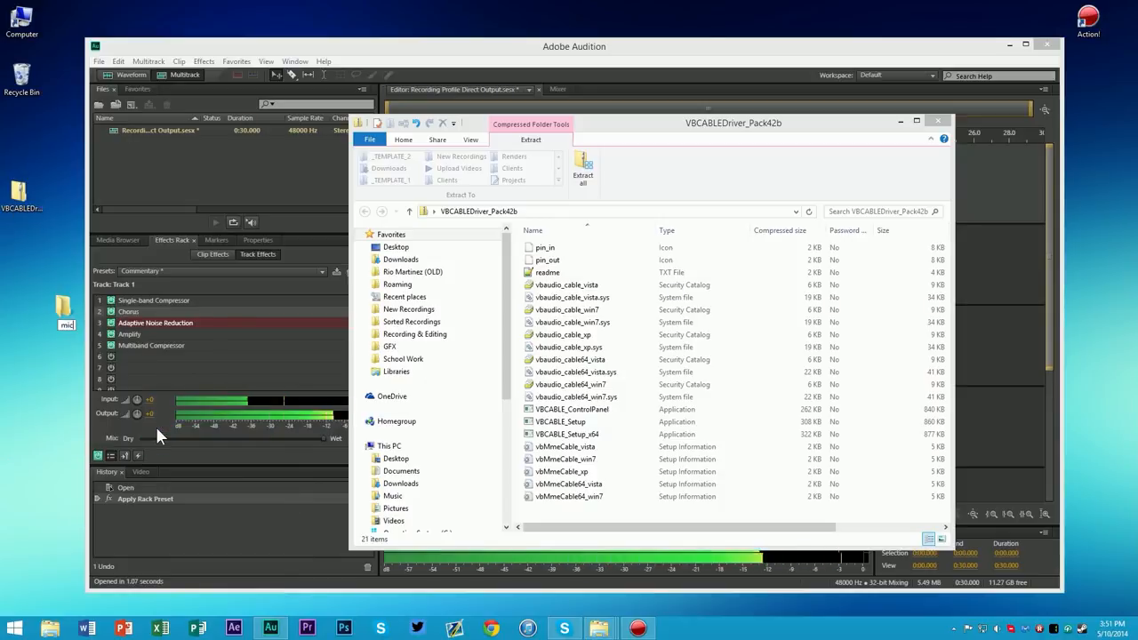
pyautogui.press('Return')
pyautogui.moveTo(70, 317); pyautogui.dragTo(43, 179)
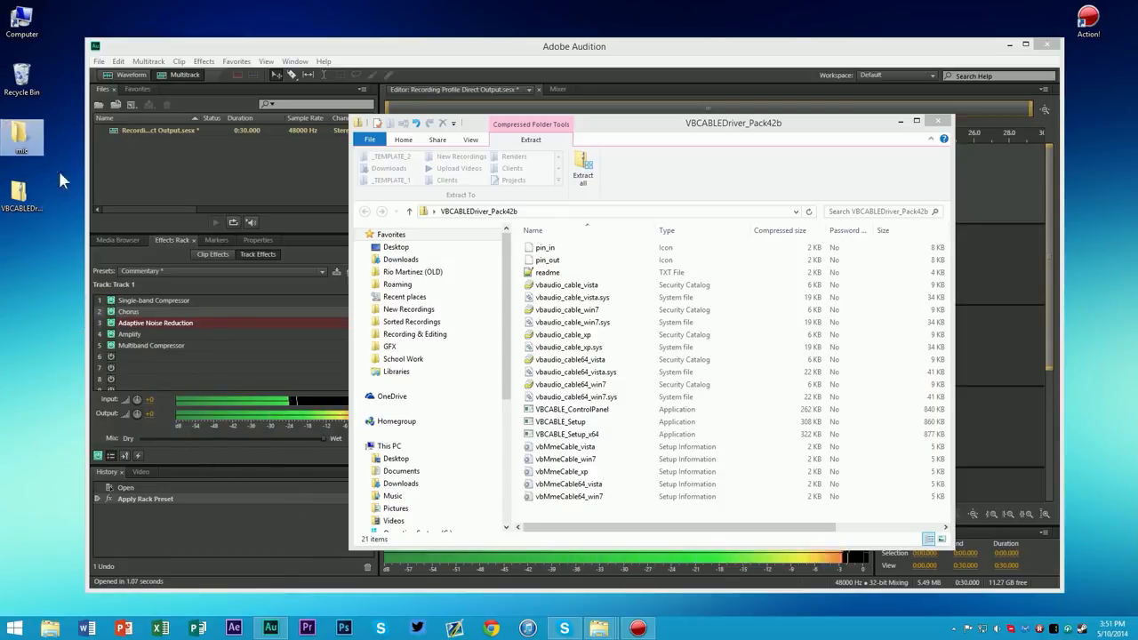
# - Copy all files from the VBCABLEDriver_Pack42b archive into the mic folder and close the archive window
pyautogui.moveTo(566, 509); pyautogui.dragTo(519, 204)
pyautogui.moveTo(569, 326); pyautogui.dragTo(23, 145)
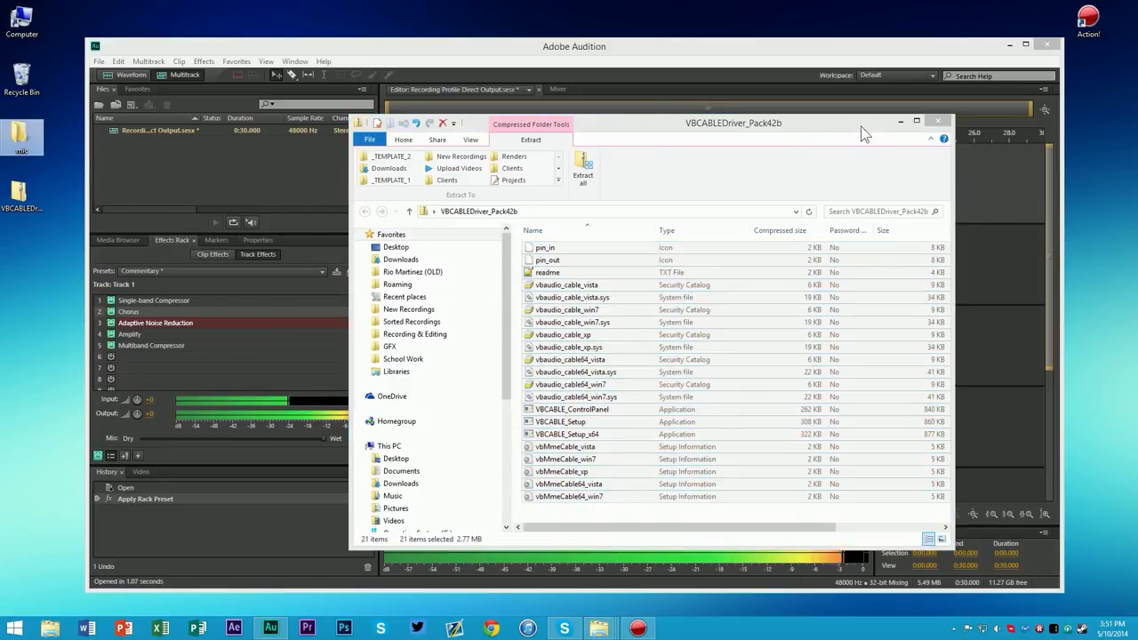
pyautogui.click(937, 122)
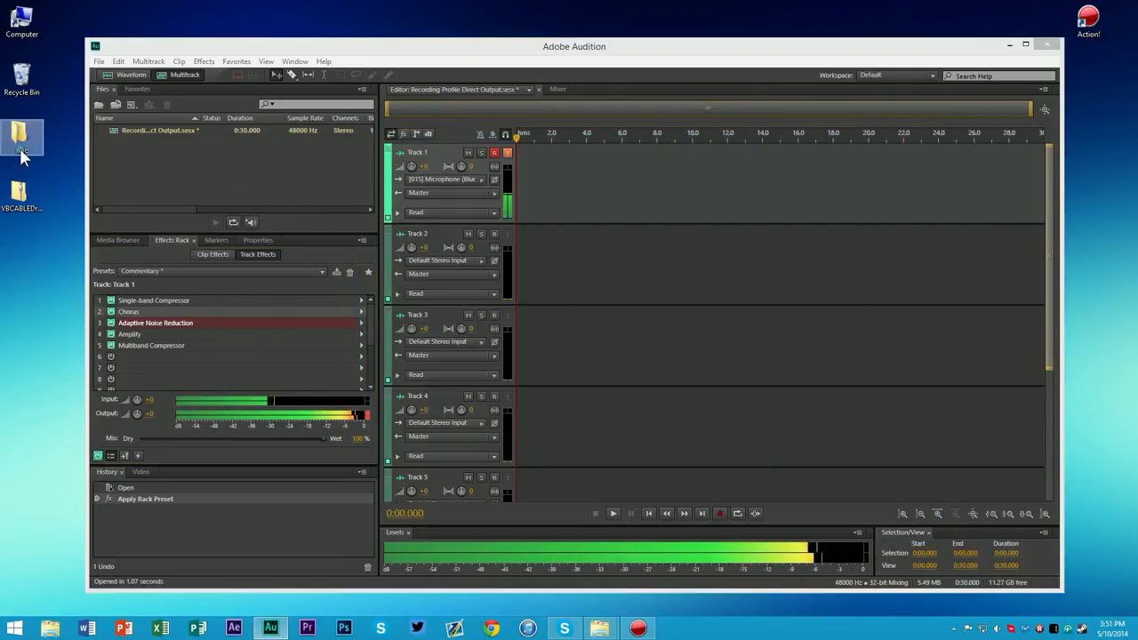
# - Open the mic folder on the desktop and select the VBCABLE_Setup_x64 application among the extracted files
pyautogui.doubleClick(22, 143)
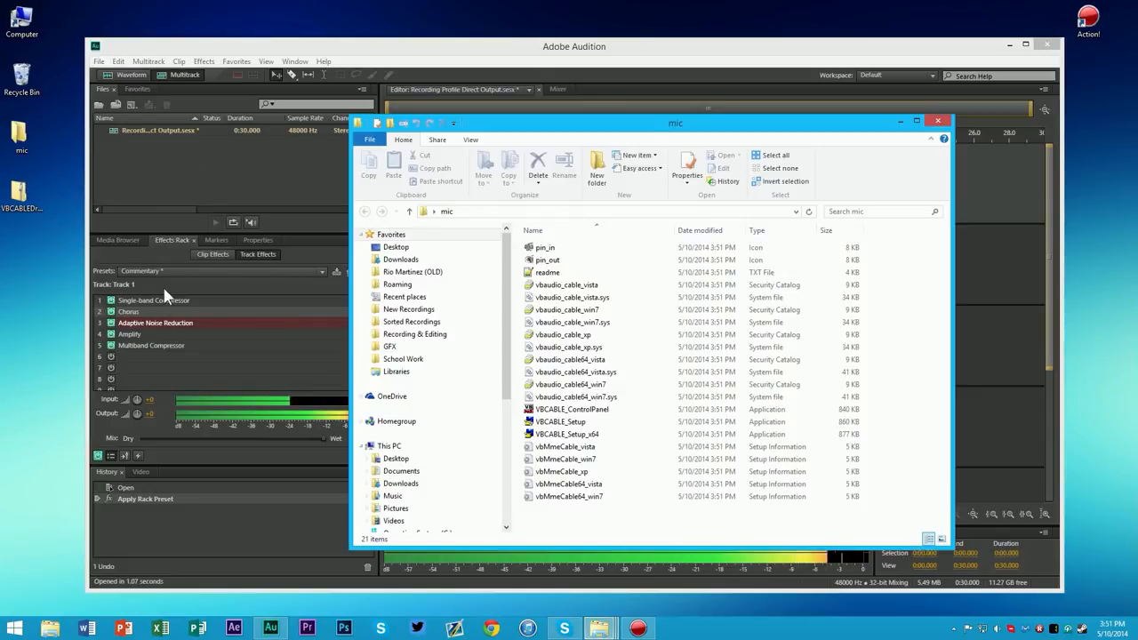
pyautogui.moveTo(608, 505); pyautogui.dragTo(582, 230)
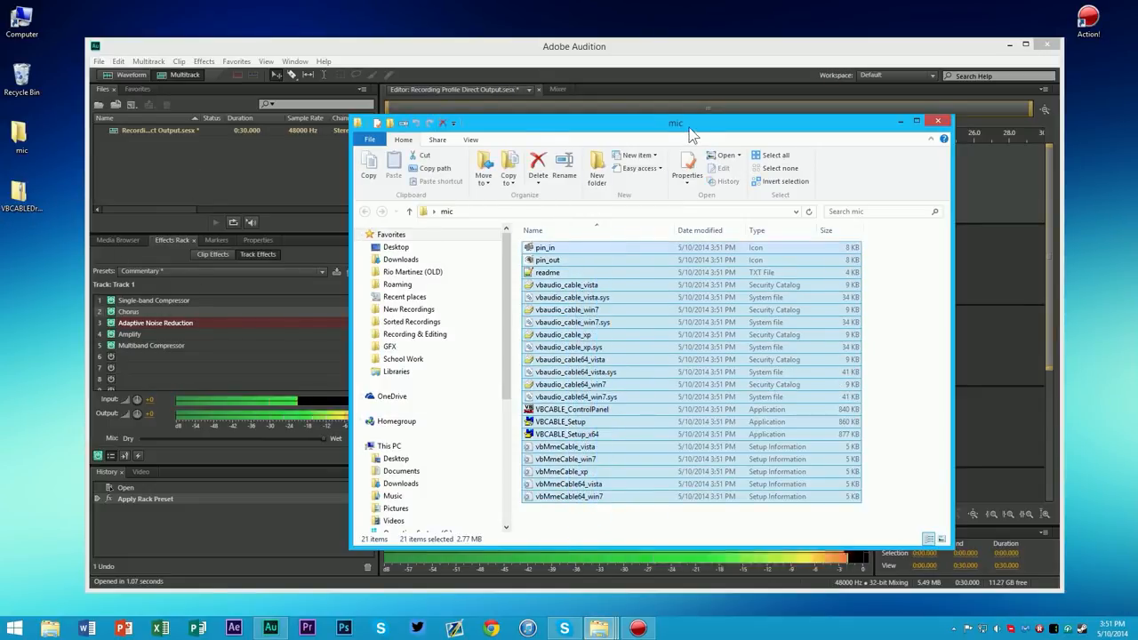
pyautogui.click(650, 521)
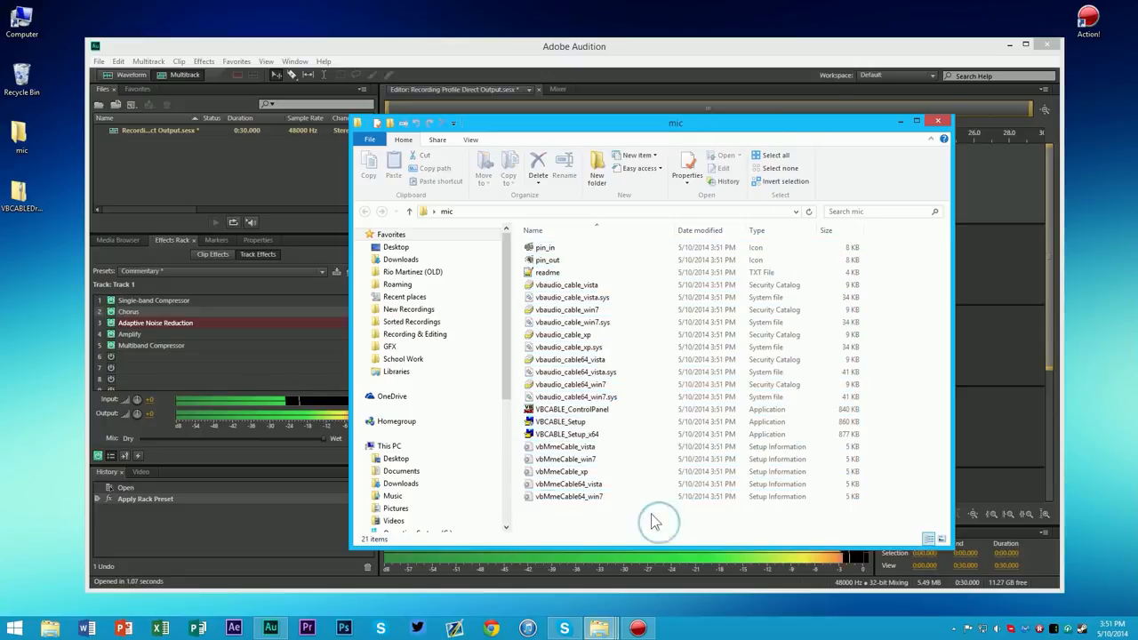
pyautogui.click(548, 423)
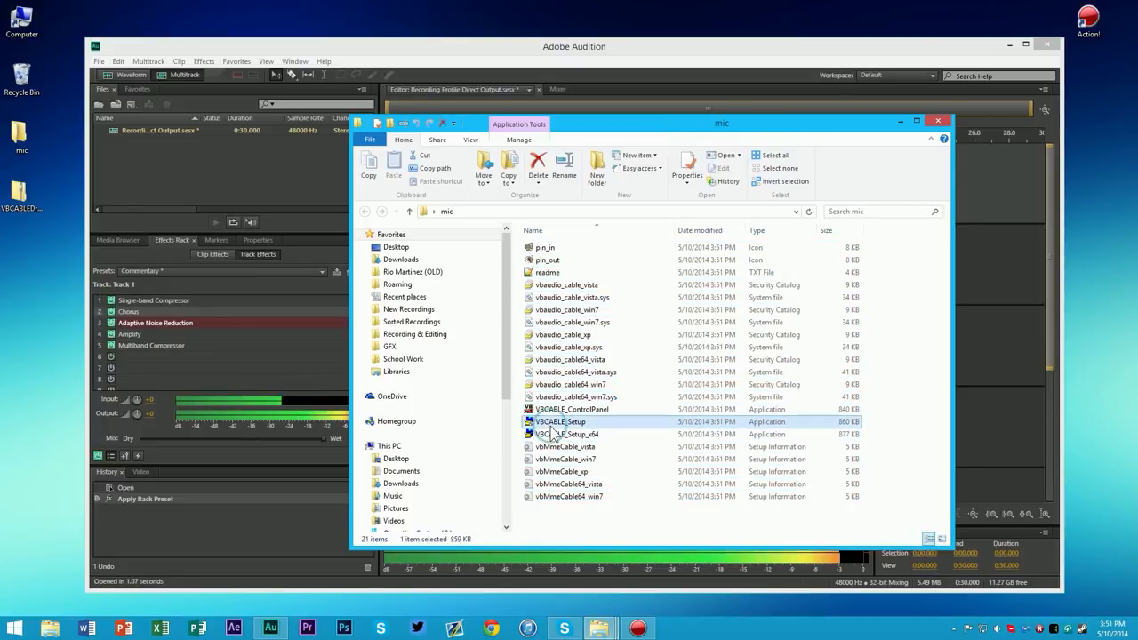
pyautogui.click(576, 434)
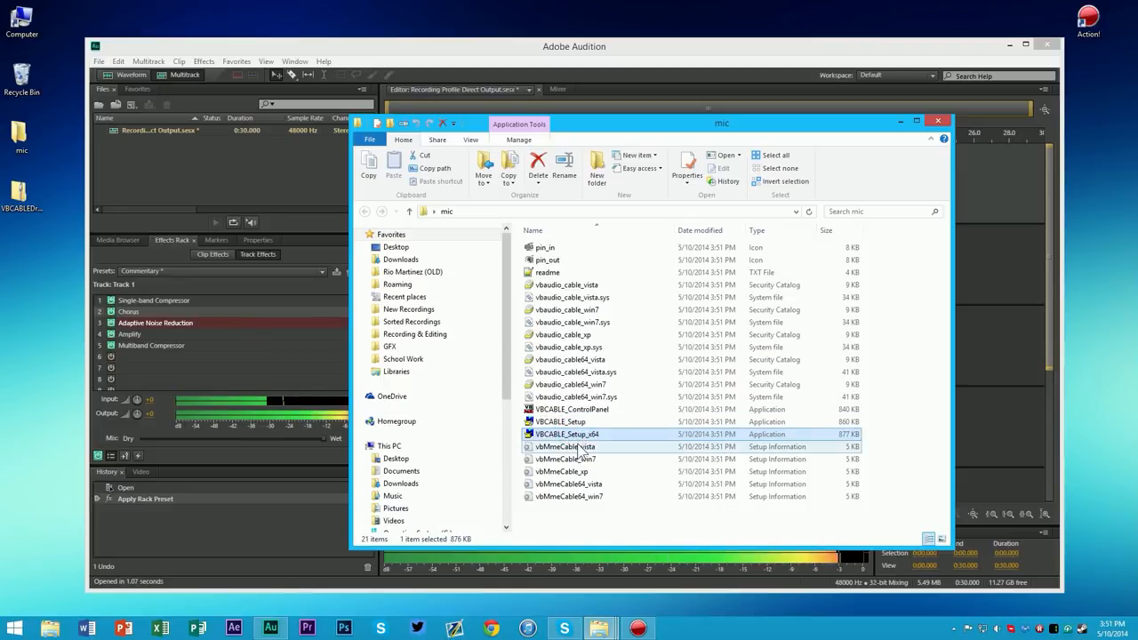
# - Check in the properties of This PC whether the operating system is 32-bit or 64-bit, and close the System window
pyautogui.click(17, 626)
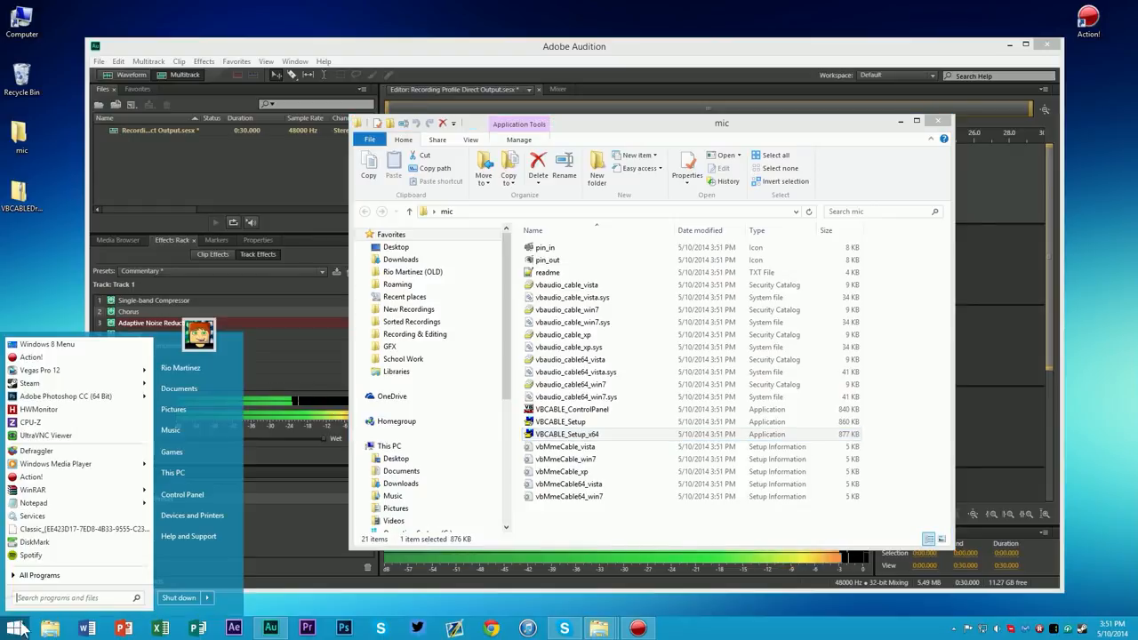
pyautogui.rightClick(190, 477)
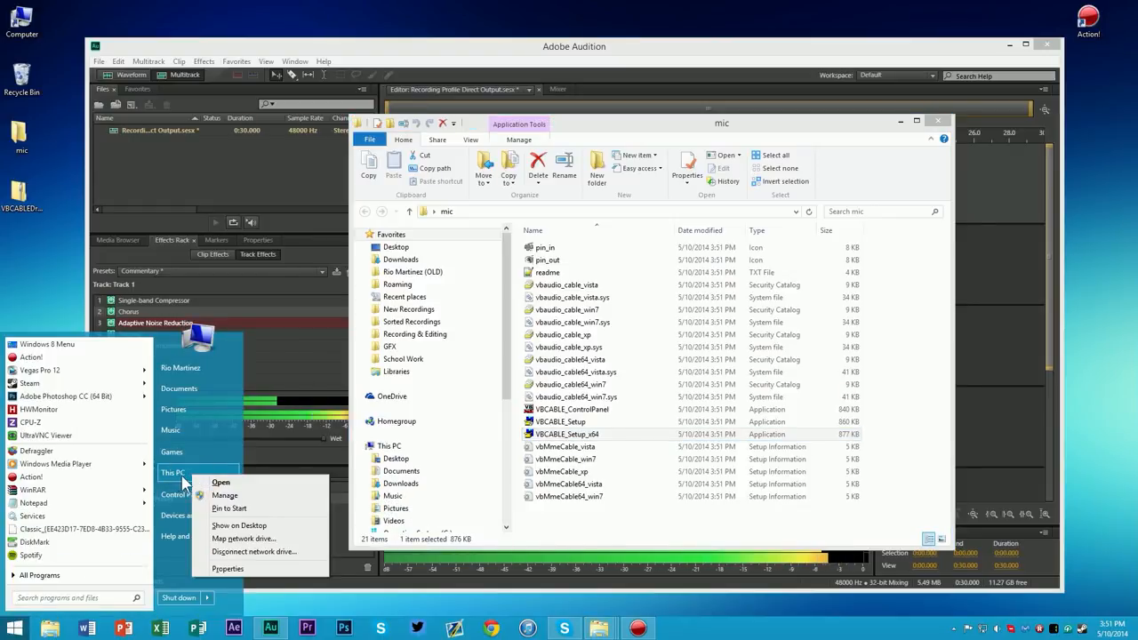
pyautogui.click(235, 569)
pyautogui.moveTo(0, 55); pyautogui.dragTo(704, 73)
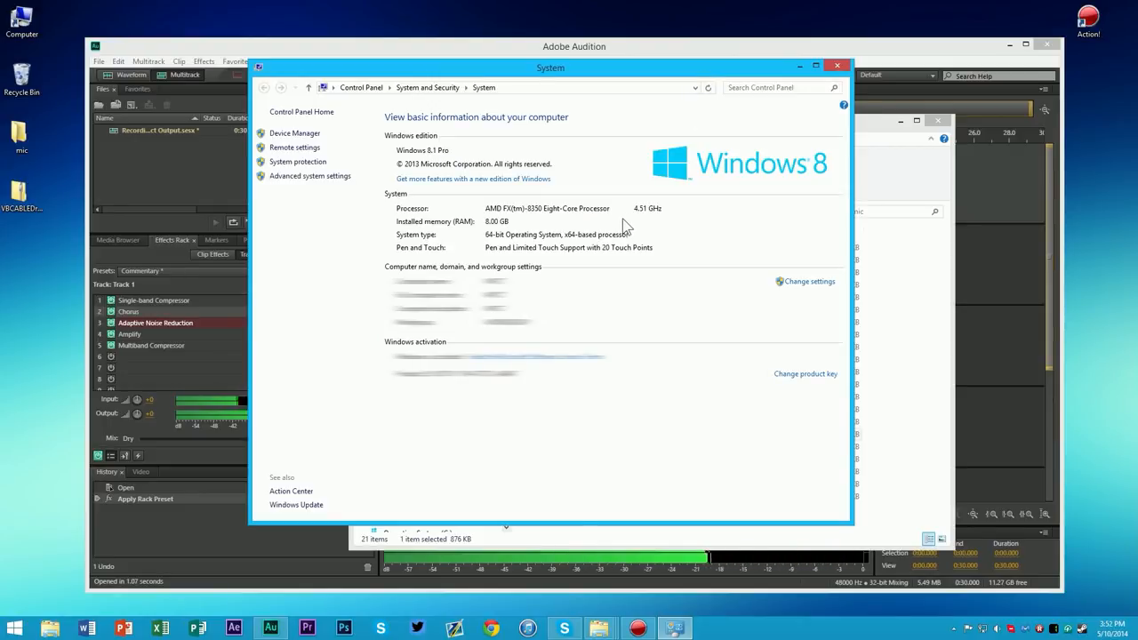
pyautogui.click(835, 67)
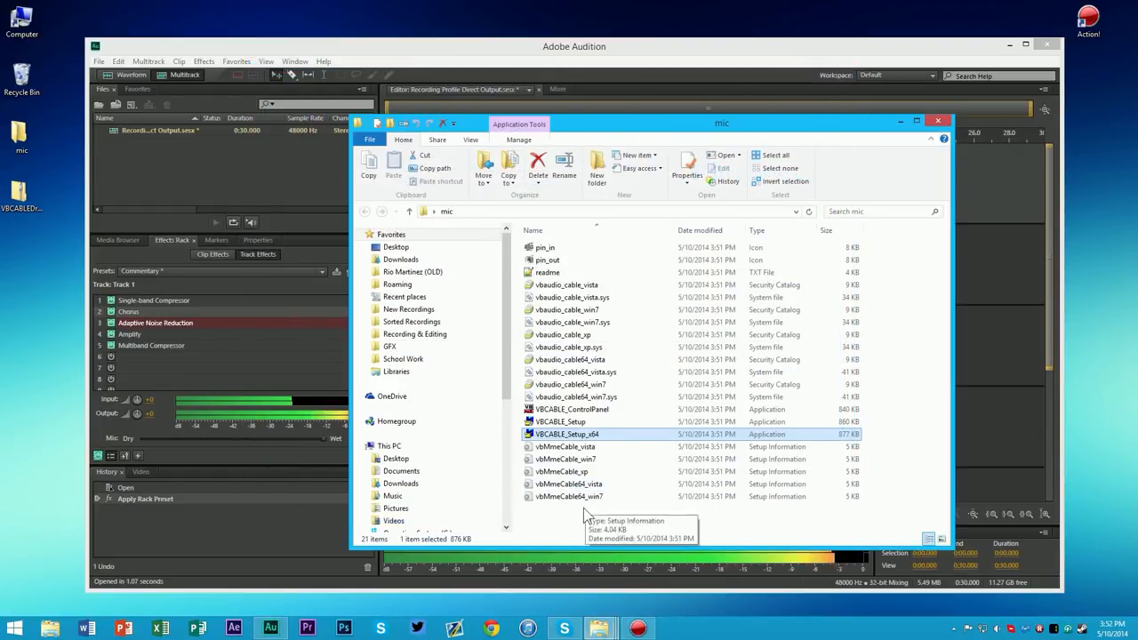
# - Launch the VBCABLE_Setup_x64 installer without administrator rights and close it without removing the driver
pyautogui.click(573, 423)
pyautogui.click(577, 437)
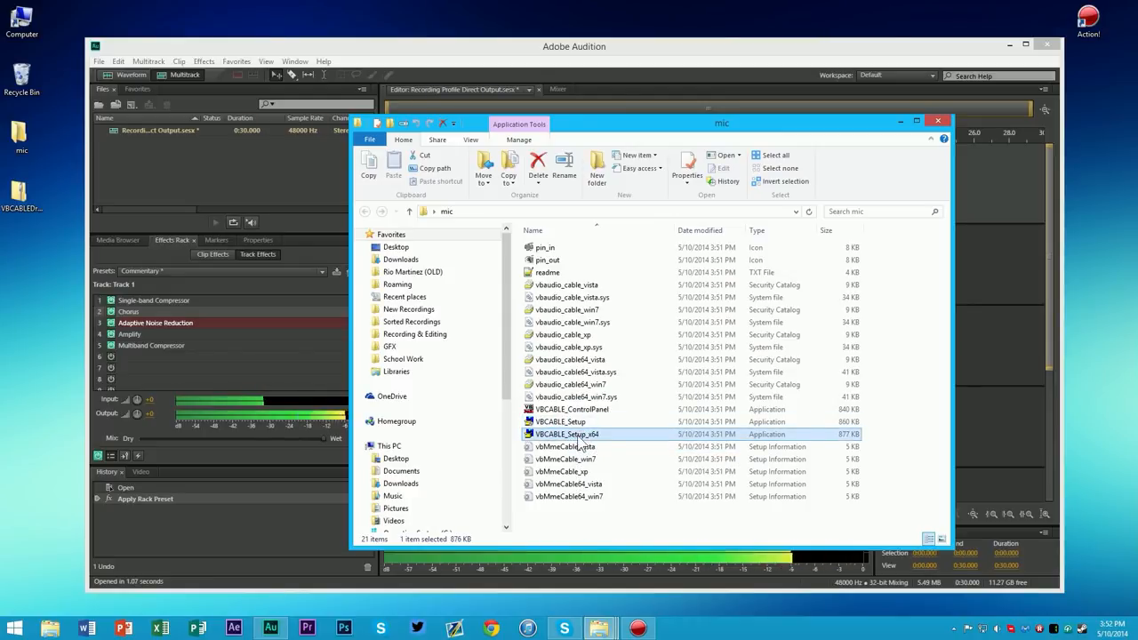
pyautogui.doubleClick(567, 435)
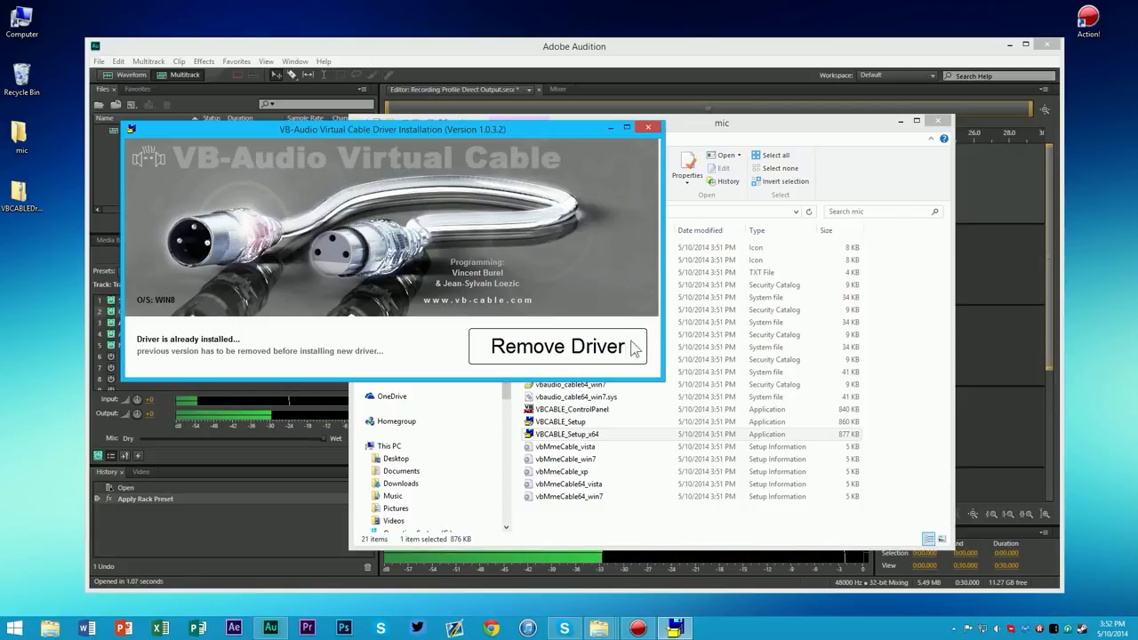
pyautogui.click(653, 128)
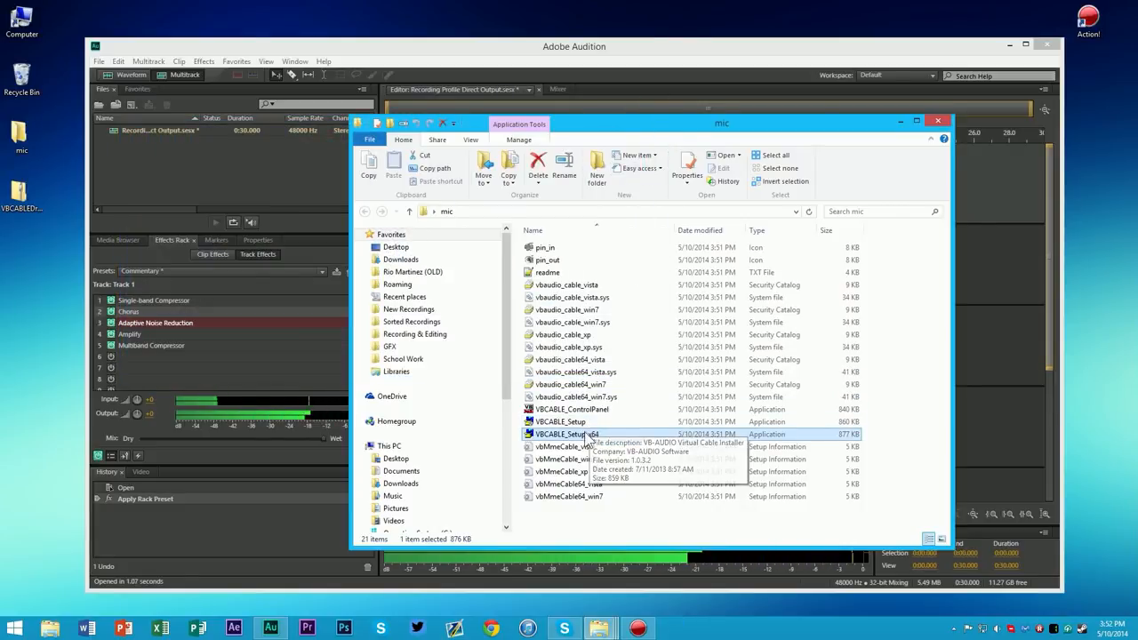
# - Run VBCABLE_Setup_x64 as administrator, allow it to make changes, and close the installer and the mic folder
pyautogui.rightClick(585, 442)
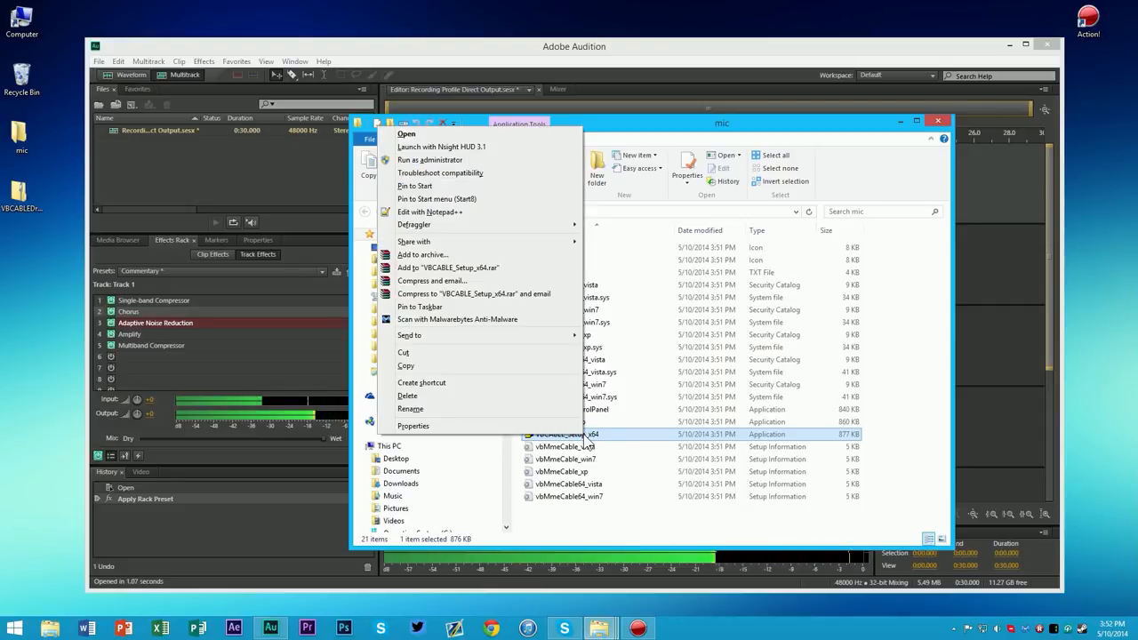
pyautogui.rightClick(592, 434)
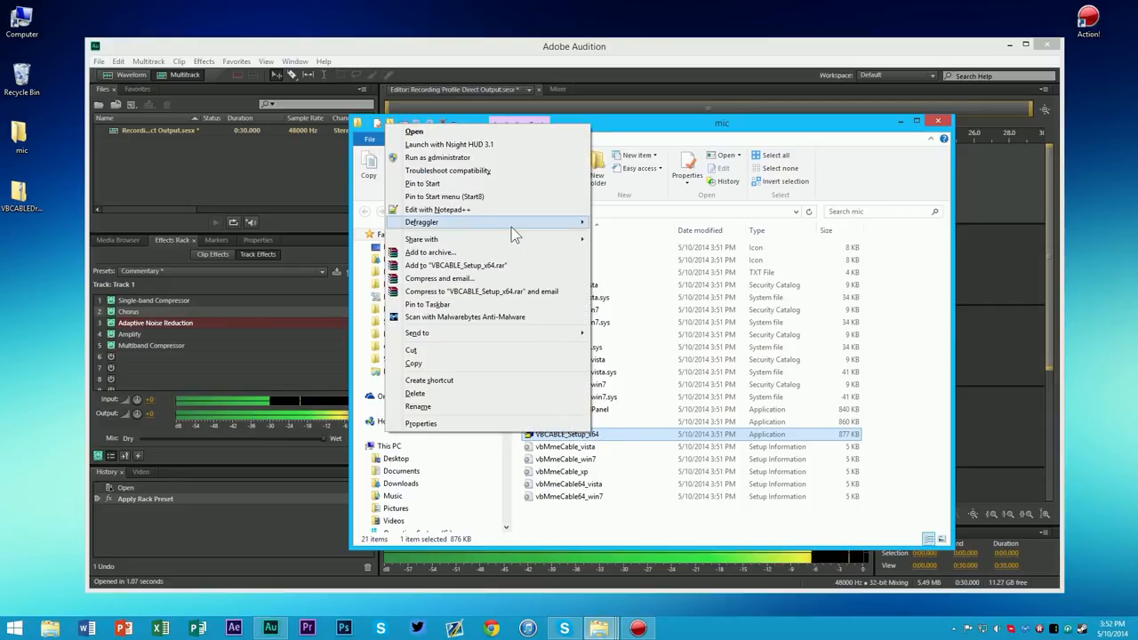
pyautogui.click(489, 157)
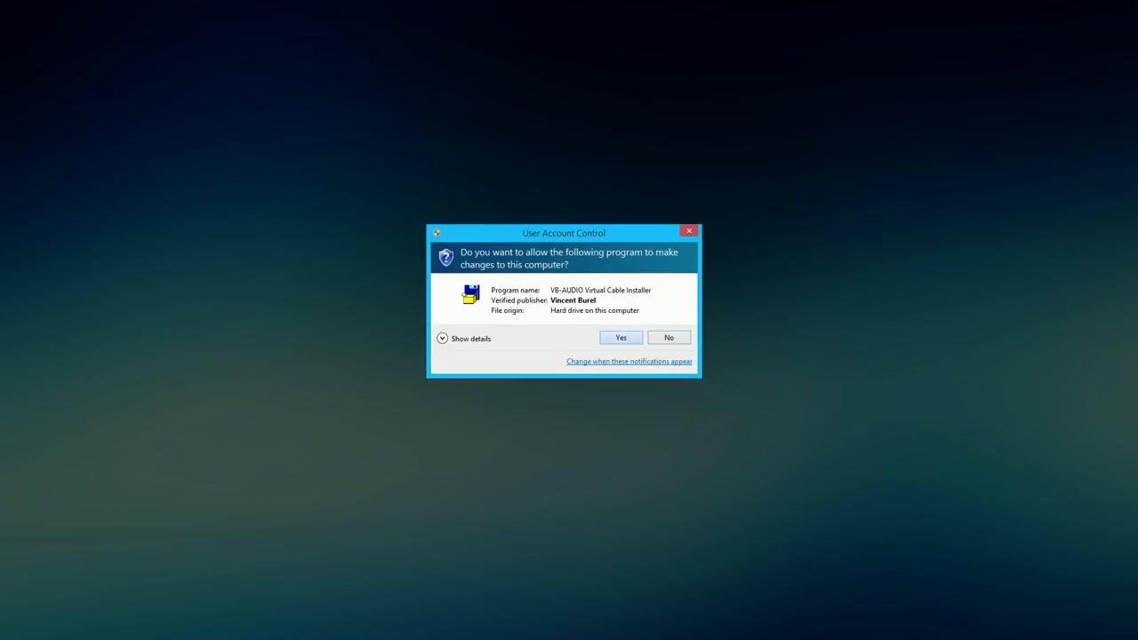
pyautogui.click(627, 341)
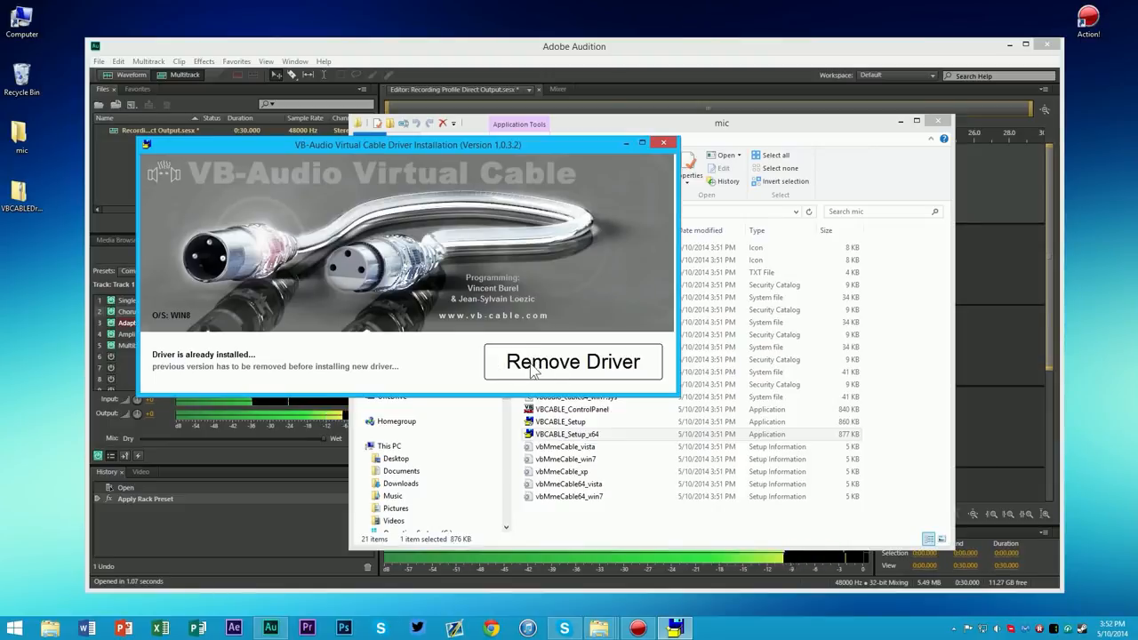
pyautogui.click(668, 142)
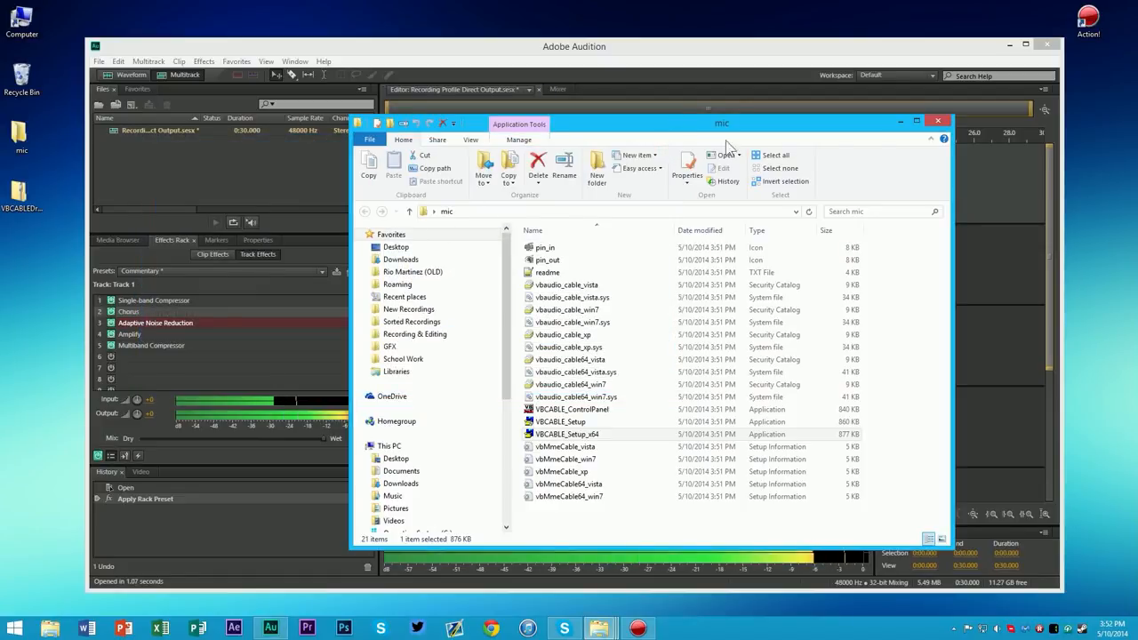
pyautogui.click(935, 122)
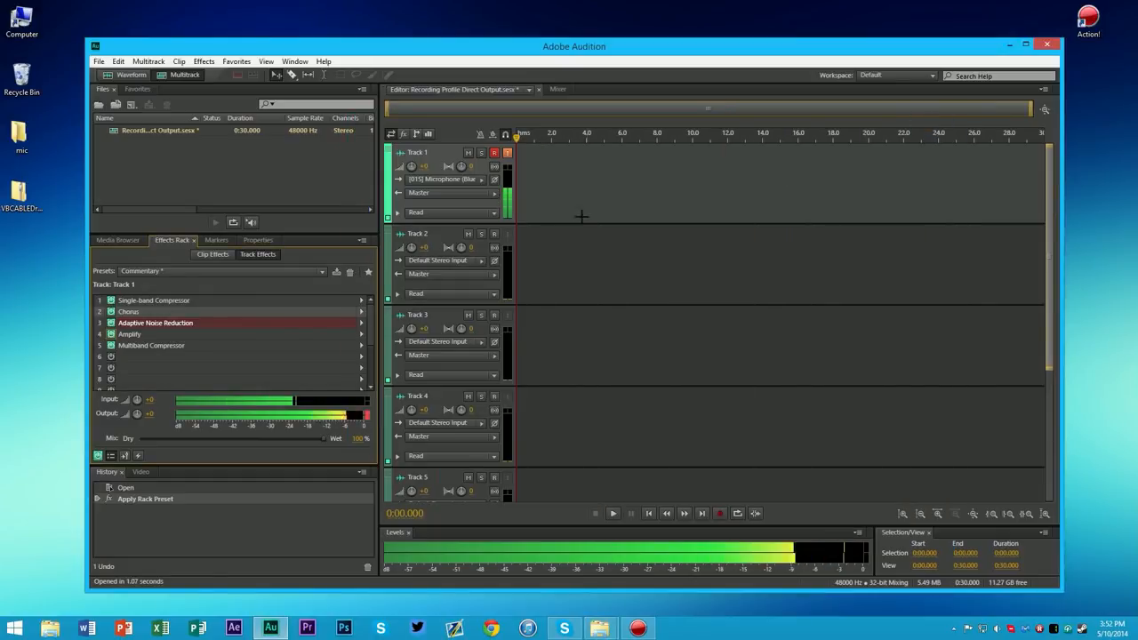
# - Check the Windows recording devices for the VB-Audio Virtual Cable's CABLE Output and close the Sound window
pyautogui.rightClick(997, 628)
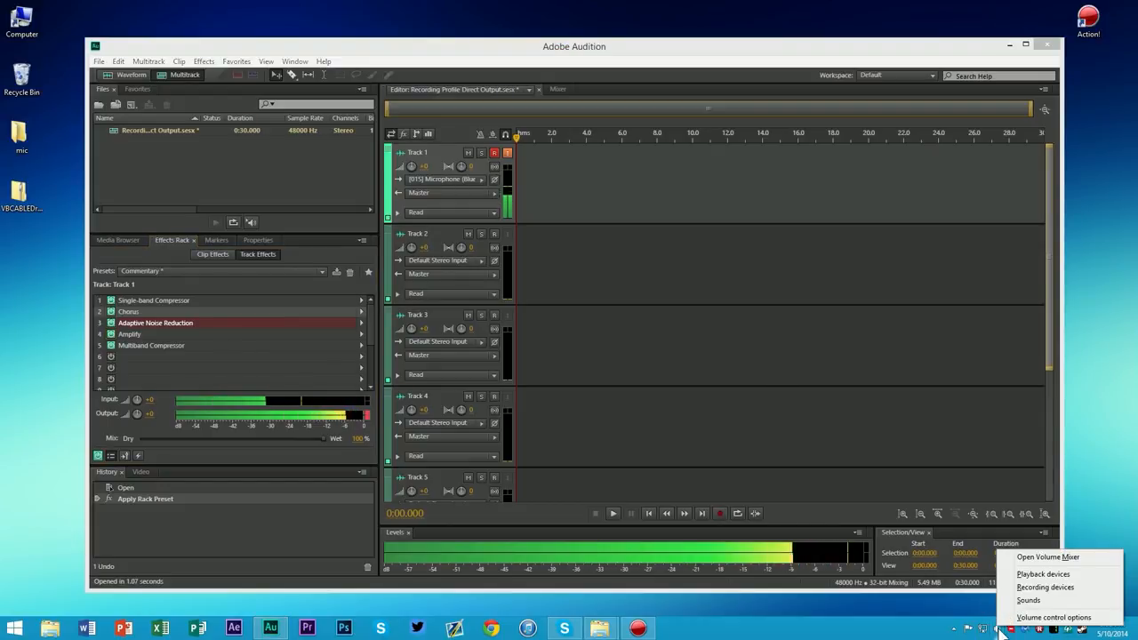
pyautogui.click(1030, 587)
pyautogui.moveTo(165, 26); pyautogui.dragTo(441, 139)
pyautogui.moveTo(511, 227)
pyautogui.mouseDown()
pyautogui.moveTo(512, 247)
pyautogui.moveTo(512, 234)
pyautogui.mouseUp()
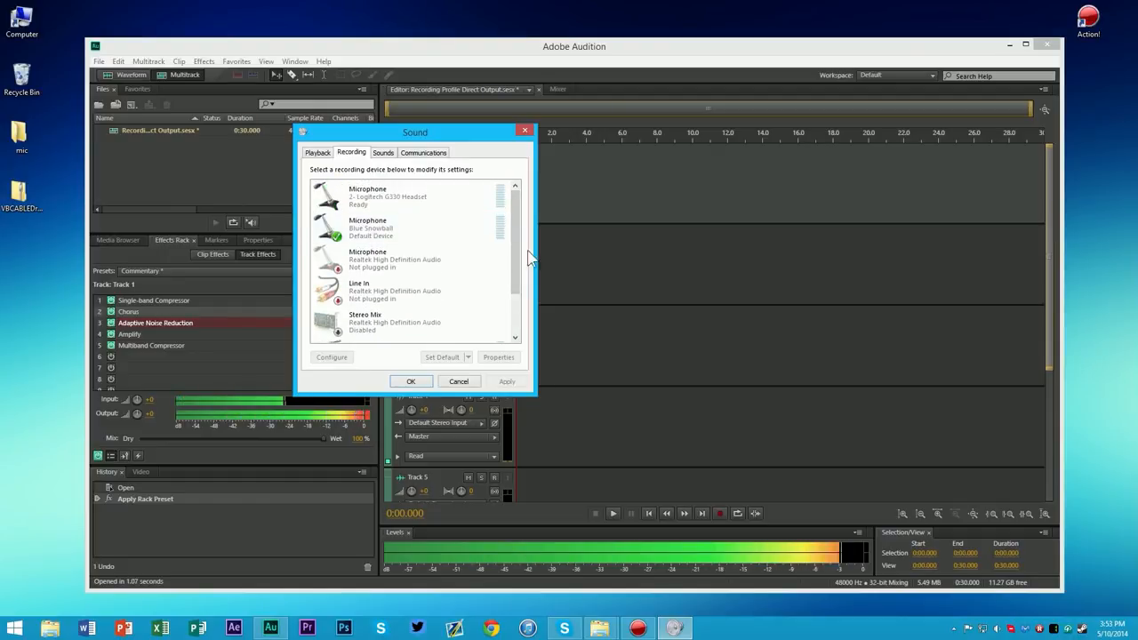
pyautogui.moveTo(519, 253); pyautogui.dragTo(524, 300)
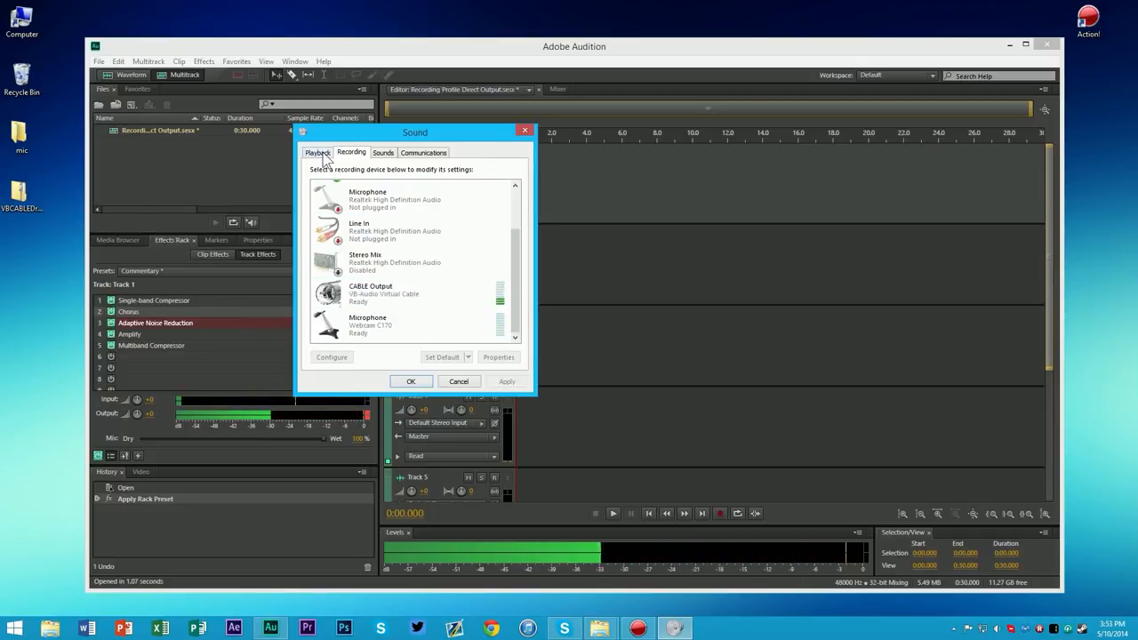
pyautogui.click(421, 382)
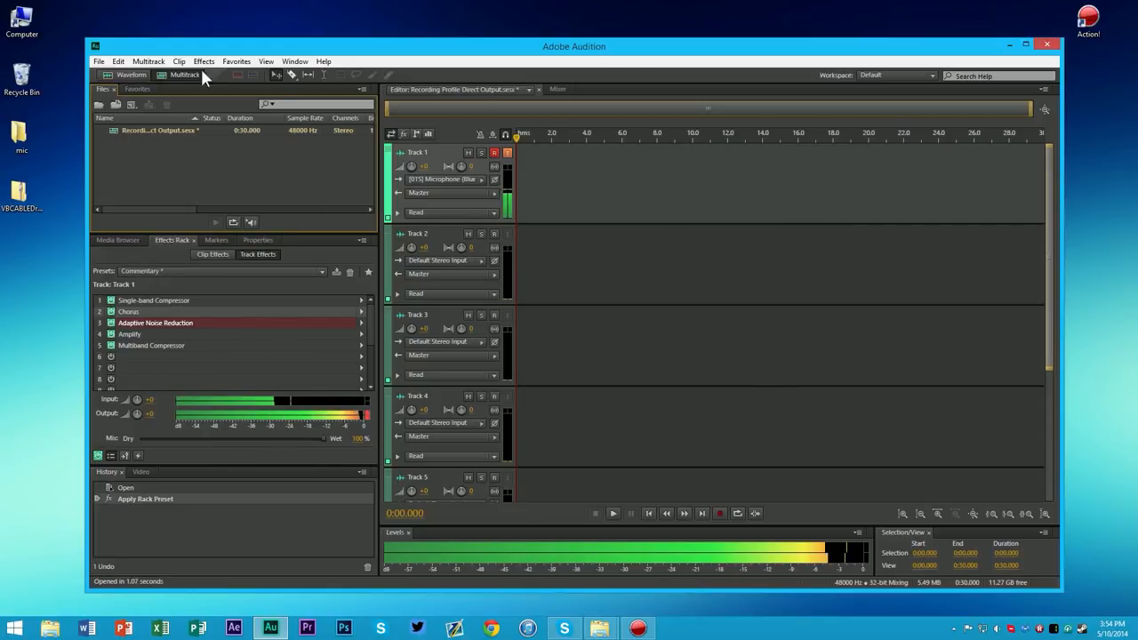
pyautogui.click(100, 62)
pyautogui.moveTo(92, 74)
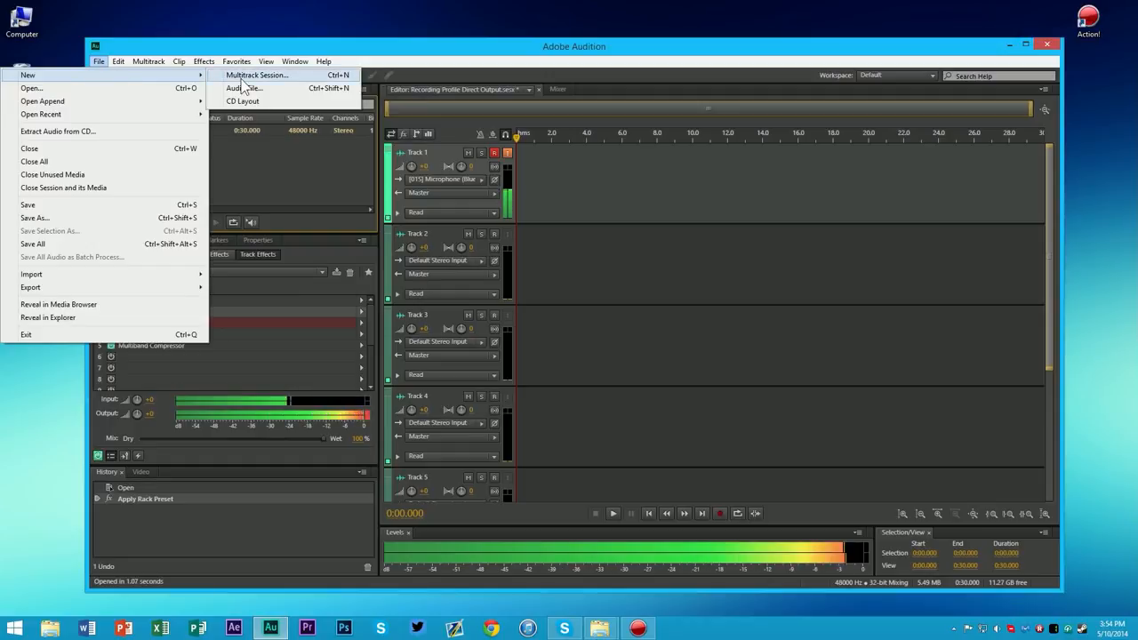
pyautogui.click(237, 50)
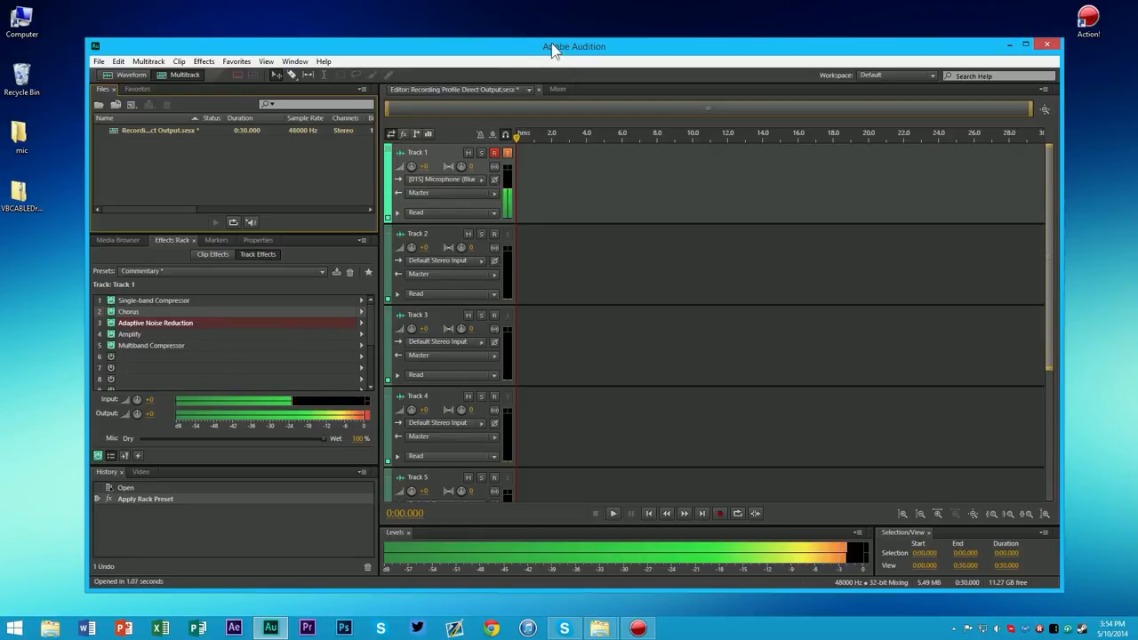
# - Create a new multitrack session named "Microphone Audio Editing LIVE" with no template, 48000 Hz, 32 (float) bits and a Stereo master
pyautogui.click(103, 64)
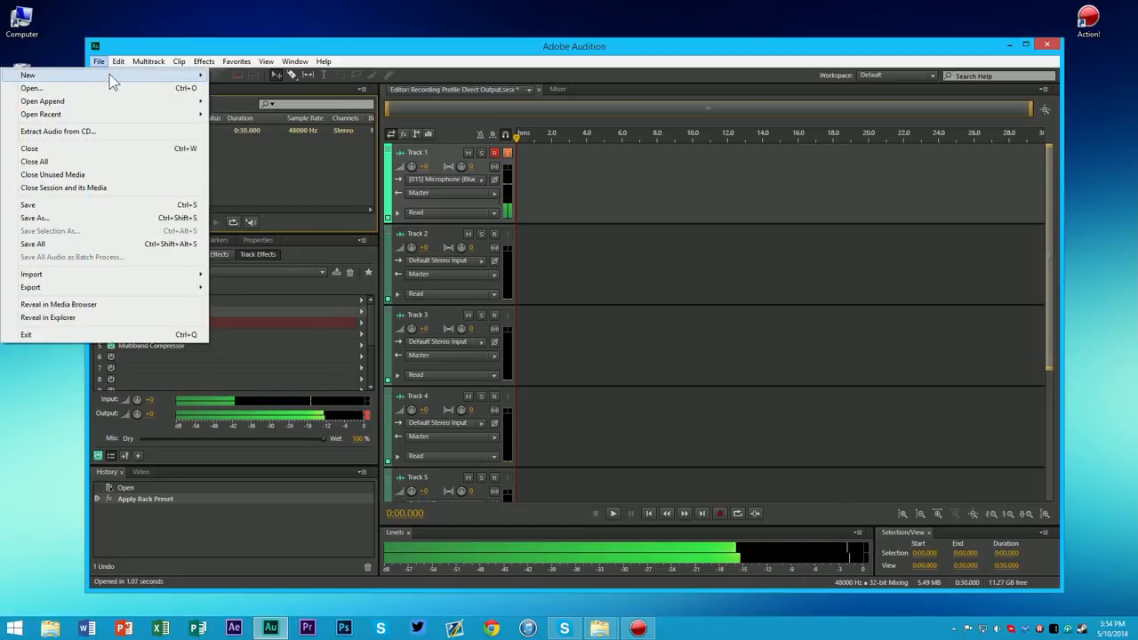
pyautogui.moveTo(159, 79)
pyautogui.click(229, 73)
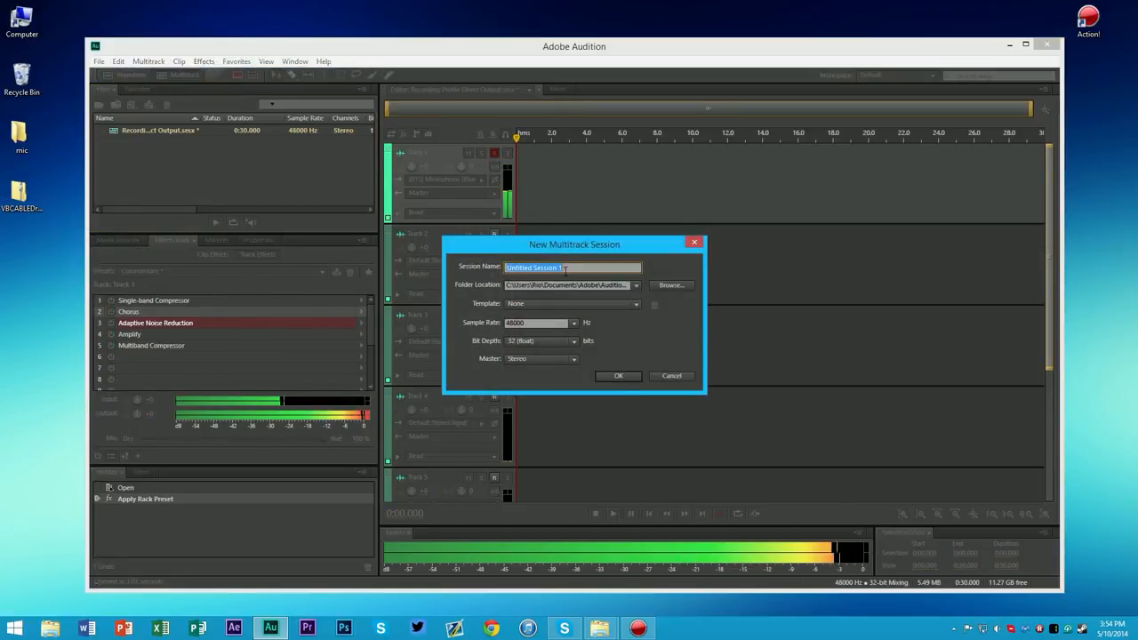
pyautogui.write('Mic')
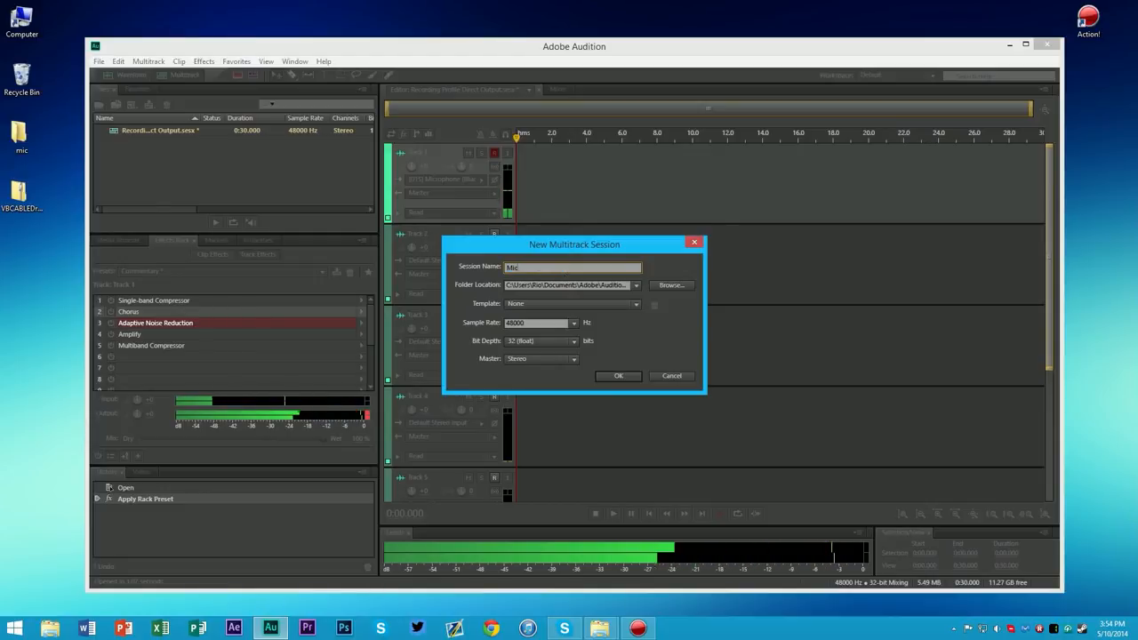
pyautogui.write('rophone')
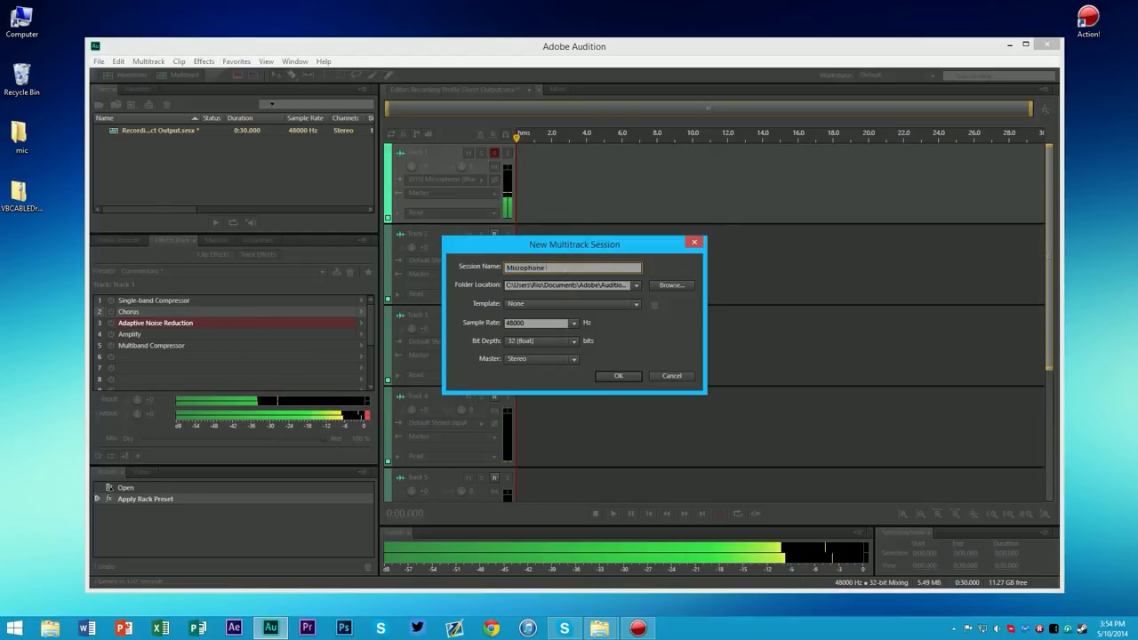
pyautogui.write(' Audio Editing LiVE')
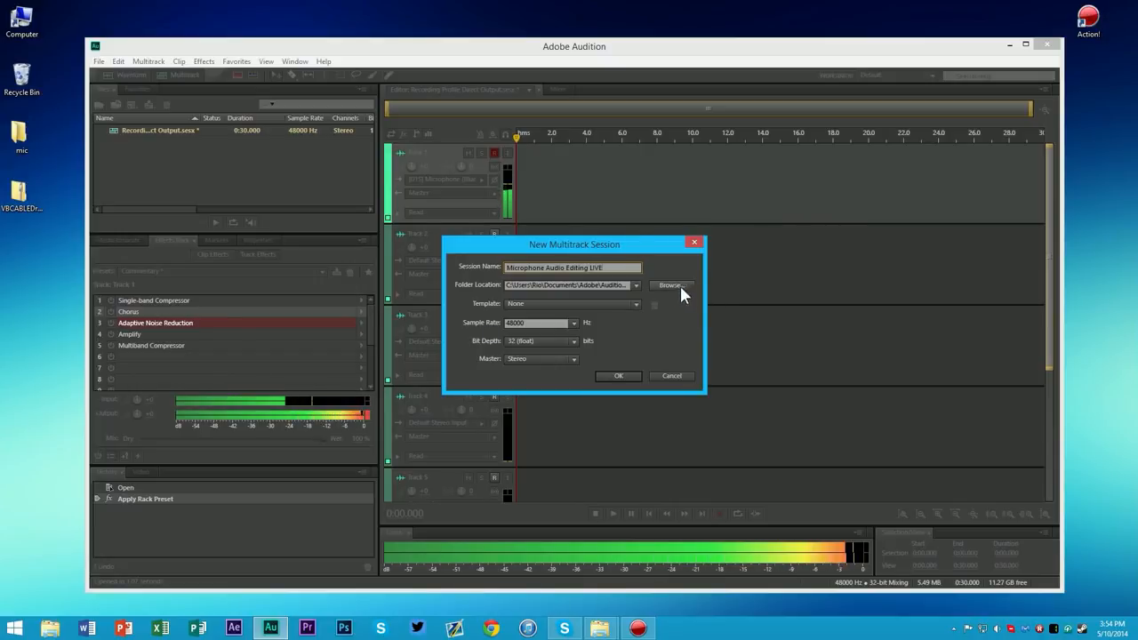
pyautogui.click(625, 305)
pyautogui.click(627, 307)
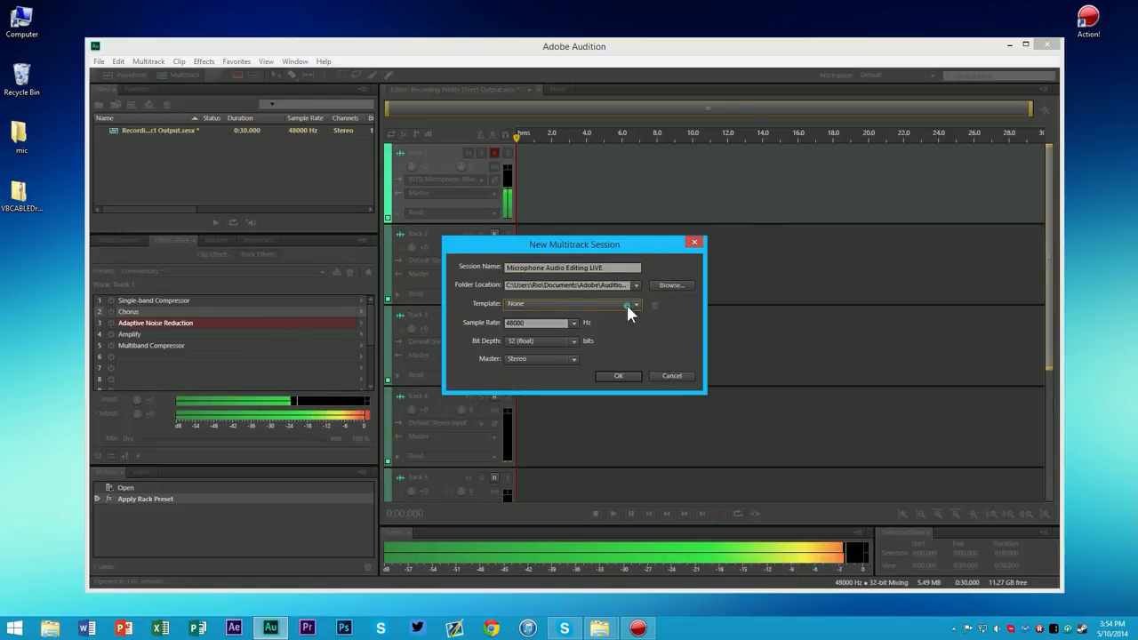
pyautogui.click(558, 359)
pyautogui.click(627, 352)
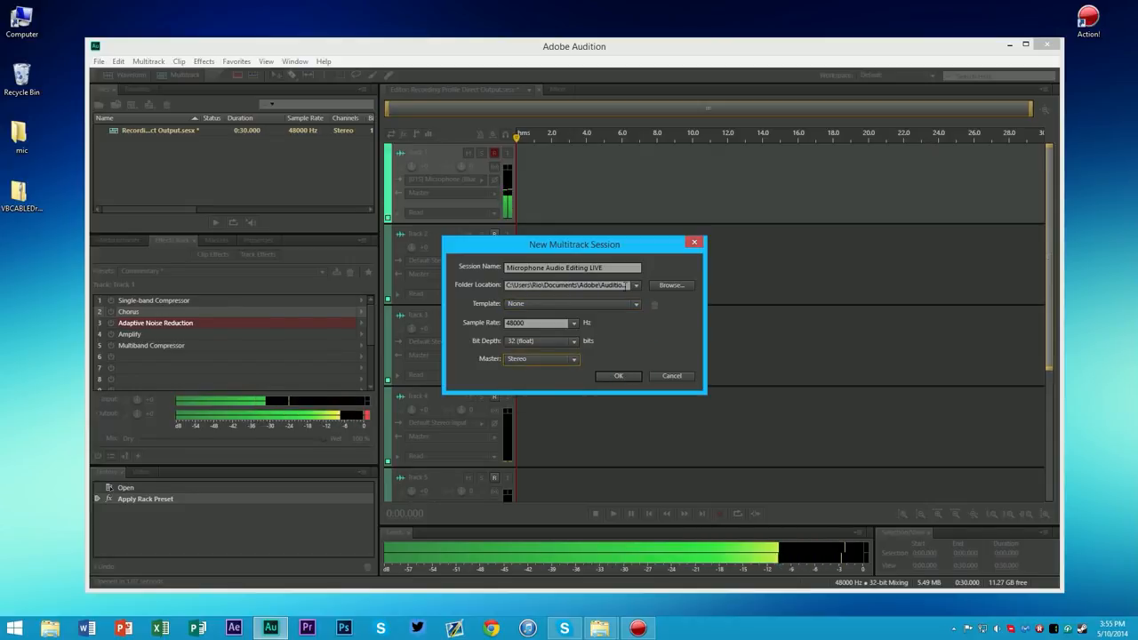
pyautogui.click(604, 376)
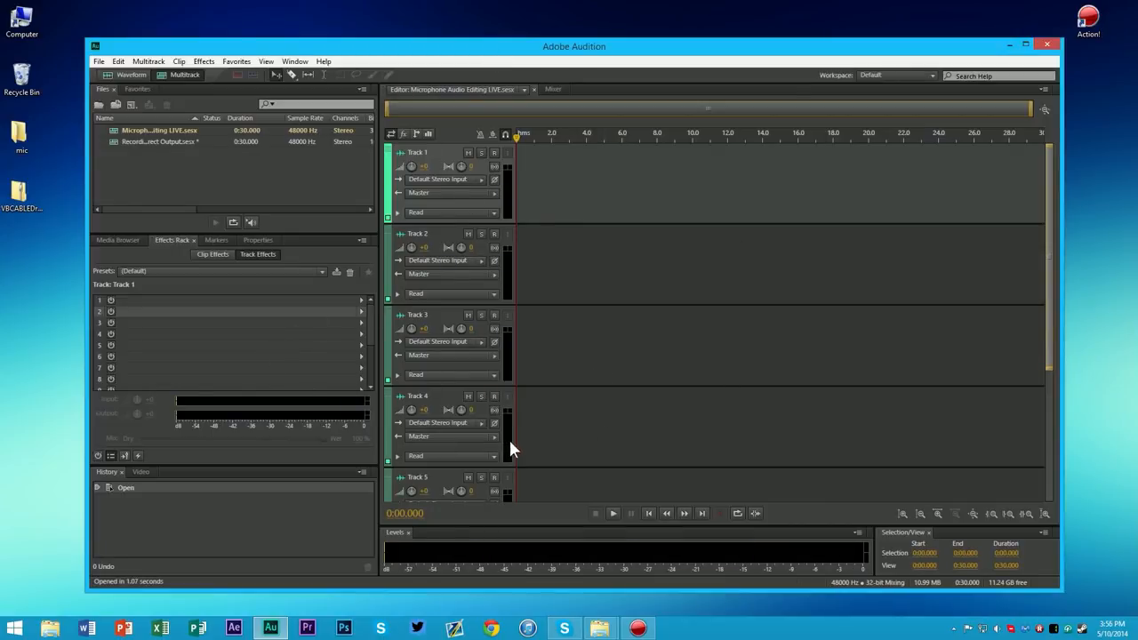
# - Open the Audio Hardware preferences and choose Microphone (Blue Snowball) as the default input
pyautogui.click(346, 303)
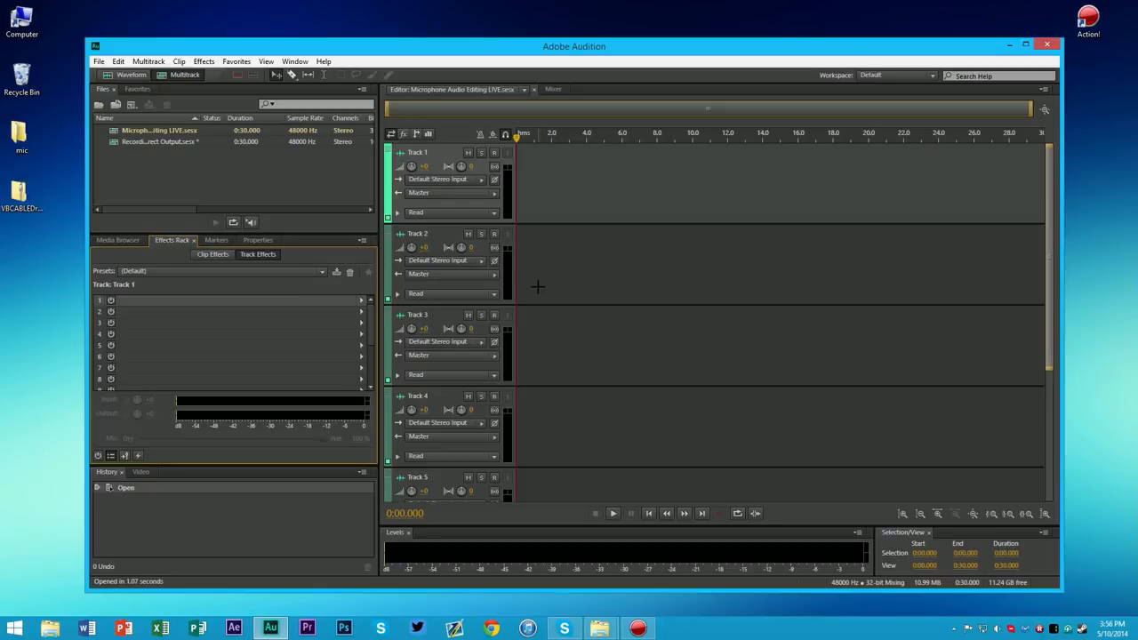
pyautogui.click(118, 63)
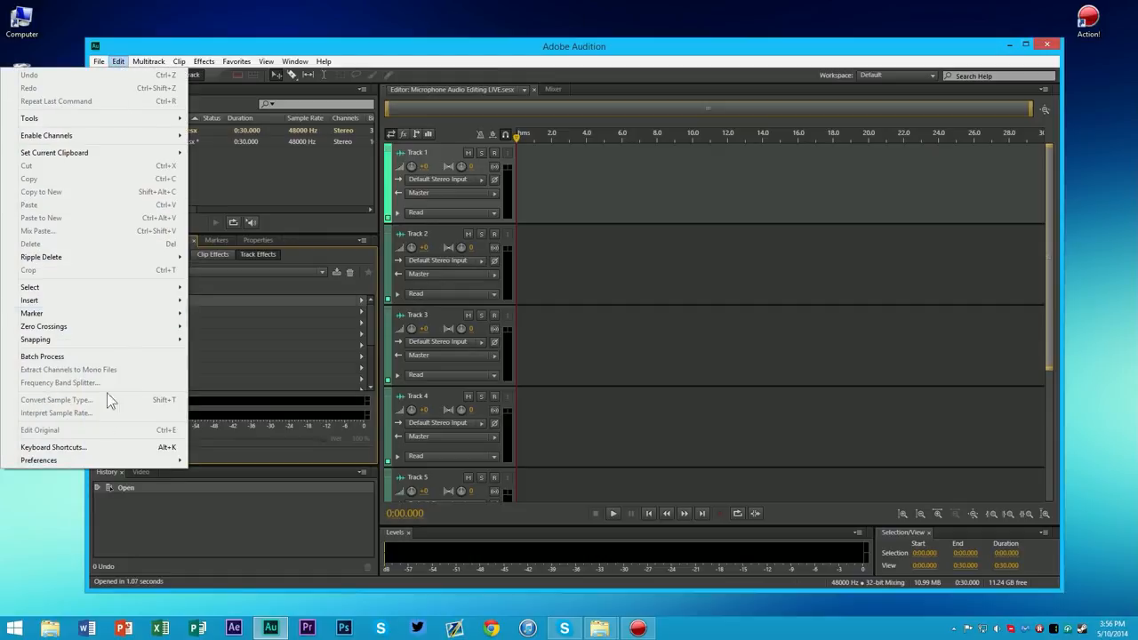
pyautogui.moveTo(102, 463)
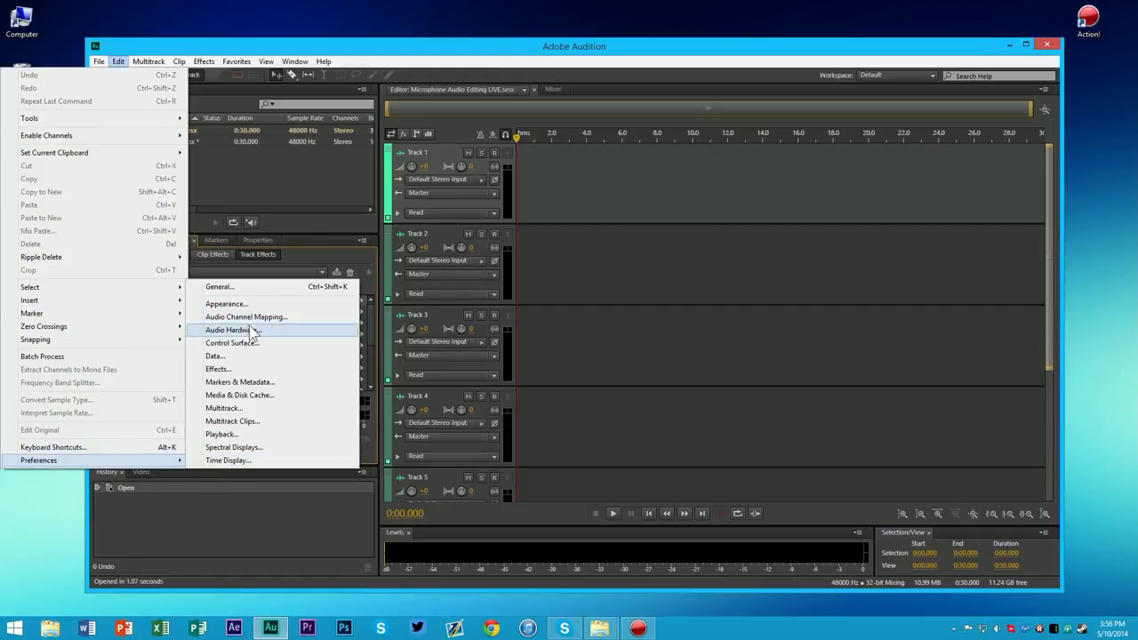
pyautogui.click(252, 331)
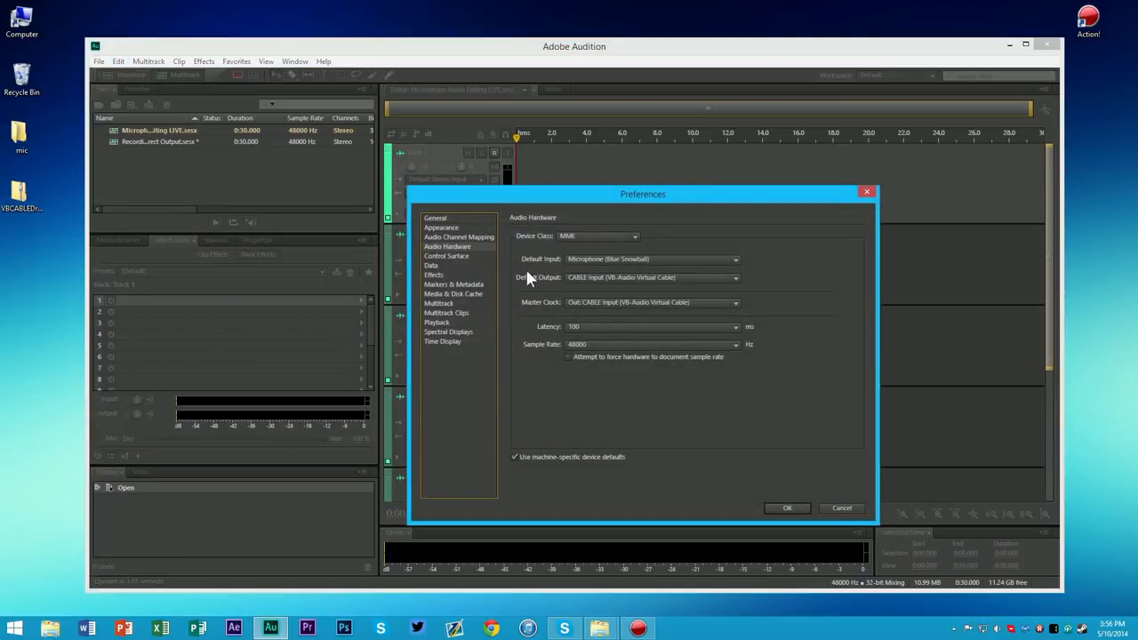
pyautogui.click(608, 260)
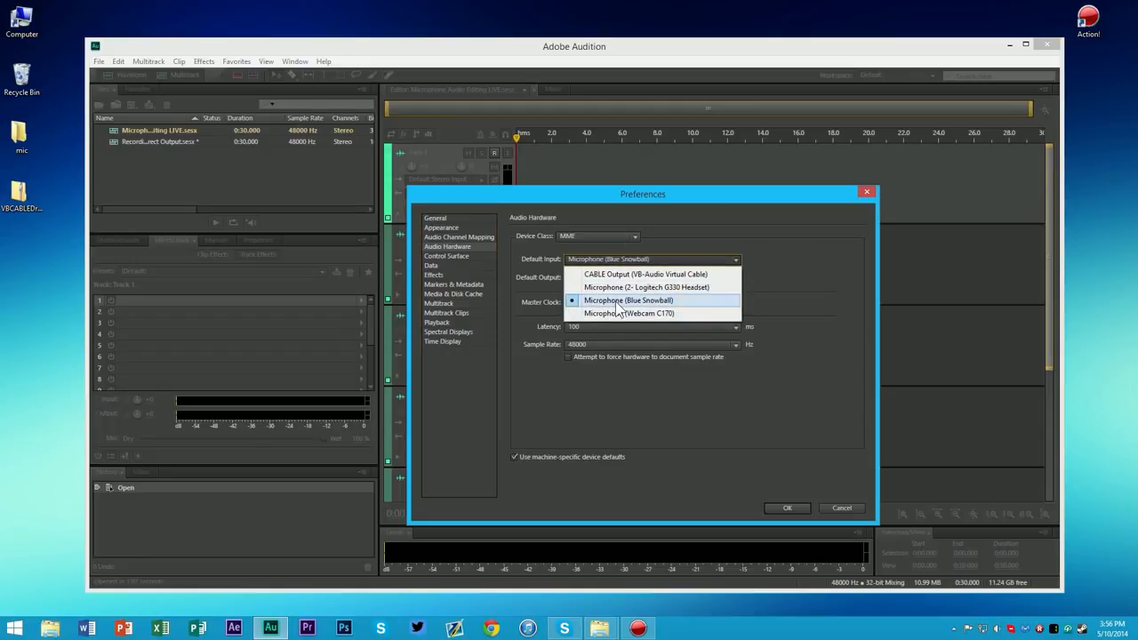
pyautogui.click(618, 302)
pyautogui.click(630, 260)
pyautogui.click(662, 300)
pyautogui.click(640, 264)
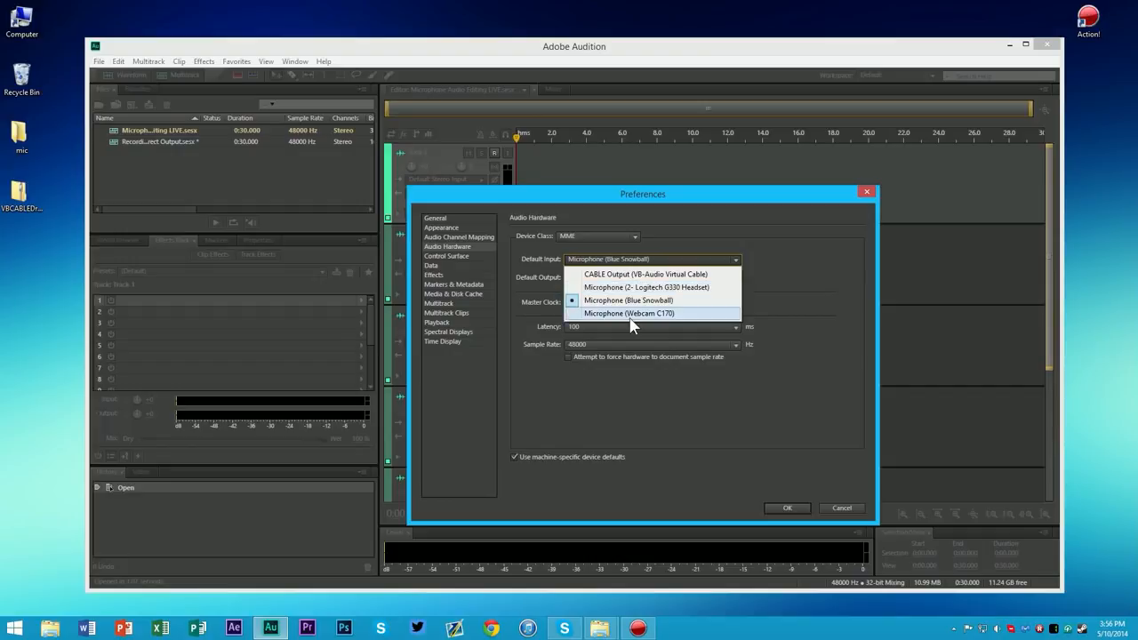
pyautogui.click(793, 270)
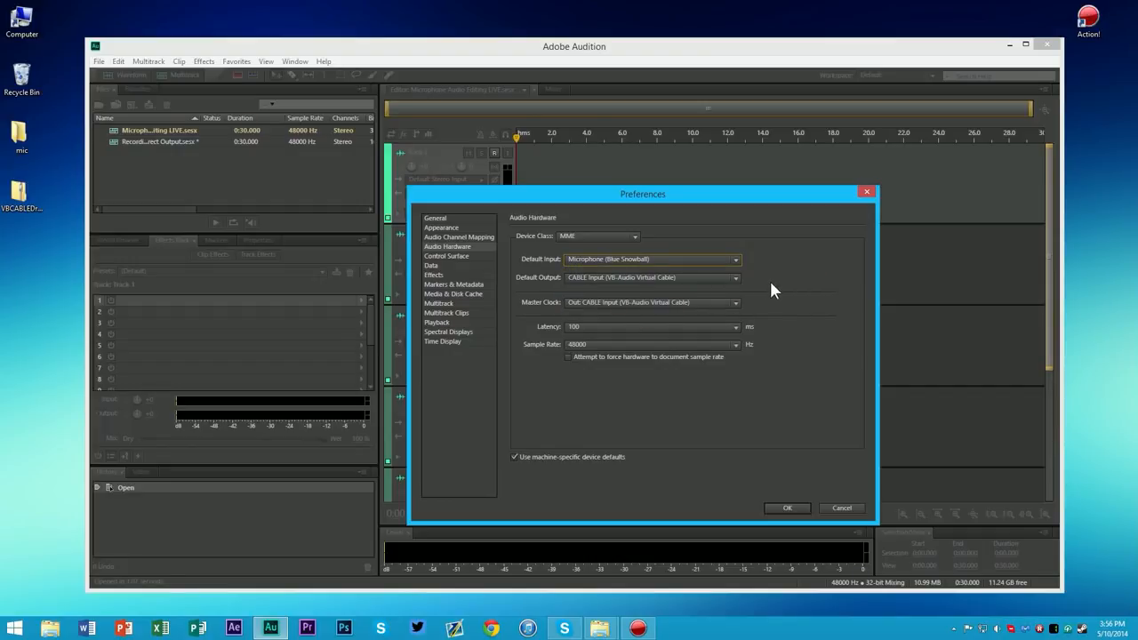
# - Choose CABLE Input (VB-Audio Virtual Cable) as the default output in the Audio Hardware preferences
pyautogui.click(582, 278)
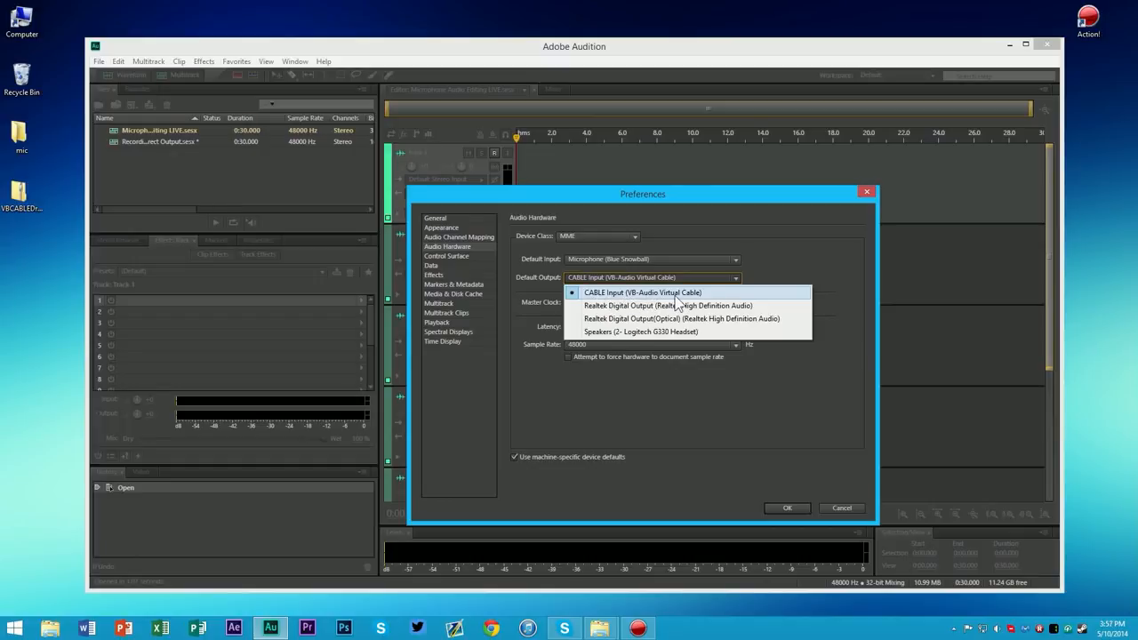
pyautogui.click(702, 292)
pyautogui.click(655, 278)
pyautogui.click(665, 293)
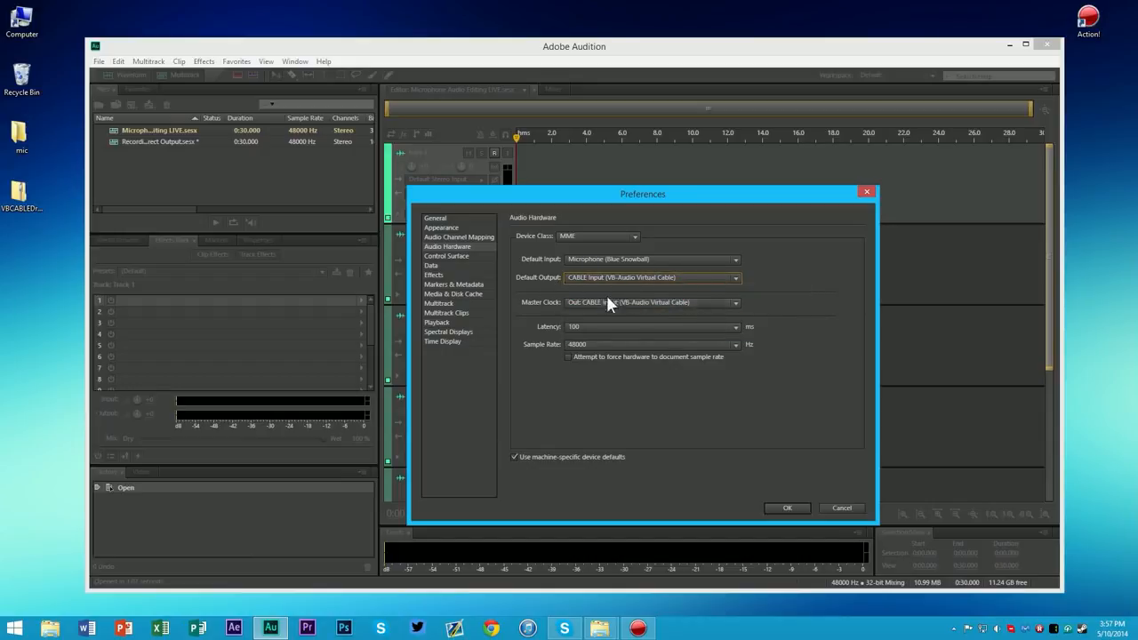
# - Set the audio hardware latency to 100 ms
pyautogui.click(673, 327)
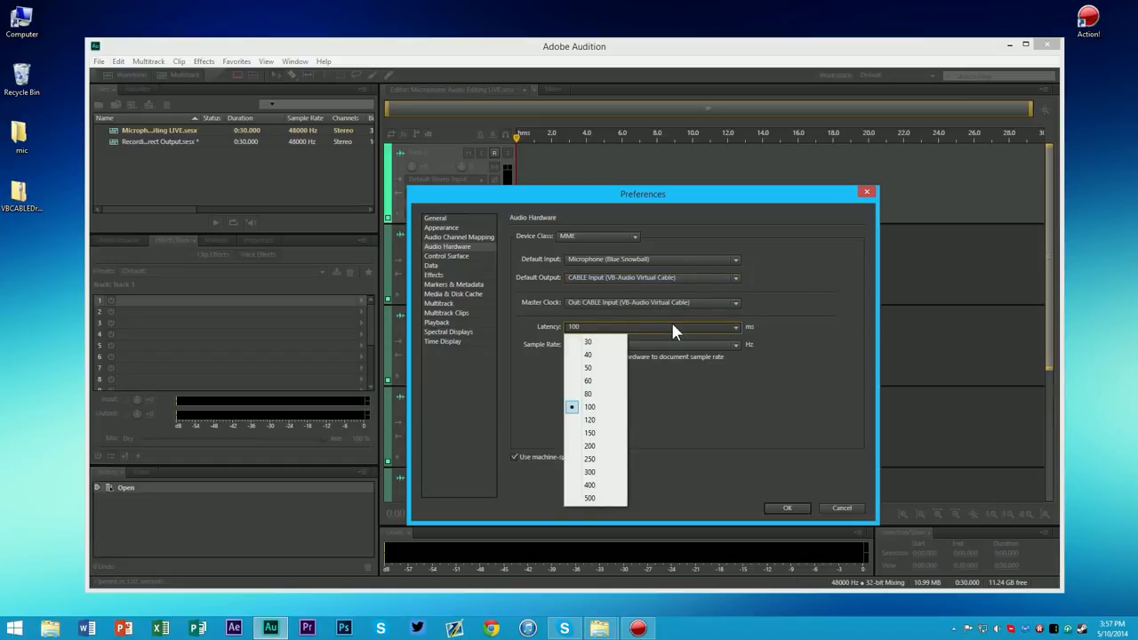
pyautogui.click(597, 407)
pyautogui.click(589, 325)
pyautogui.click(598, 408)
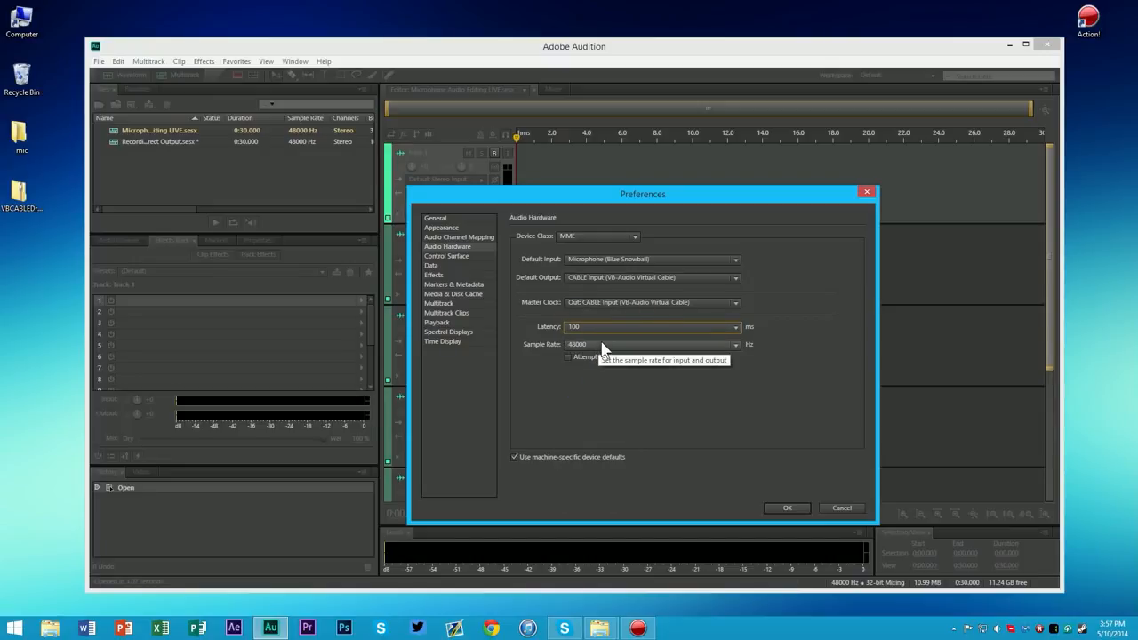
pyautogui.click(613, 328)
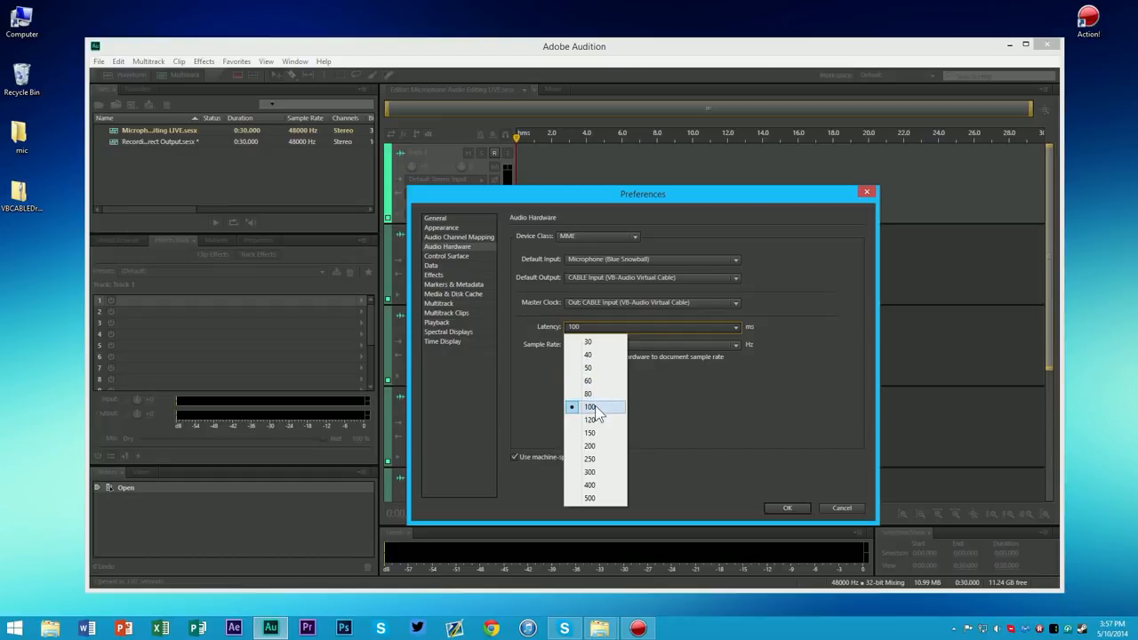
pyautogui.click(670, 393)
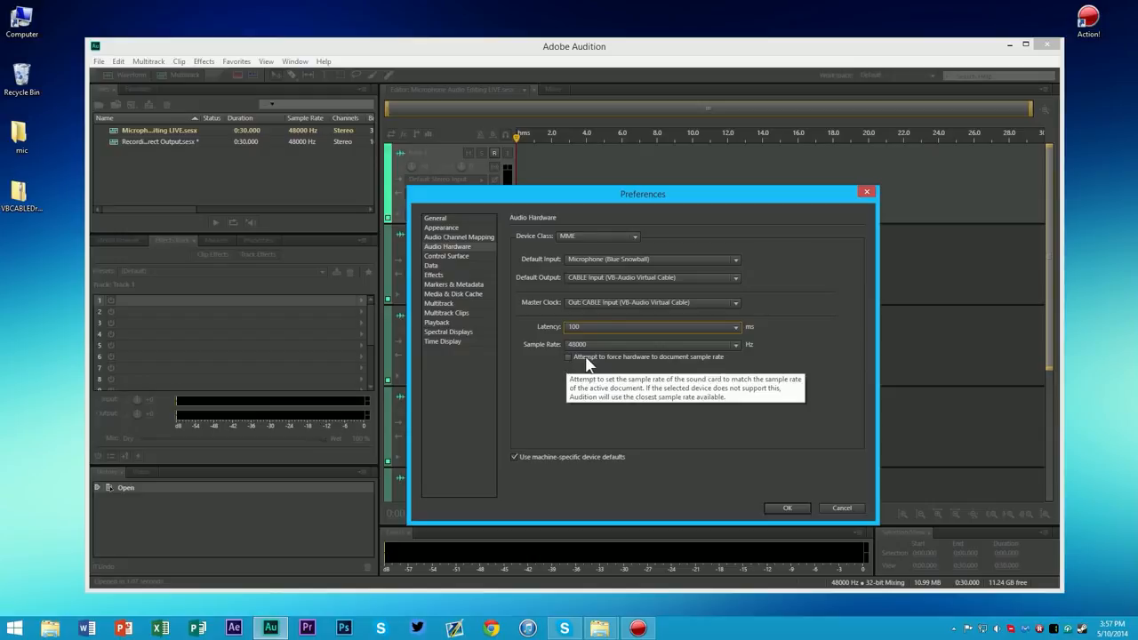
# - Choose MME as the device class and apply the Audio Hardware preferences
pyautogui.click(602, 235)
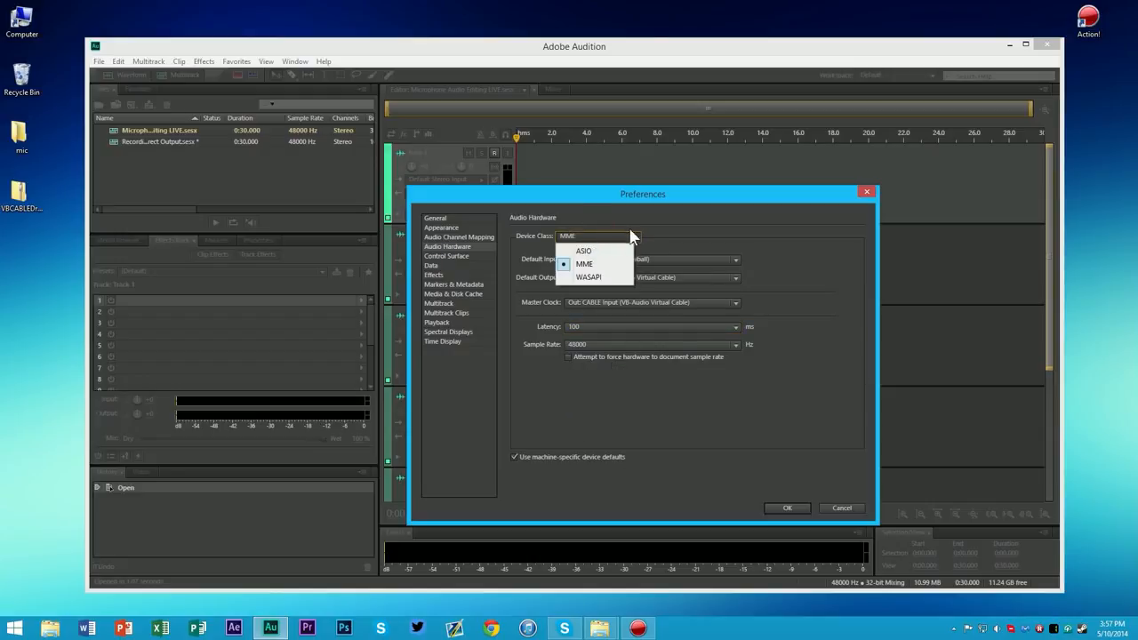
pyautogui.click(589, 266)
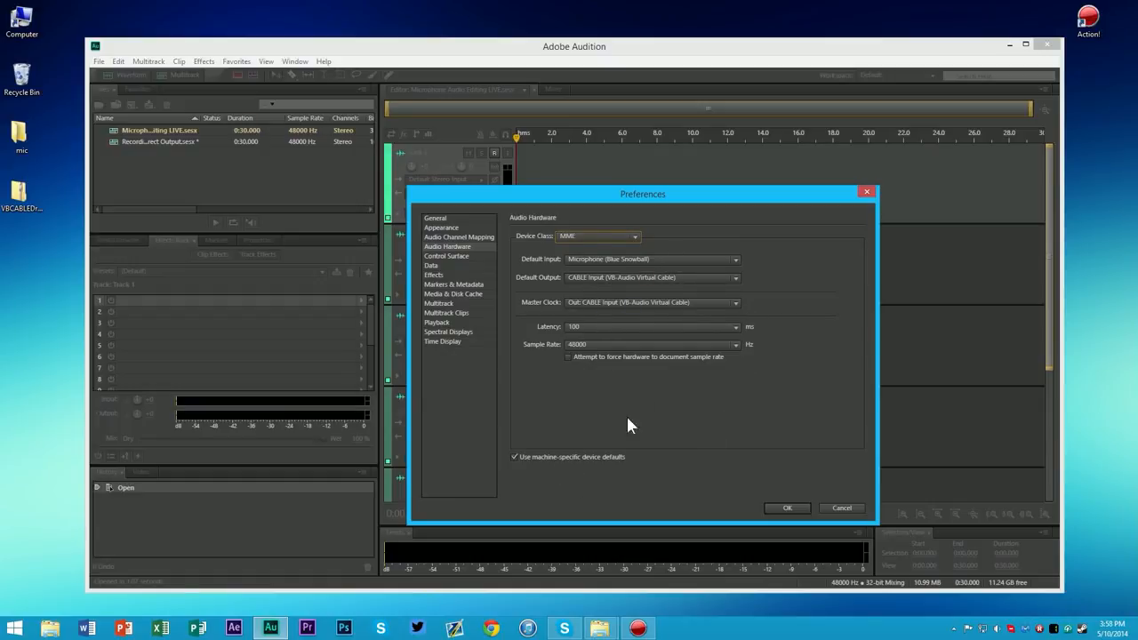
pyautogui.click(776, 510)
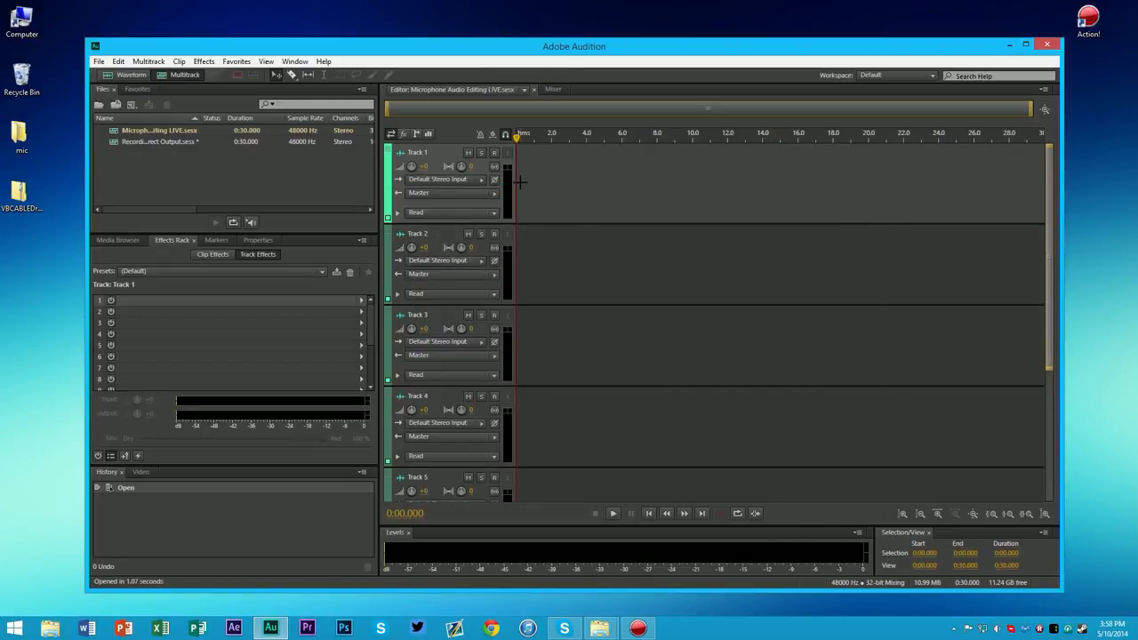
# - Set Track 1's input to the stereo source [01S] Microphone (Blue Snowball) 1 and keep its output on Master
pyautogui.click(470, 178)
pyautogui.moveTo(511, 211)
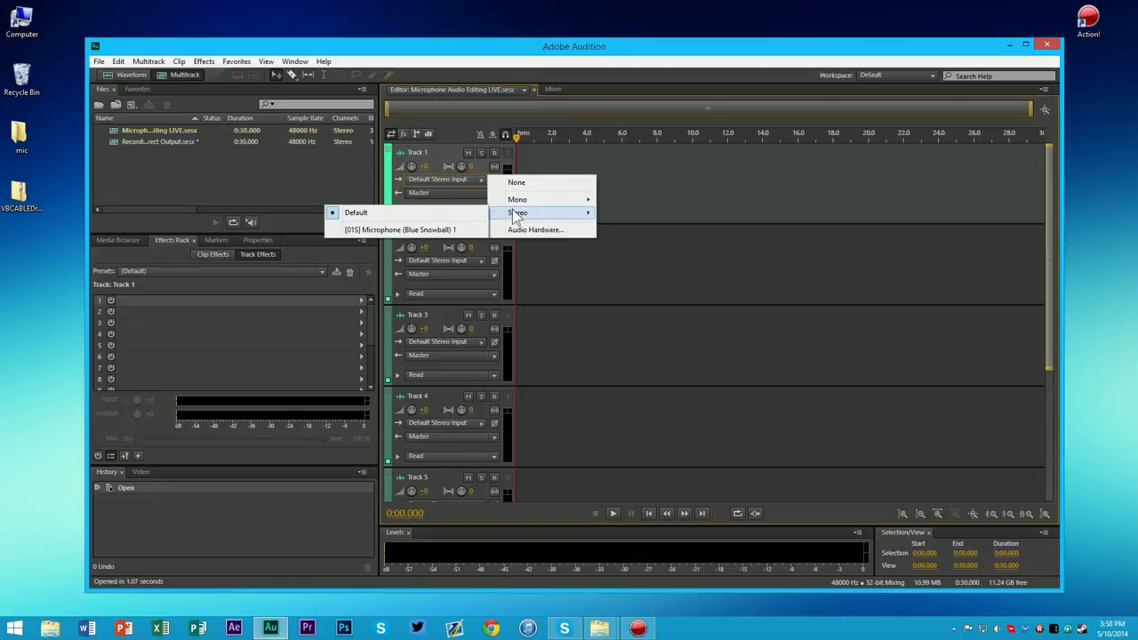
pyautogui.click(416, 232)
pyautogui.click(452, 179)
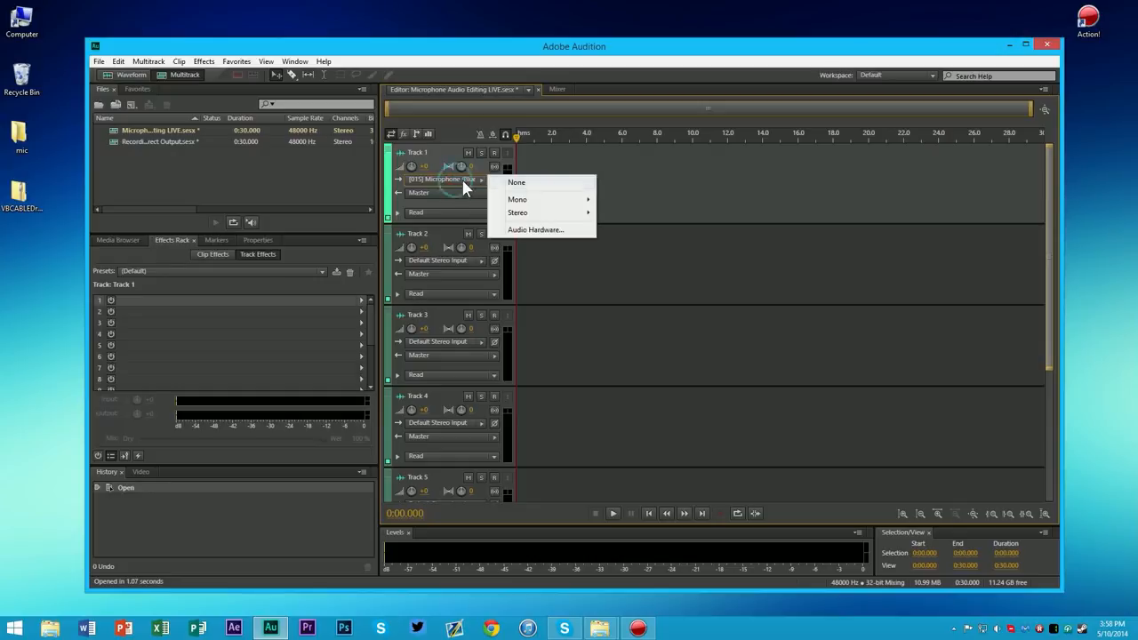
pyautogui.moveTo(538, 210)
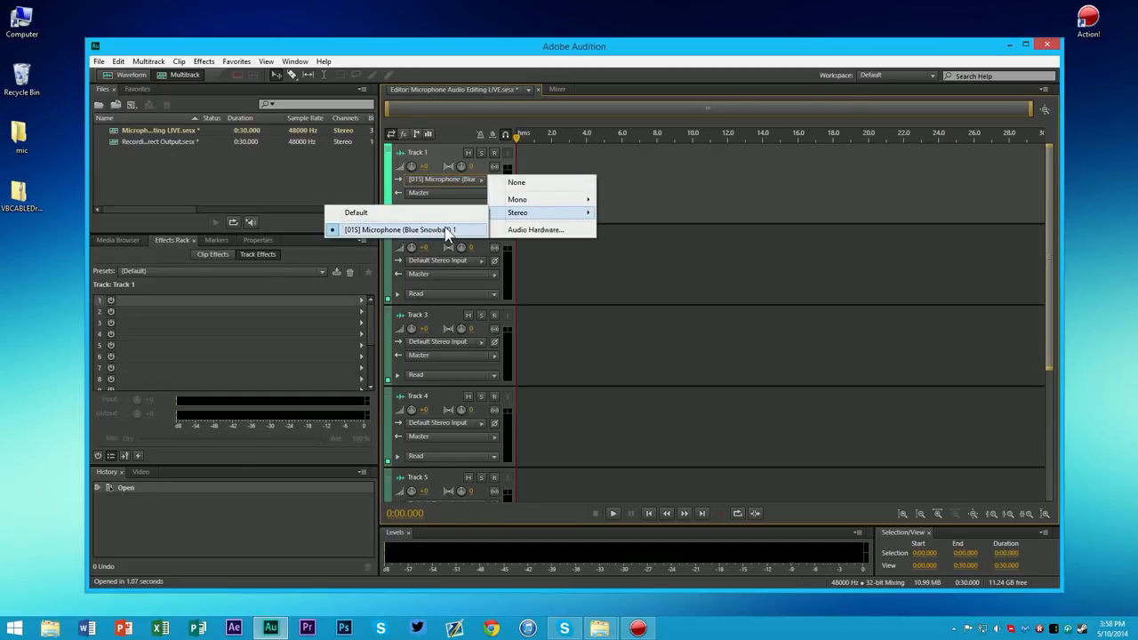
pyautogui.click(442, 193)
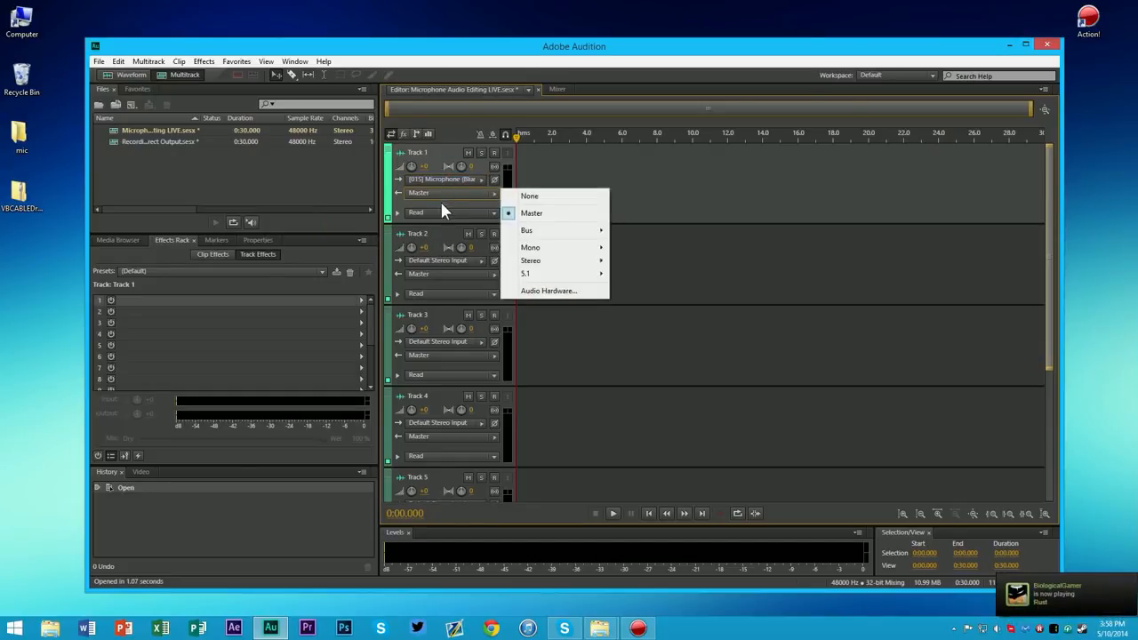
pyautogui.click(404, 197)
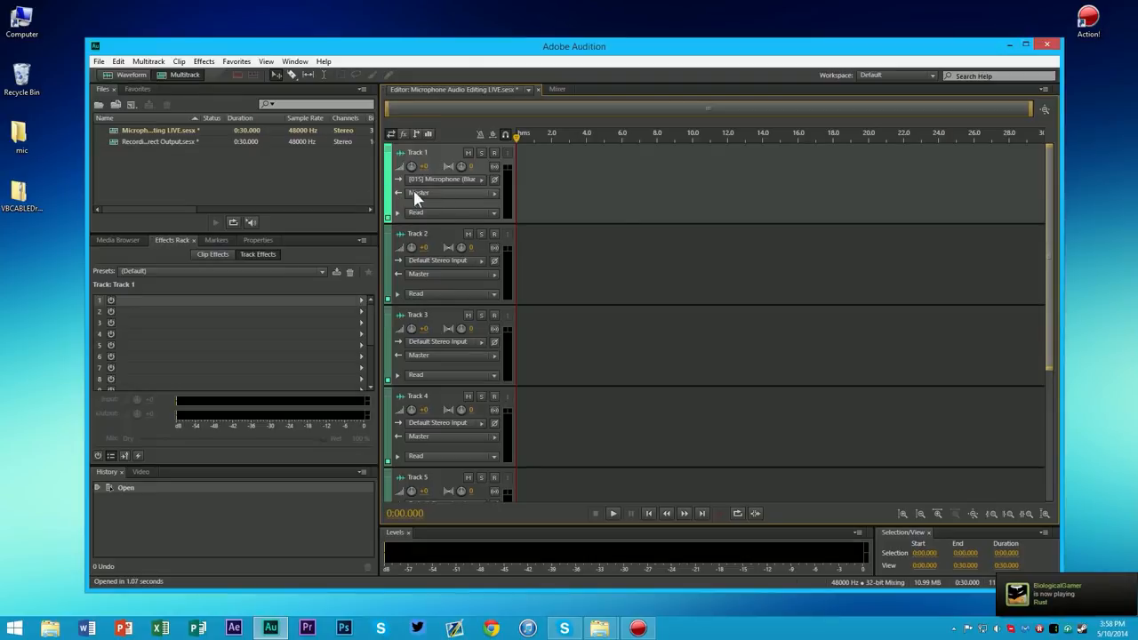
# - Route Track 1's output to the stereo [01S] CABLE Input (VB-Audio Virtual Cable) 1, and enable record arming and input monitoring
pyautogui.click(494, 193)
pyautogui.moveTo(534, 261)
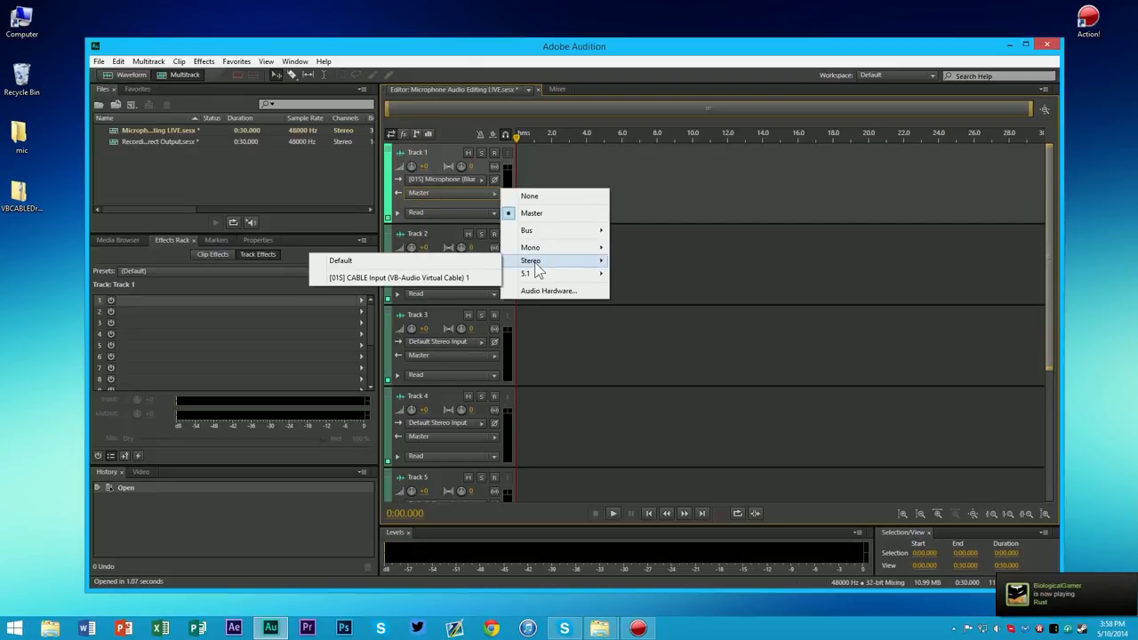
pyautogui.click(451, 278)
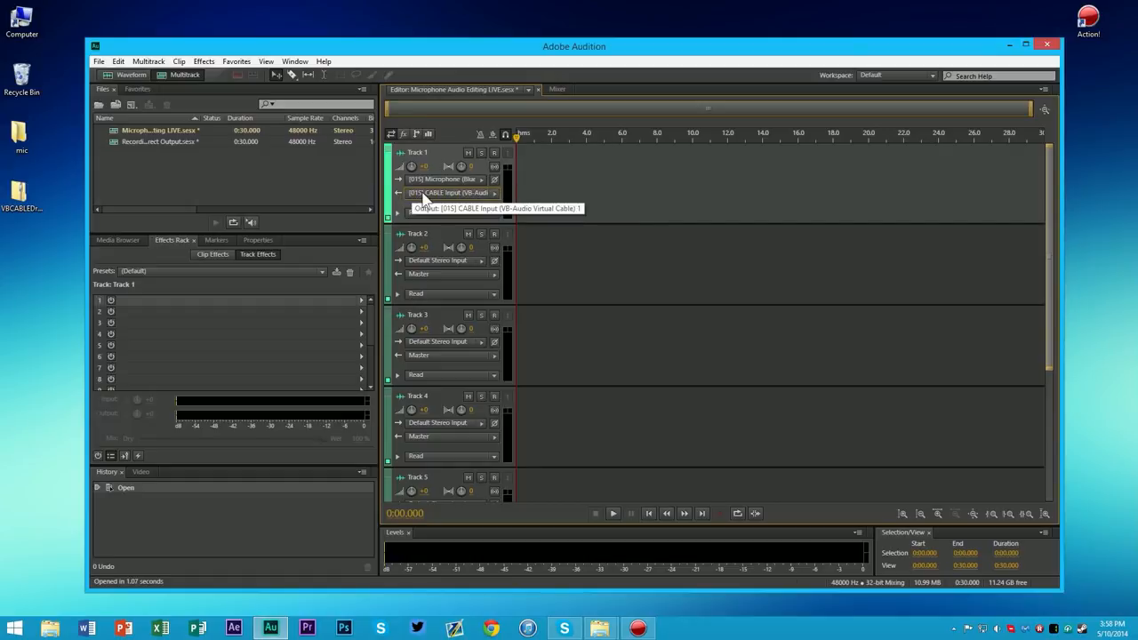
pyautogui.click(493, 152)
pyautogui.click(506, 154)
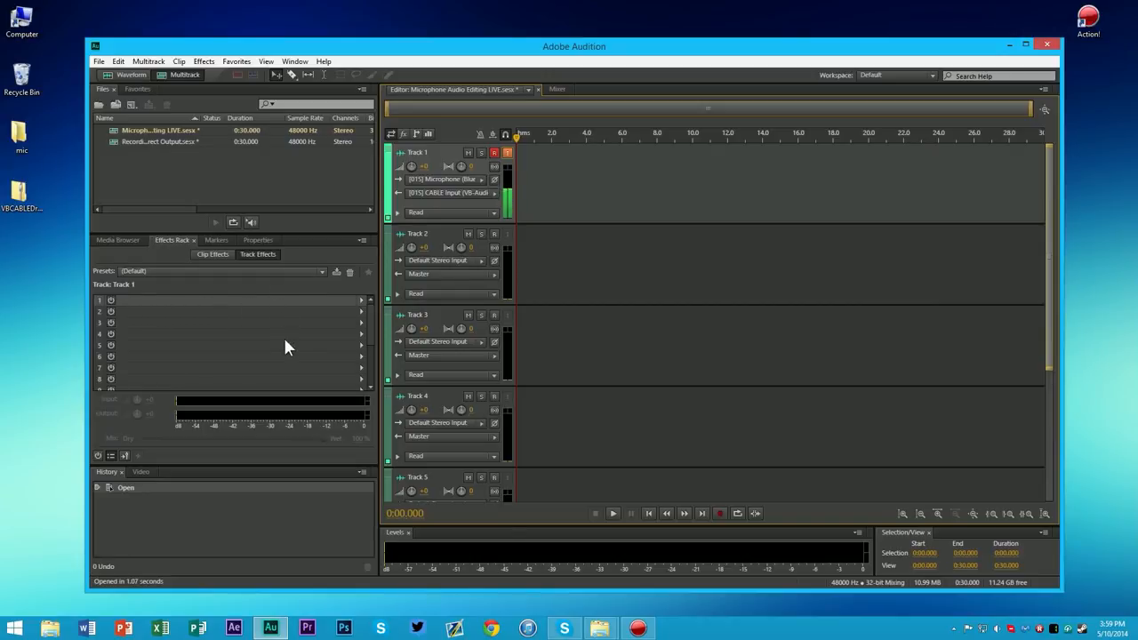
# - Apply the Commentary effects rack preset to Track 1 and acknowledge the real-time playback alert
pyautogui.click(286, 272)
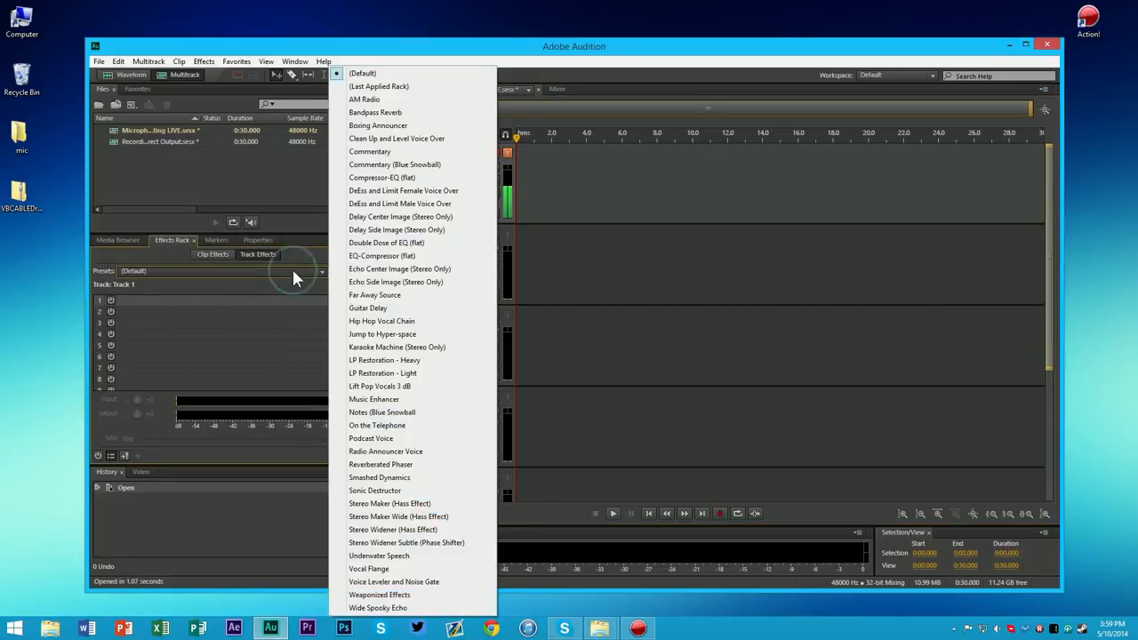
pyautogui.click(381, 156)
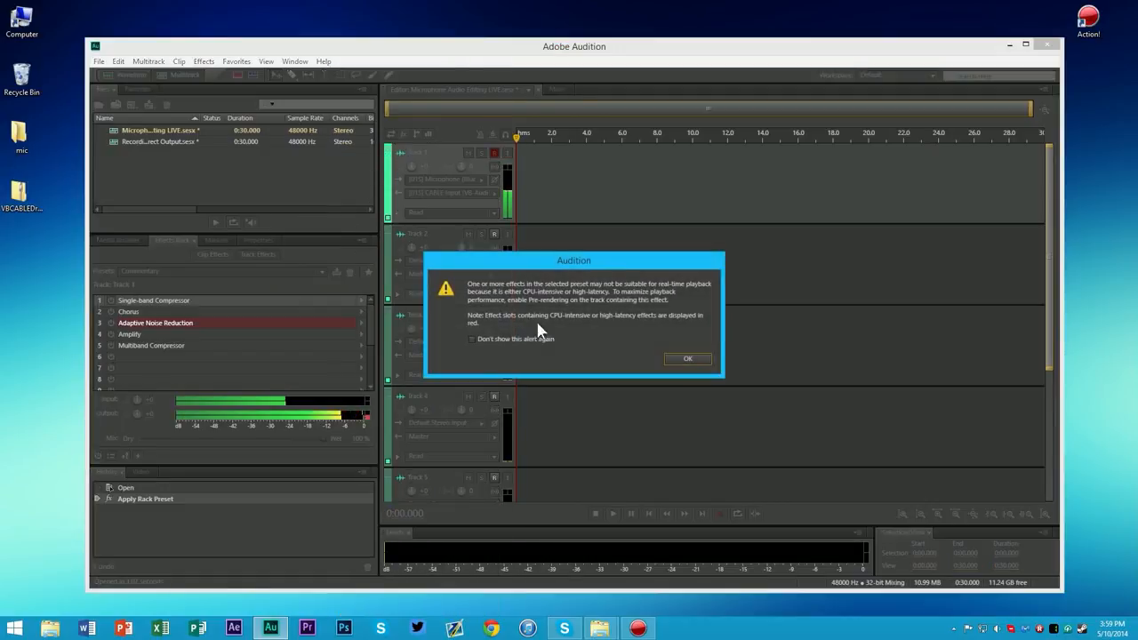
pyautogui.click(688, 360)
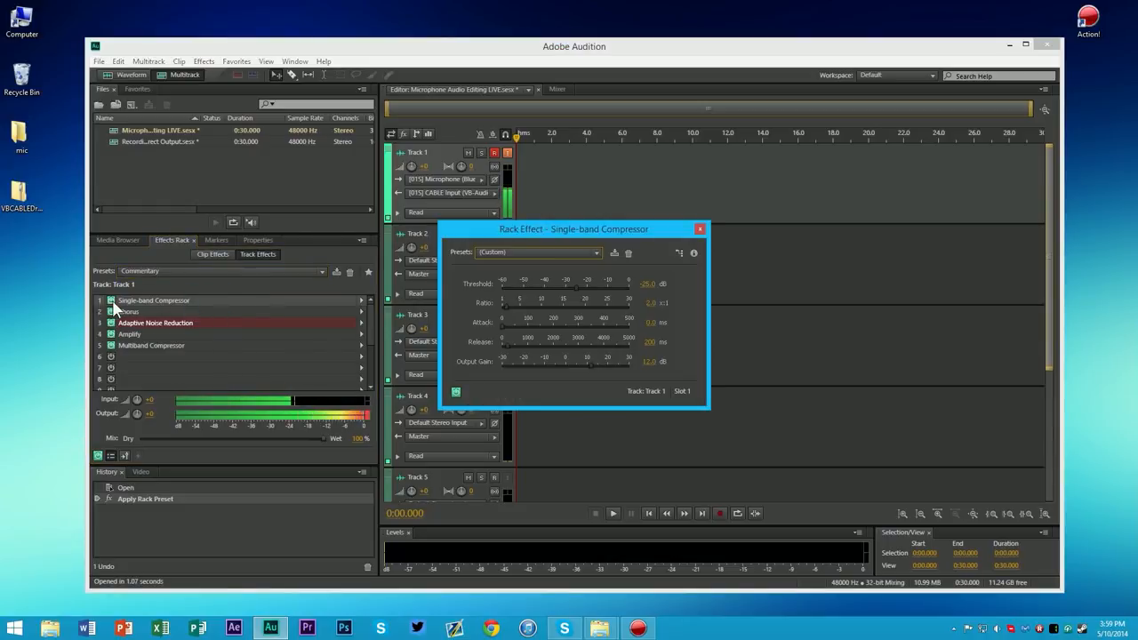
# - Review the Single-band Compressor's settings in Track 1's rack and where that effect sits among the Amplitude and Compression effects
pyautogui.click(699, 229)
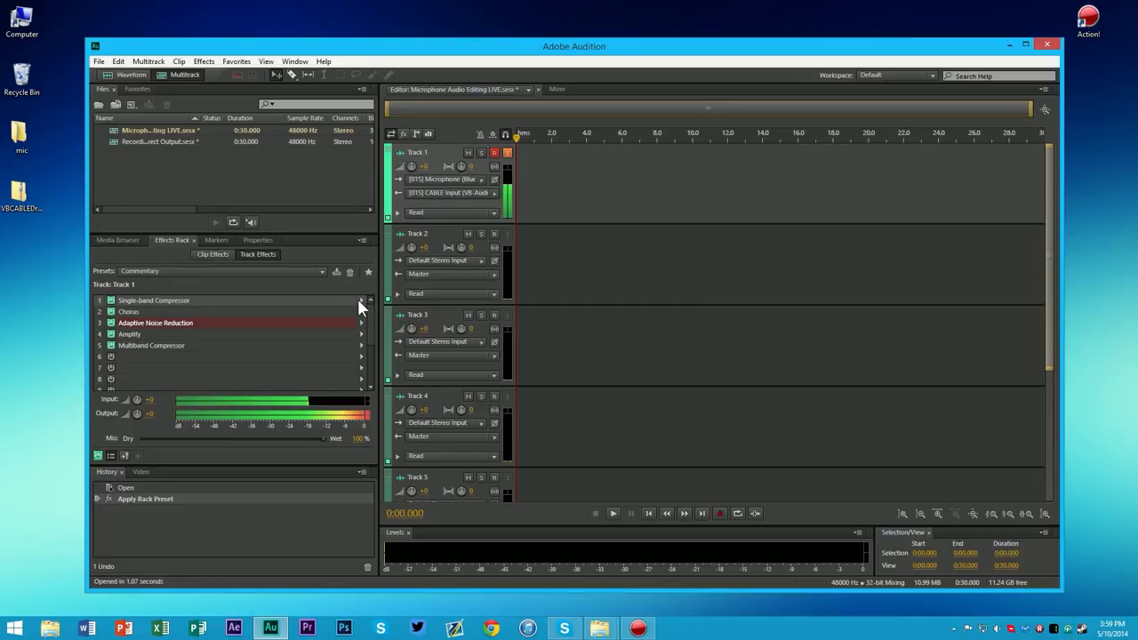
pyautogui.click(360, 301)
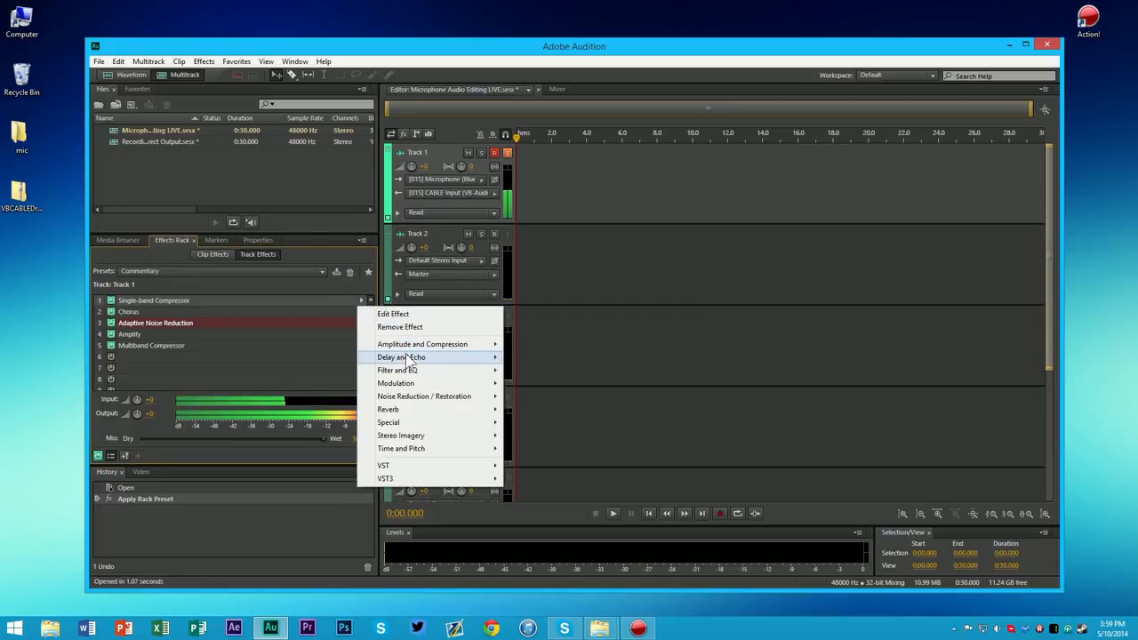
pyautogui.moveTo(402, 344)
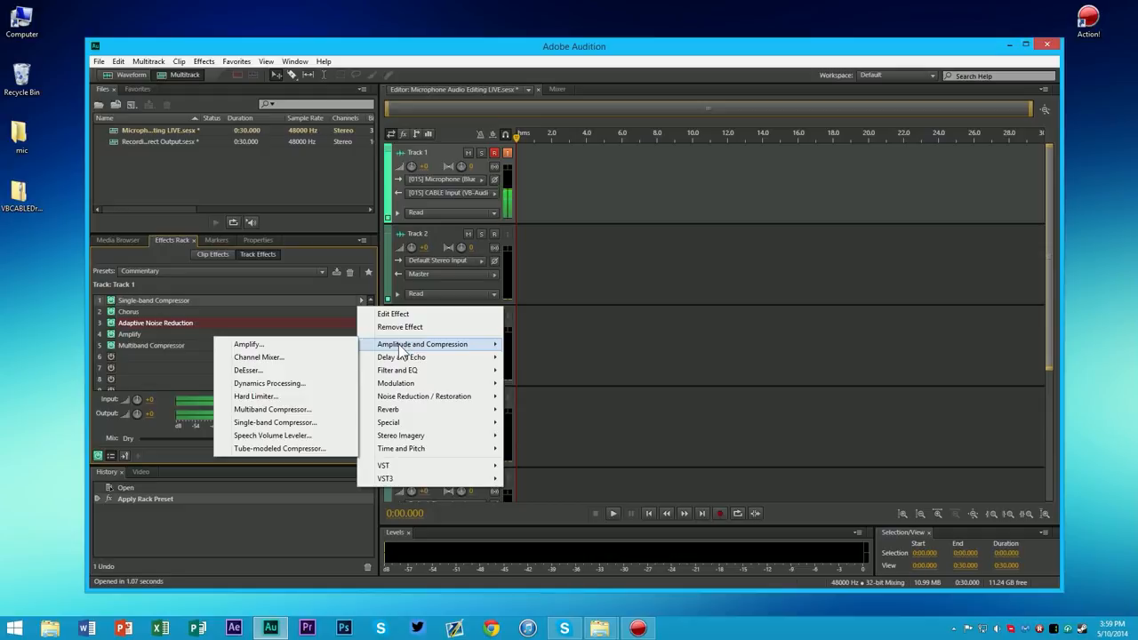
pyautogui.doubleClick(250, 302)
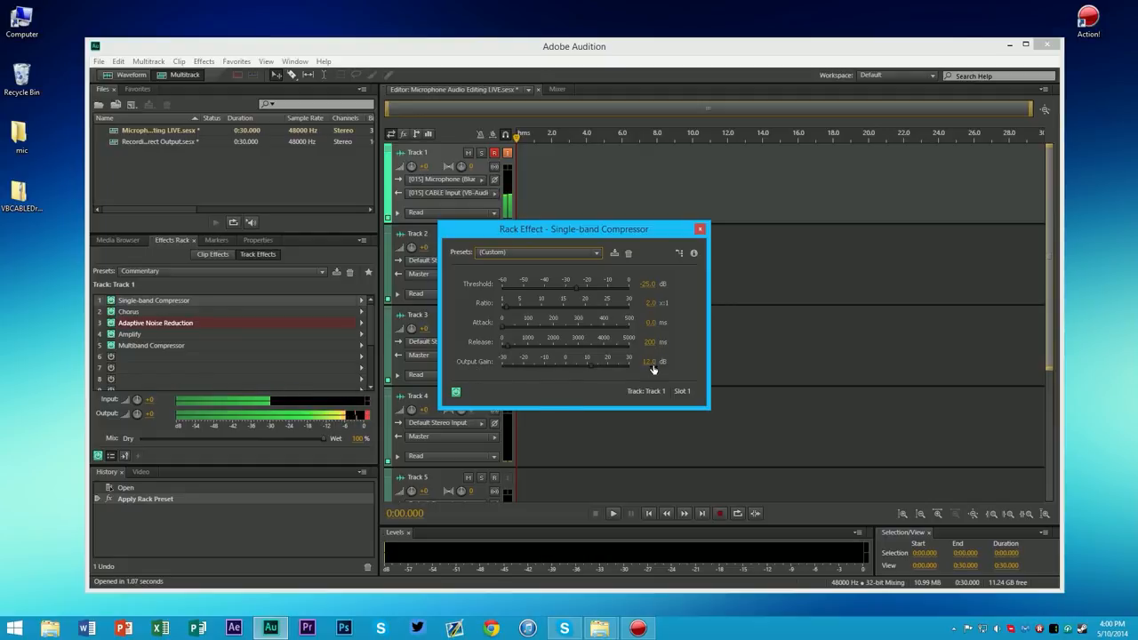
pyautogui.click(700, 230)
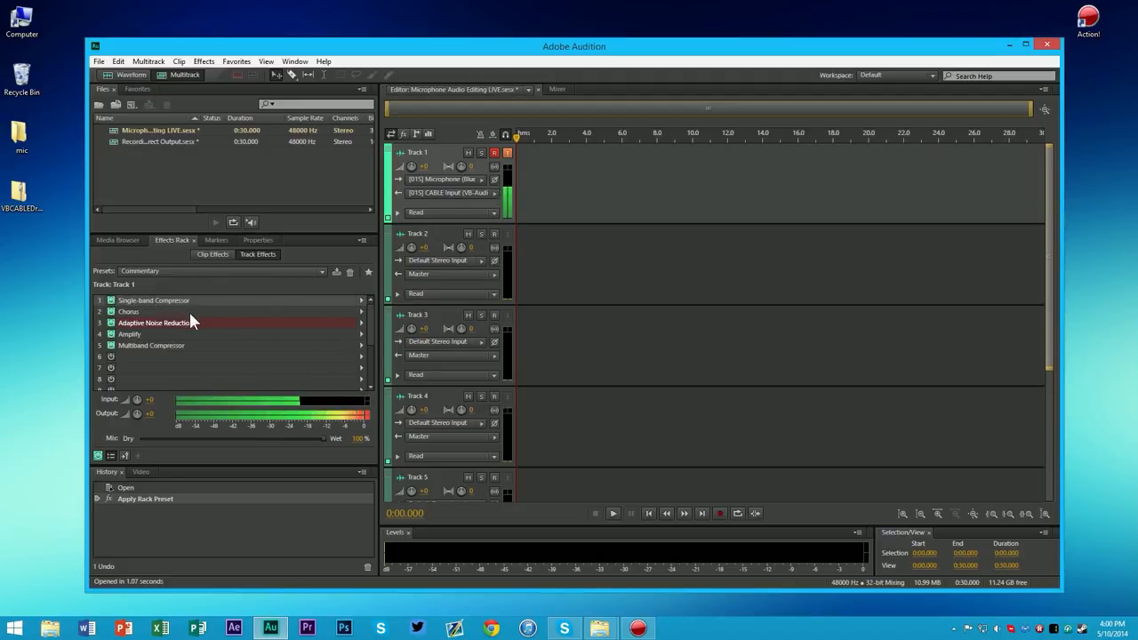
# - Review the Chorus effect's settings in slot 2 and its place among the Modulation effects
pyautogui.click(358, 312)
pyautogui.moveTo(397, 395)
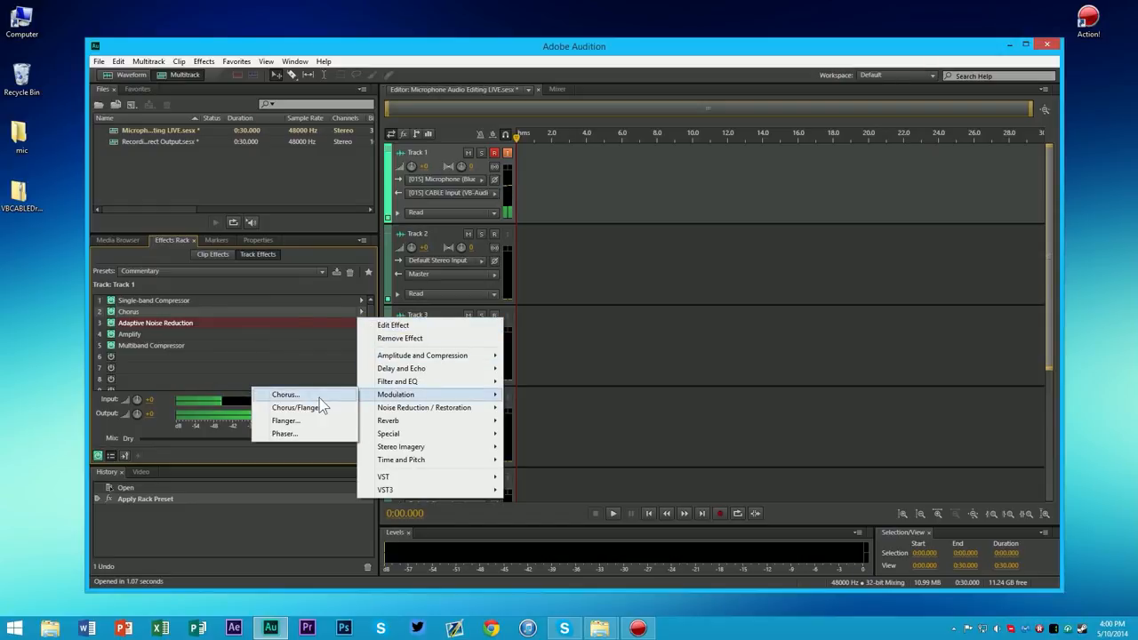
pyautogui.doubleClick(311, 315)
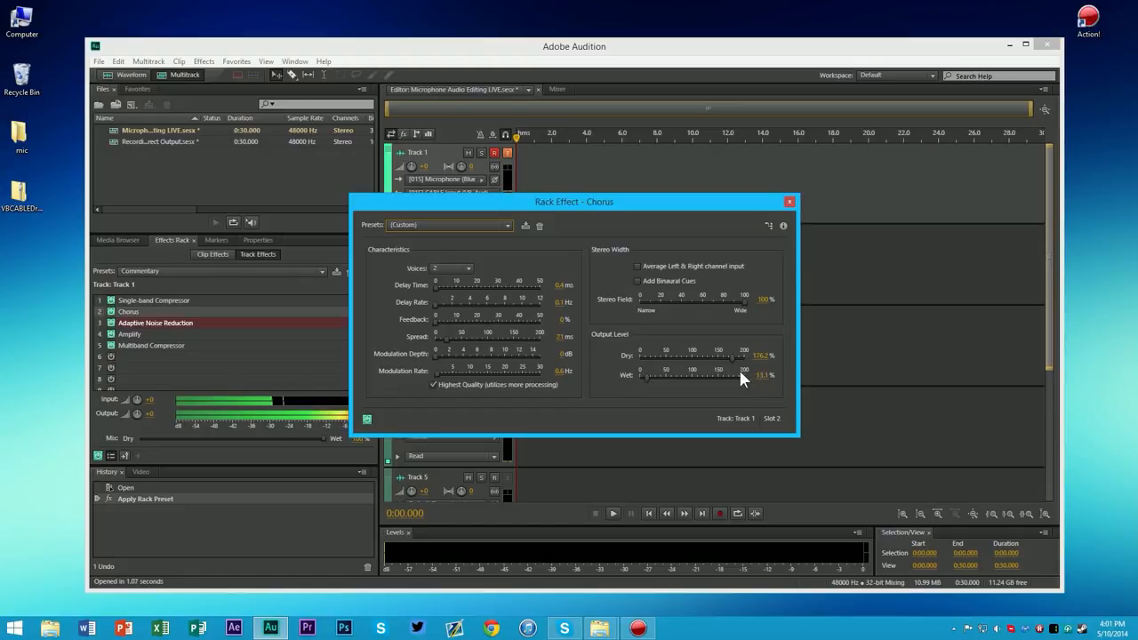
pyautogui.click(788, 202)
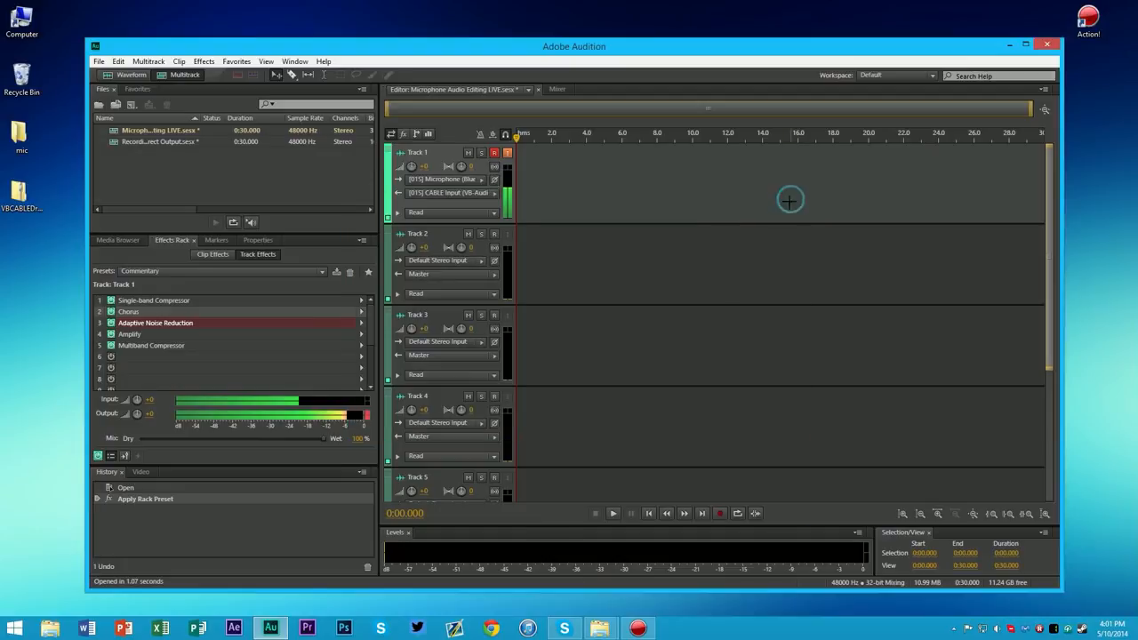
# - Examine the Adaptive Noise Reduction settings in slot 3 and find that effect among the Noise Reduction / Restoration effects
pyautogui.click(361, 325)
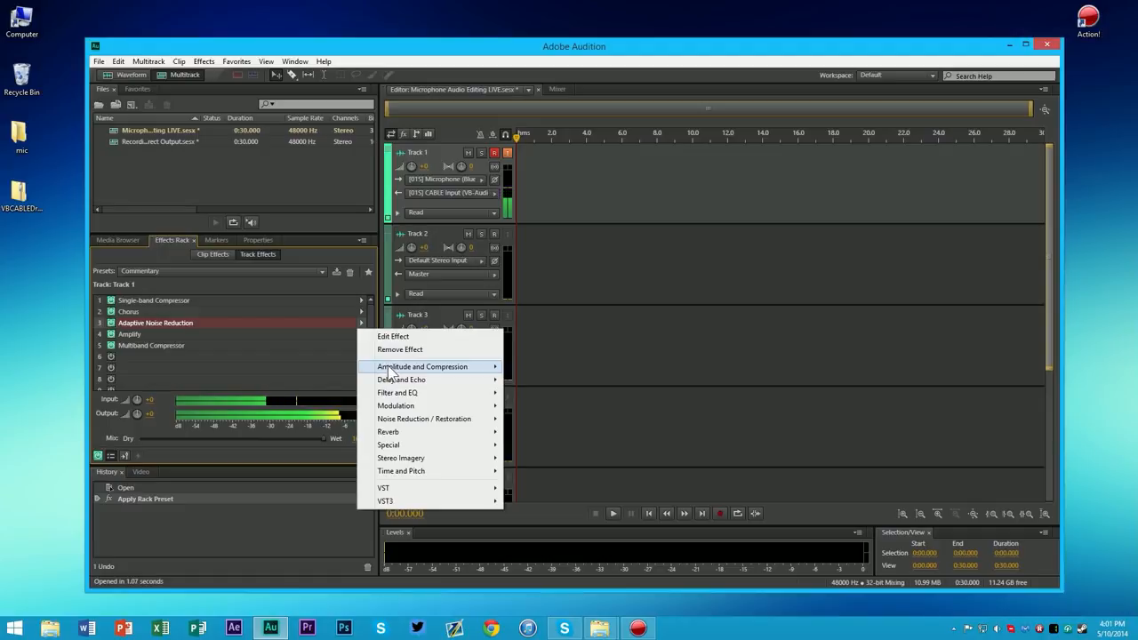
pyautogui.moveTo(390, 374)
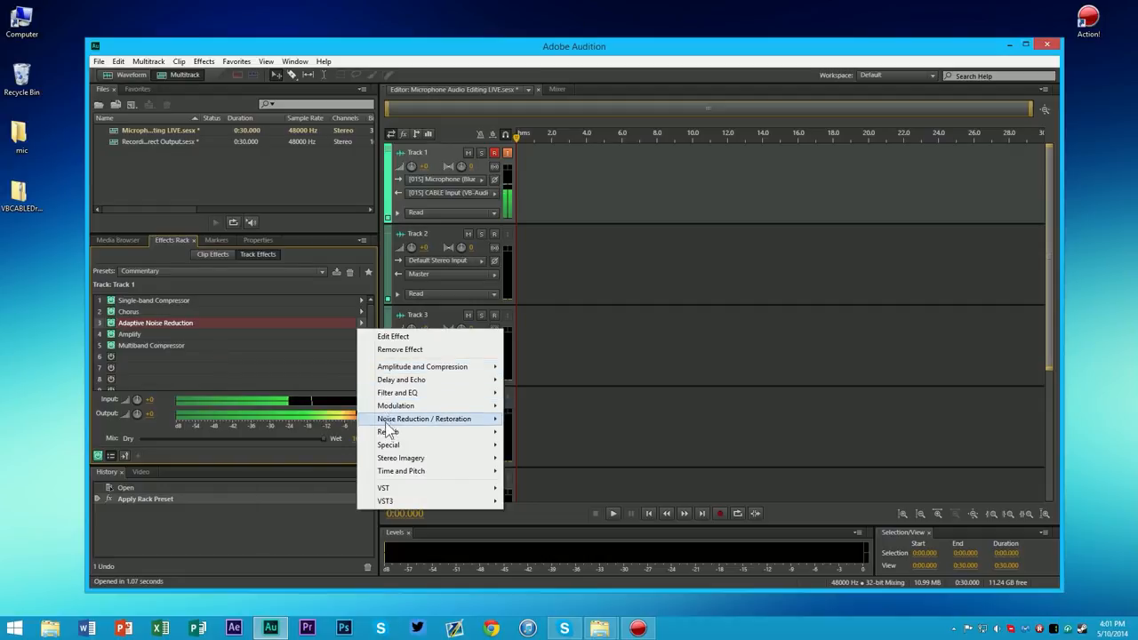
pyautogui.moveTo(384, 424)
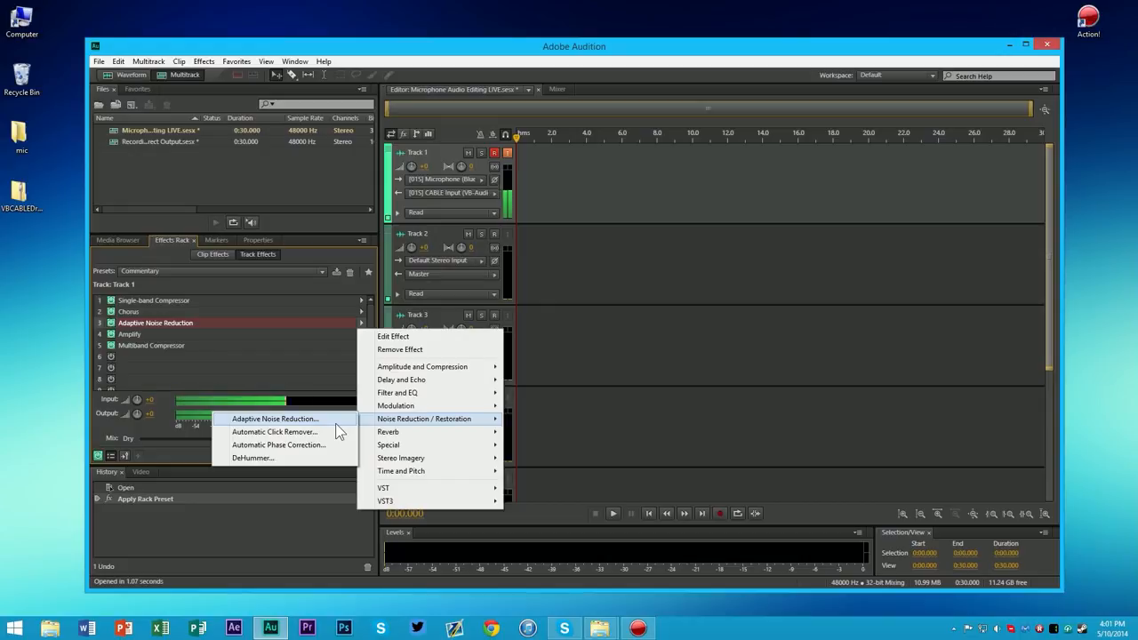
pyautogui.click(260, 324)
pyautogui.doubleClick(261, 327)
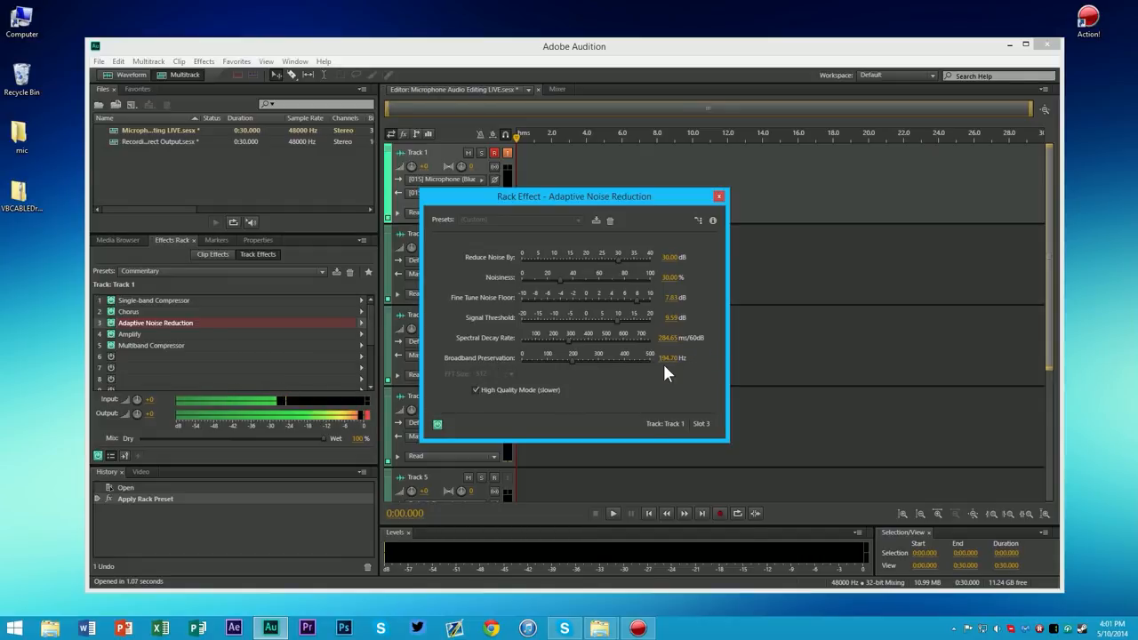
pyautogui.click(719, 197)
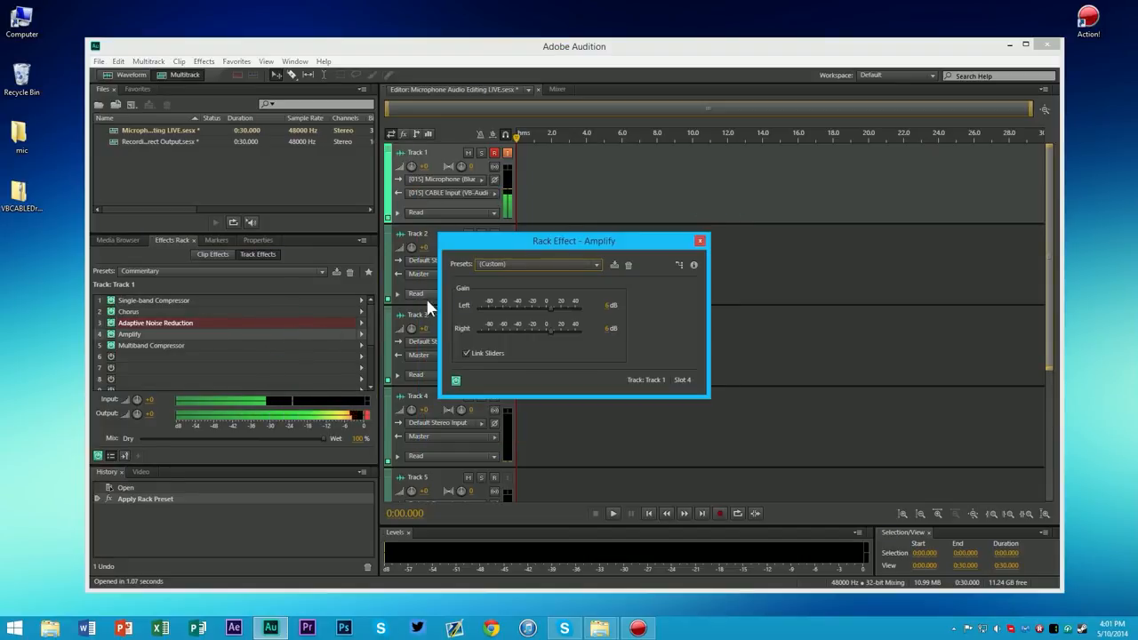
# - Inspect the Amplify effect's gain settings in slot 4 and its place among the Amplitude and Compression effects
pyautogui.click(702, 243)
pyautogui.rightClick(360, 338)
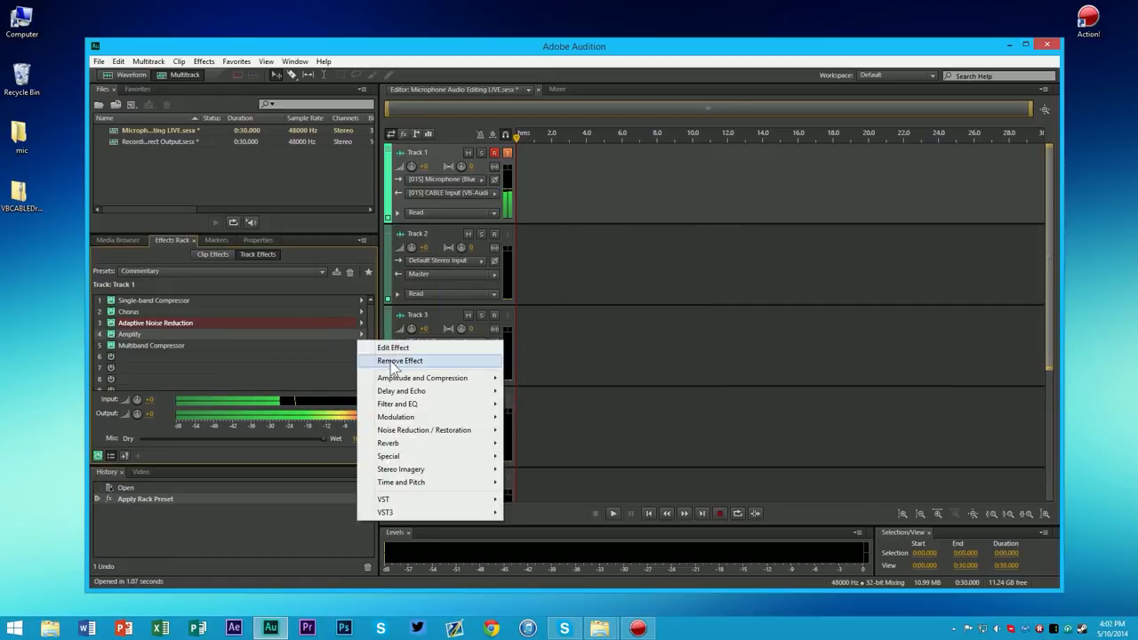
pyautogui.moveTo(387, 379)
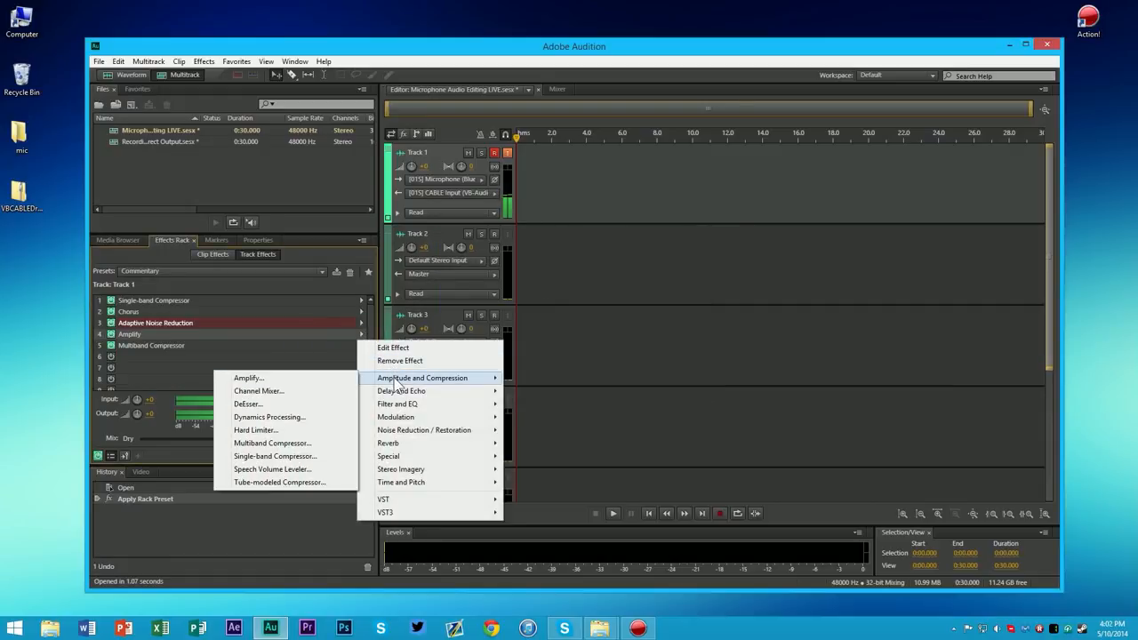
pyautogui.click(312, 333)
pyautogui.doubleClick(311, 333)
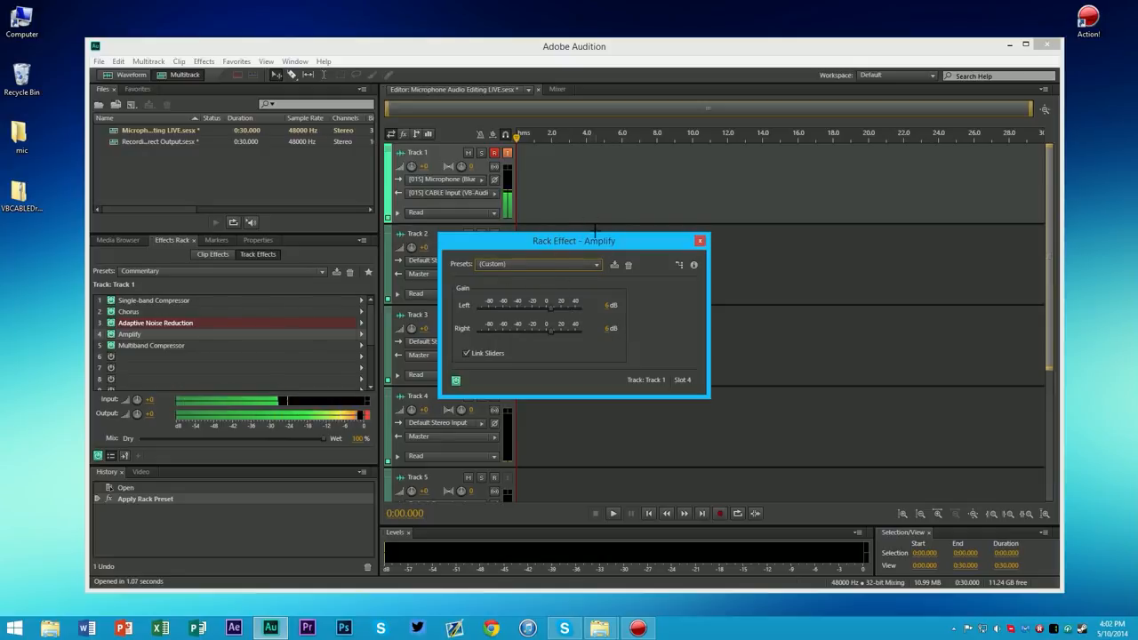
pyautogui.moveTo(598, 239); pyautogui.dragTo(759, 234)
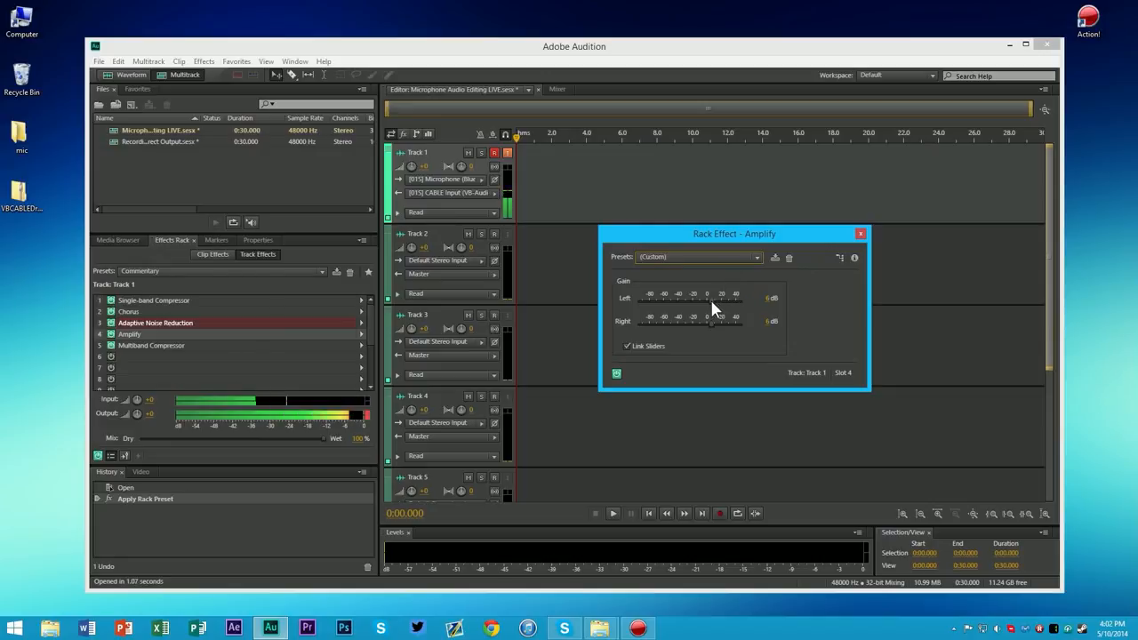
# - Try raising the linked Amplify gain to about 6.81 dB, set it back to 6 dB and close the effect
pyautogui.moveTo(707, 296); pyautogui.dragTo(704, 299)
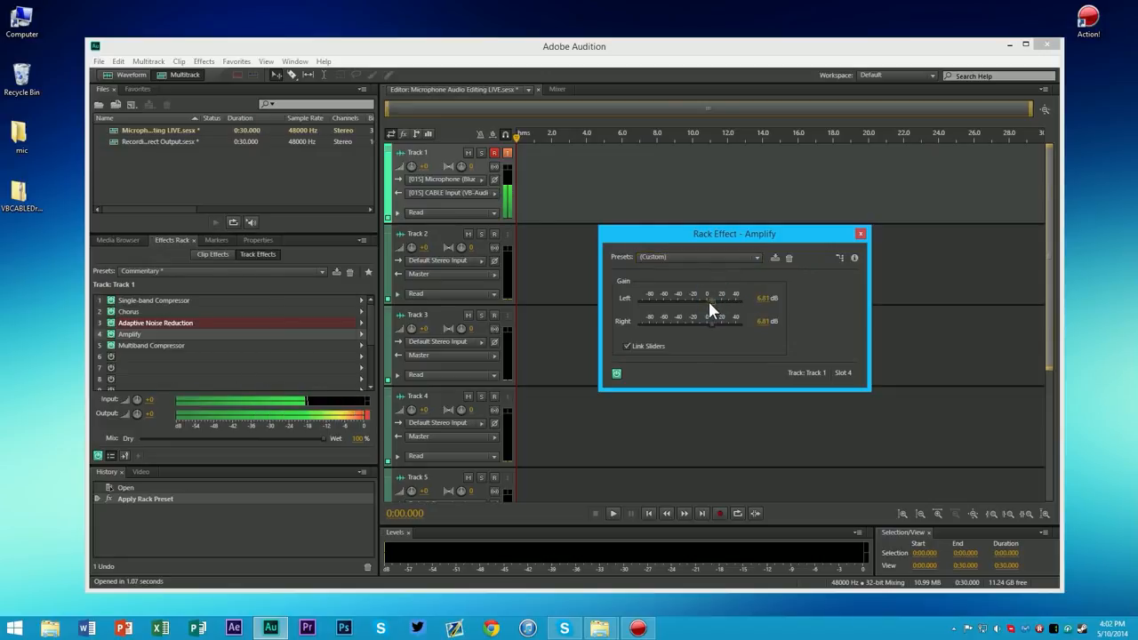
pyautogui.click(760, 299)
pyautogui.write('6')
pyautogui.press('Return')
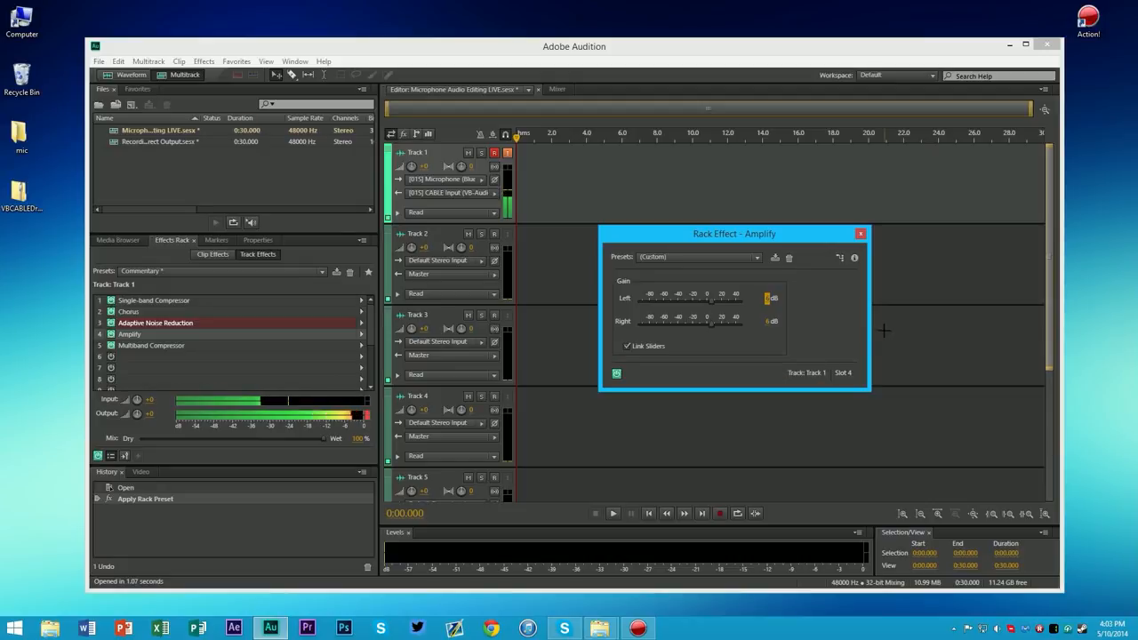
pyautogui.click(860, 235)
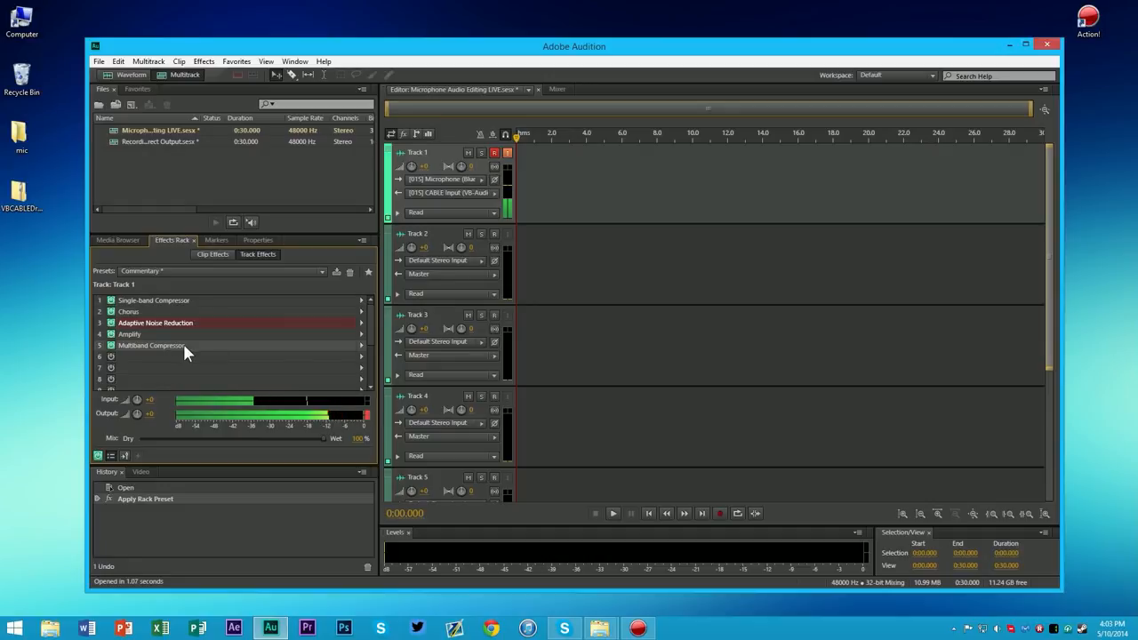
# - Examine the Multiband Compressor's band settings and built-in presets in slot 5, leaving its custom settings in place
pyautogui.click(361, 356)
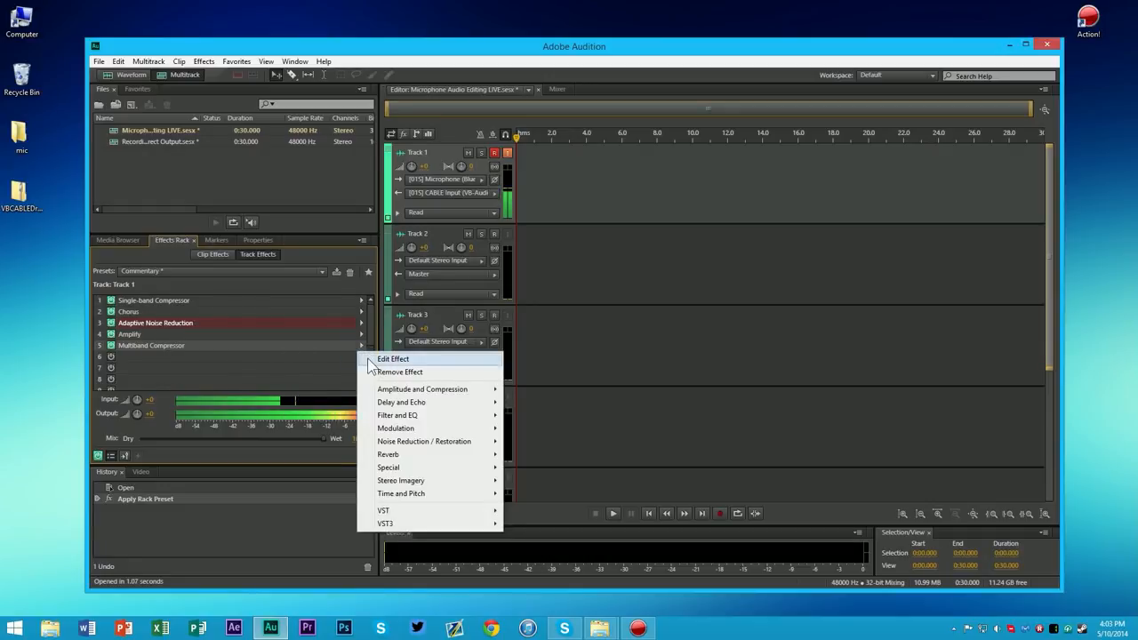
pyautogui.moveTo(384, 396)
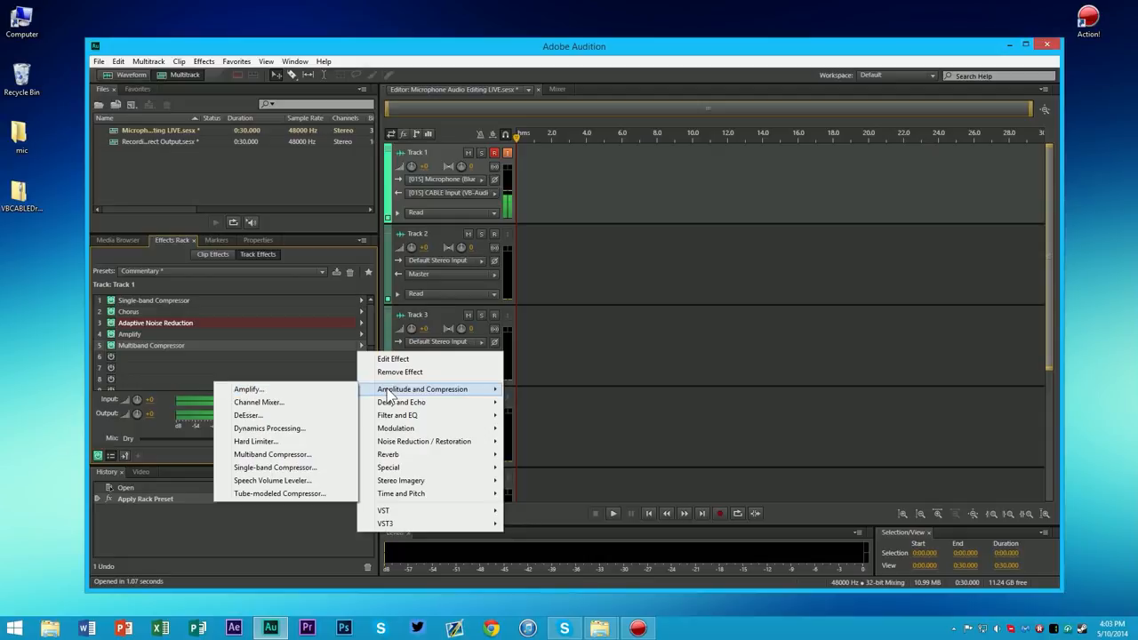
pyautogui.click(274, 455)
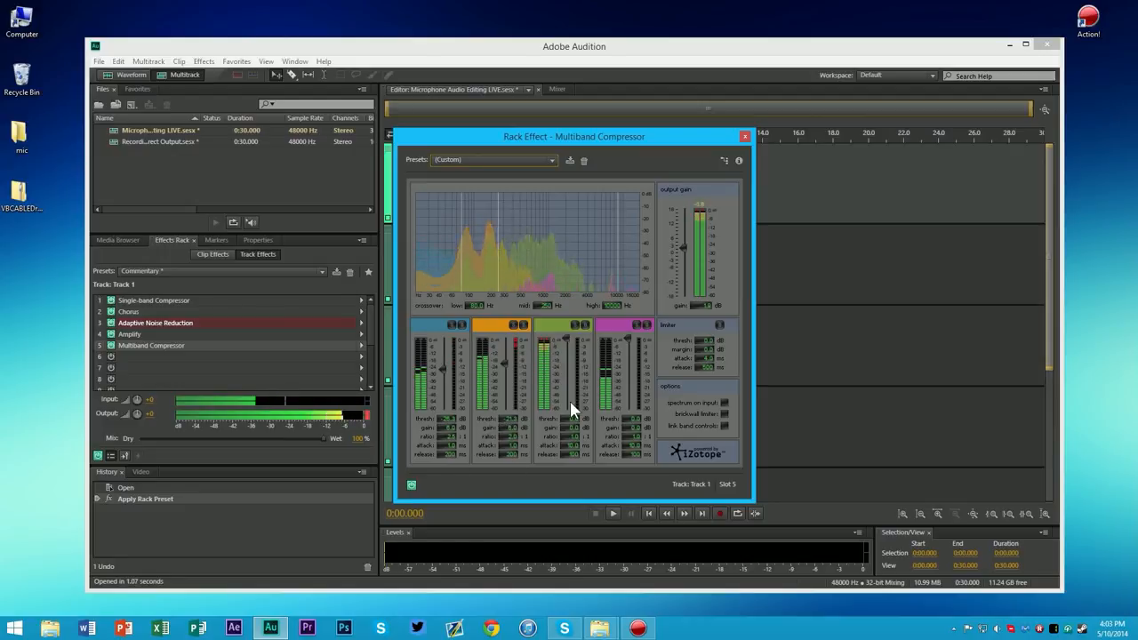
pyautogui.click(540, 164)
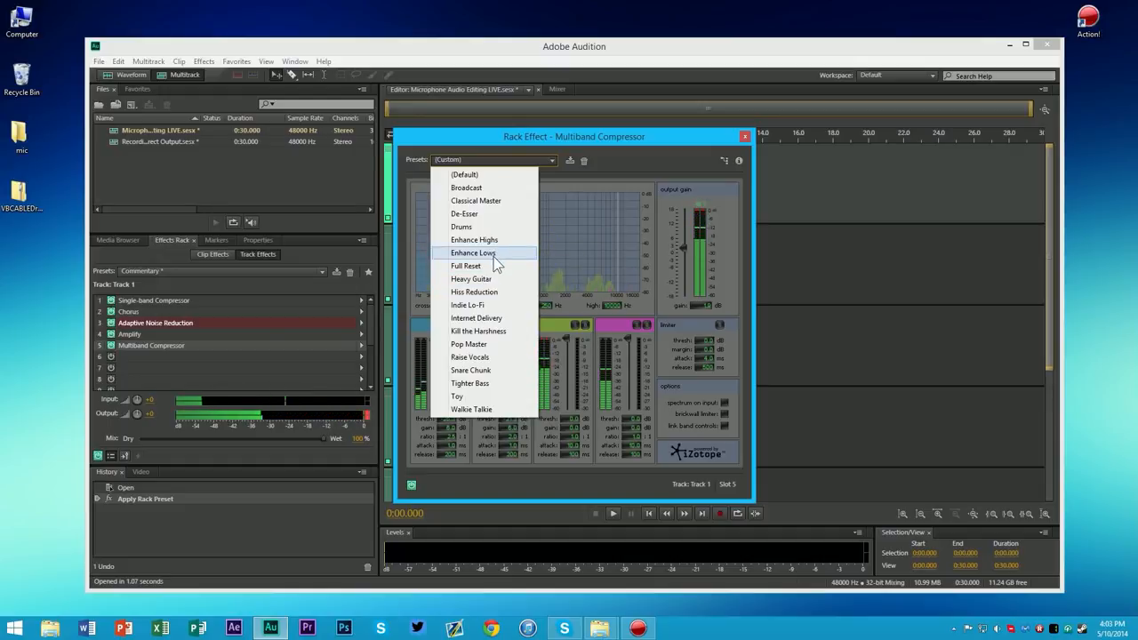
pyautogui.click(589, 137)
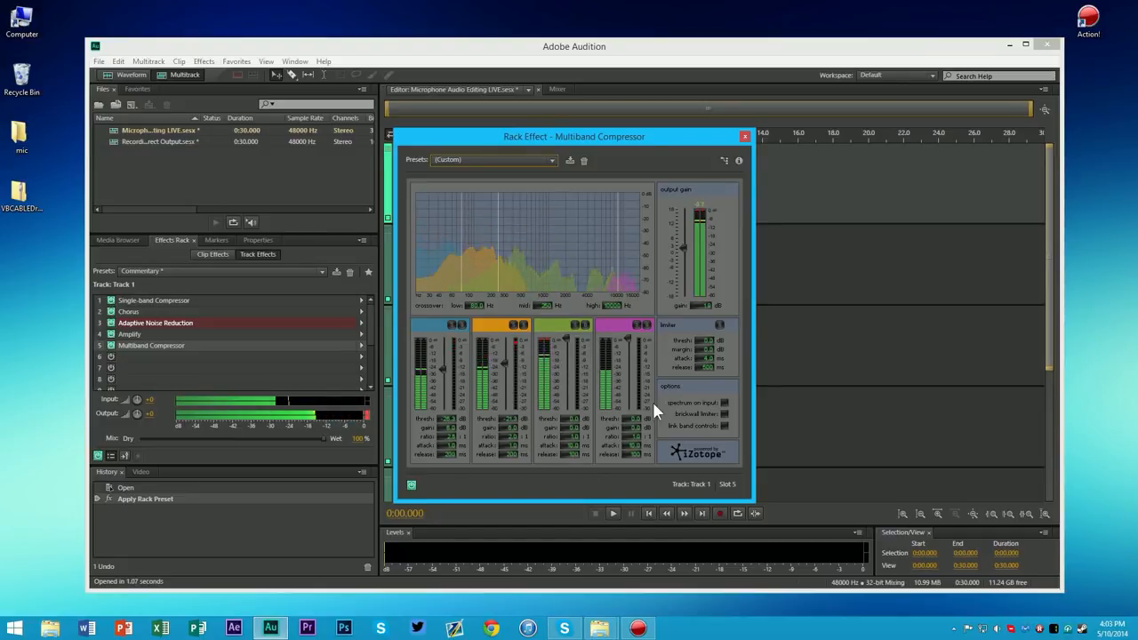
pyautogui.click(745, 136)
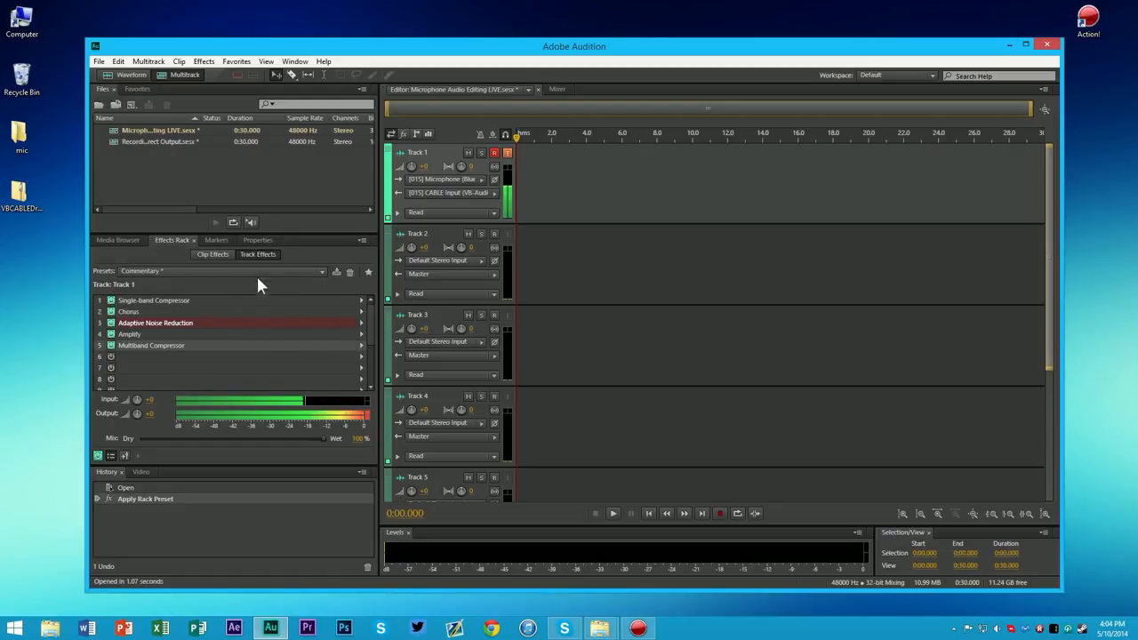
# - Save Track 1's effects rack as the preset Commentary, overwriting the existing one
pyautogui.click(335, 272)
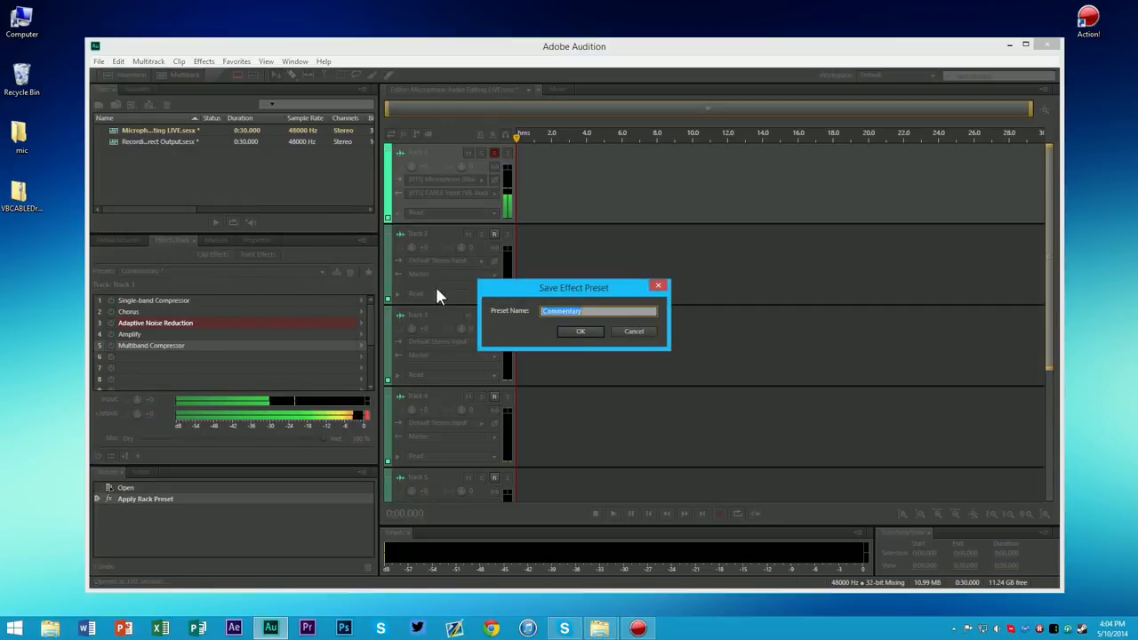
pyautogui.click(582, 331)
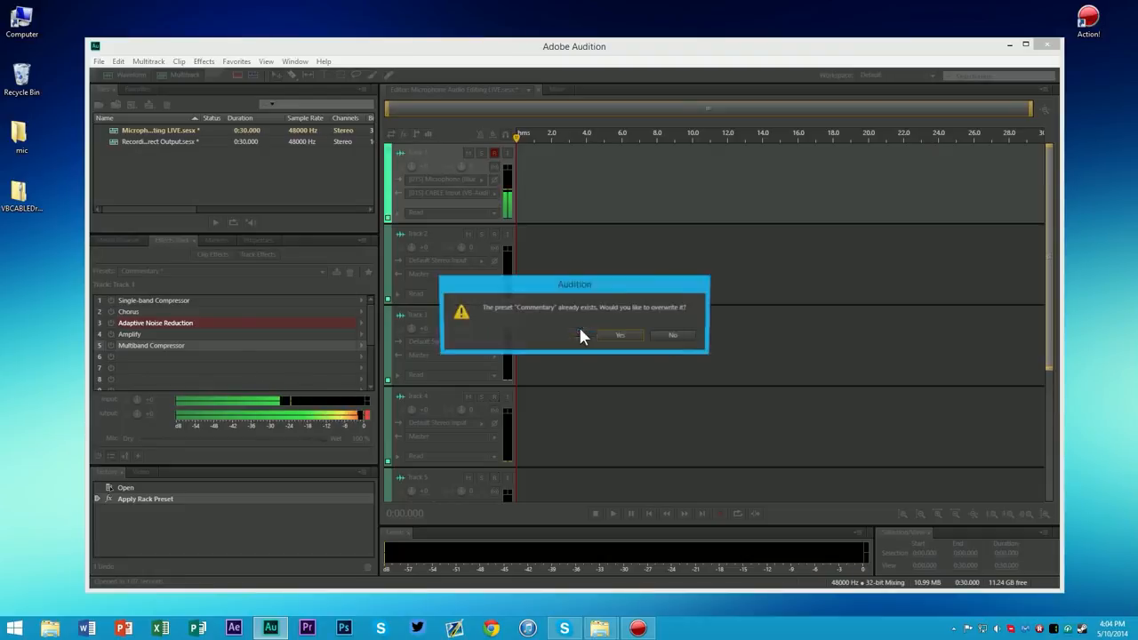
pyautogui.click(634, 338)
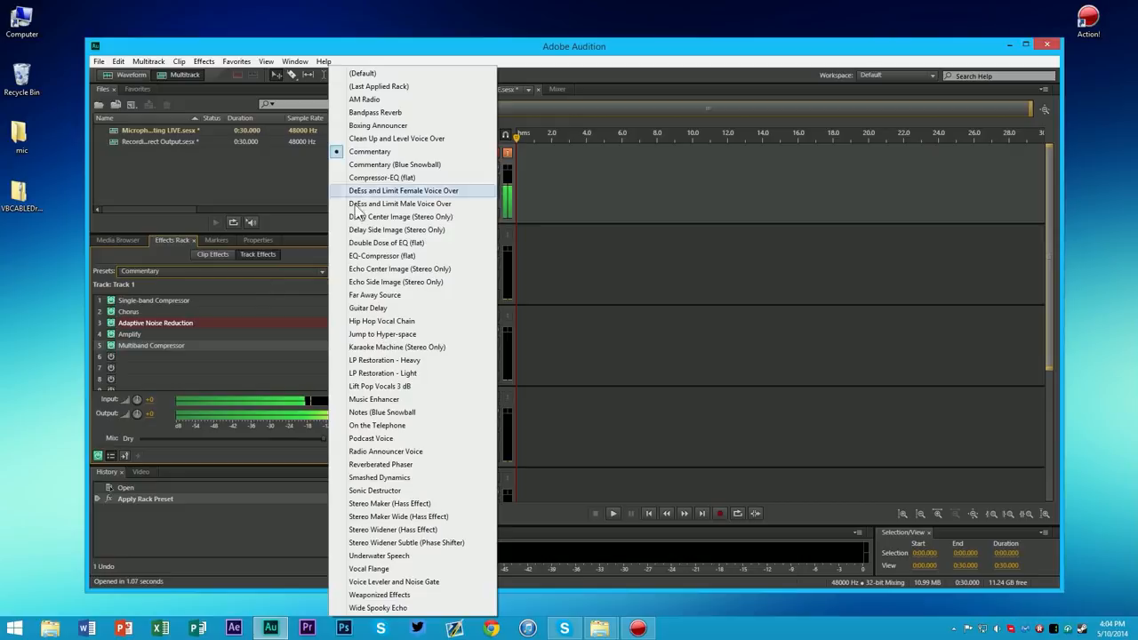
# - Review the list of effects rack presets, keeping Commentary selected for Track 1
pyautogui.click(297, 270)
pyautogui.click(313, 271)
pyautogui.click(300, 276)
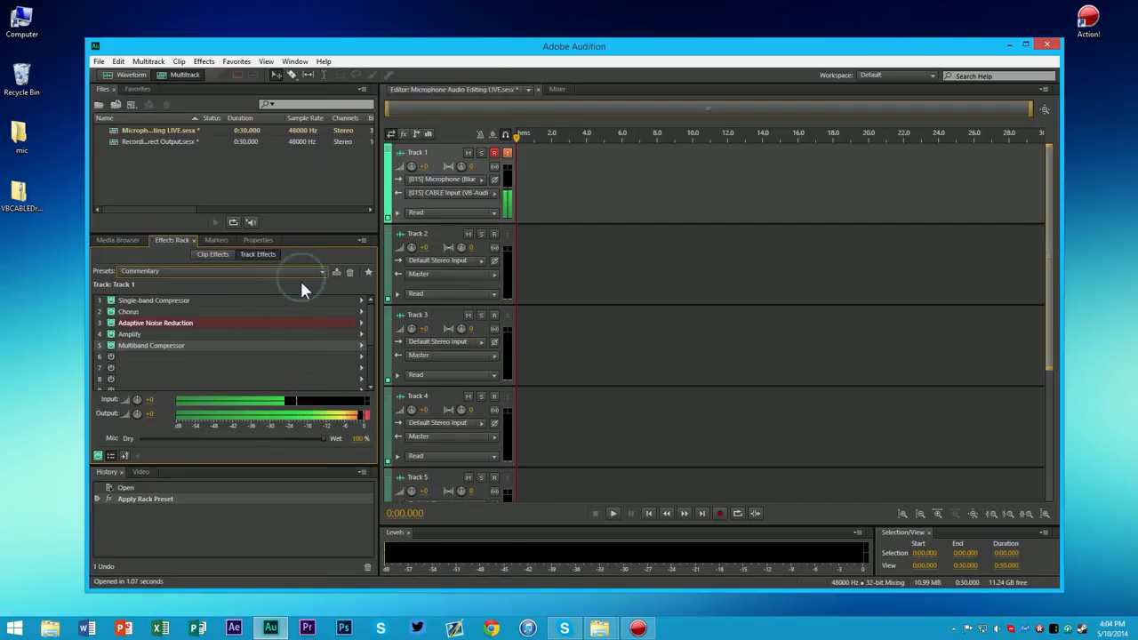
# - Try adding a Phaser effect in rack slot 6, look through its presets, close it and remove the effect
pyautogui.click(360, 356)
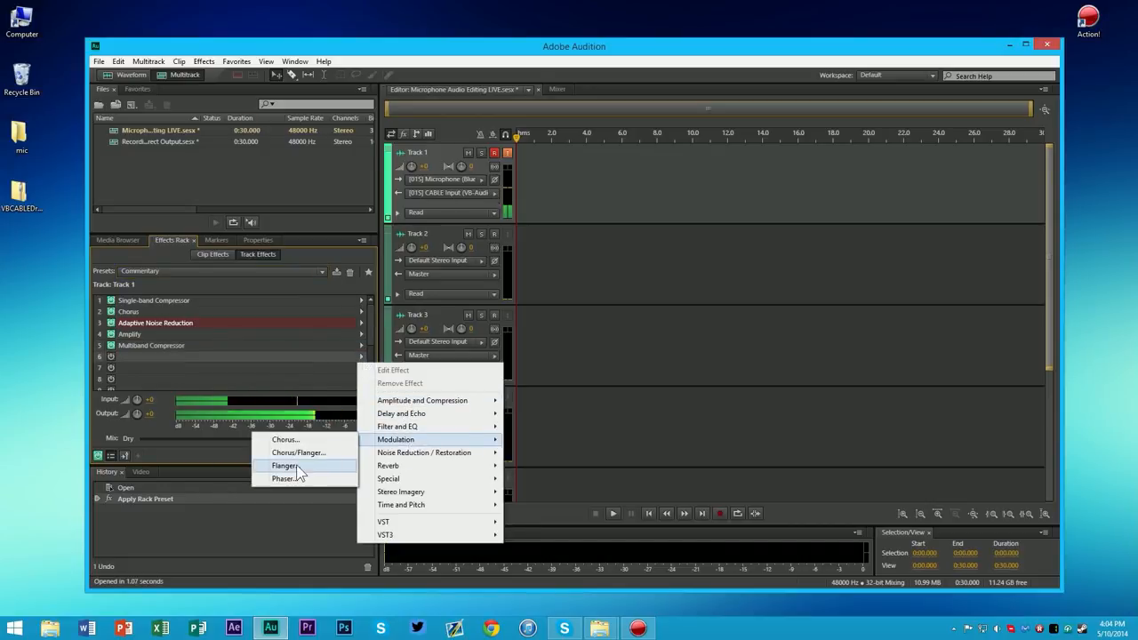
pyautogui.click(299, 480)
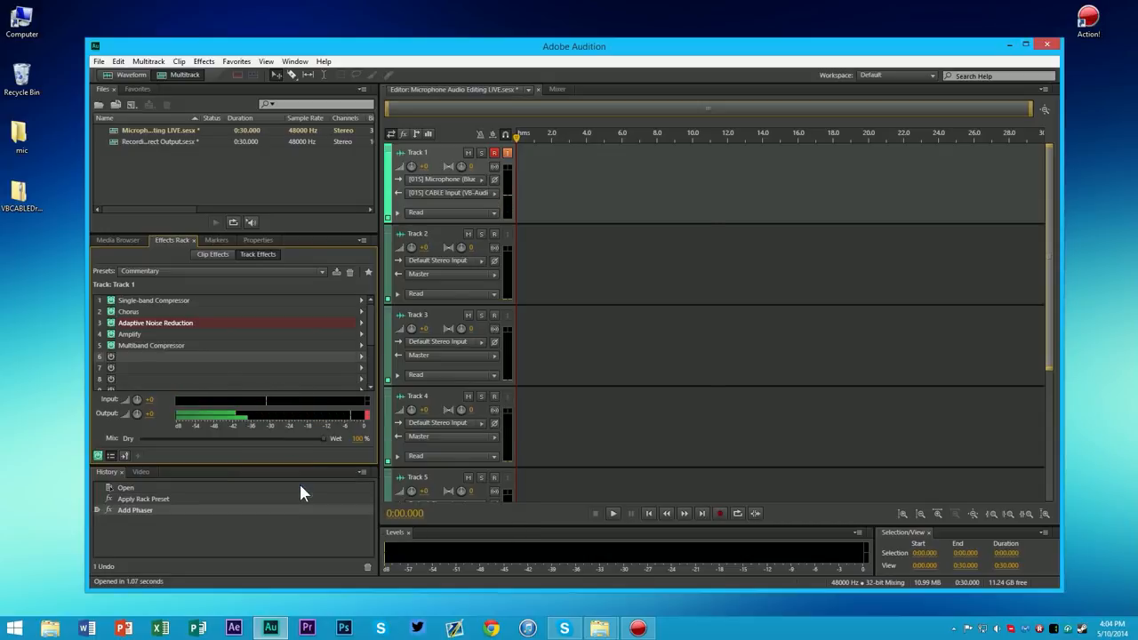
pyautogui.click(544, 220)
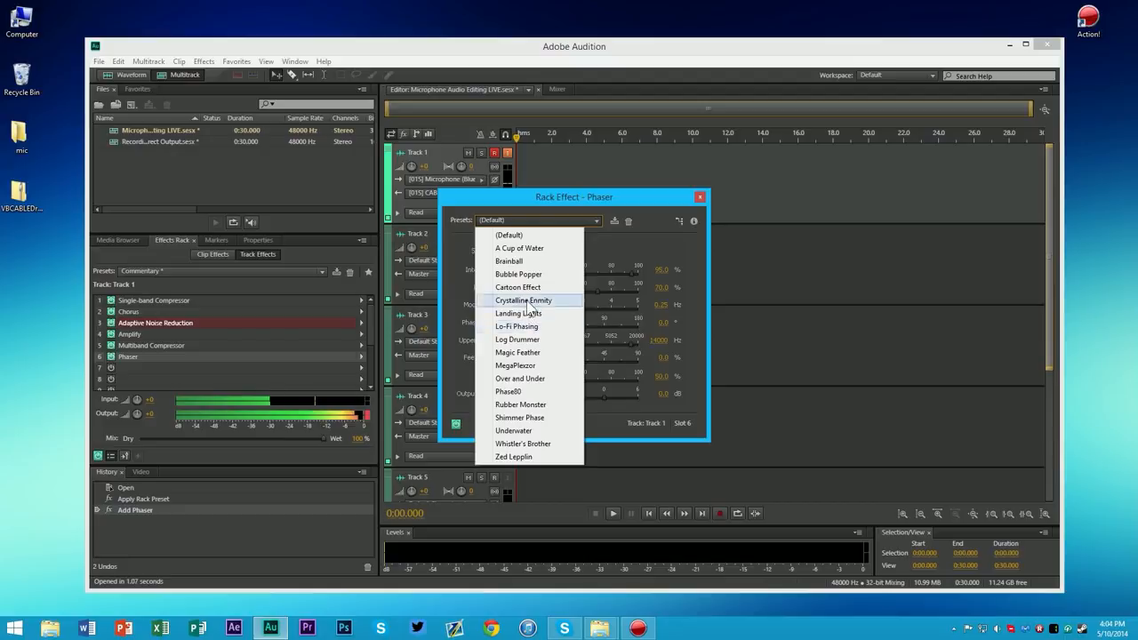
pyautogui.click(700, 195)
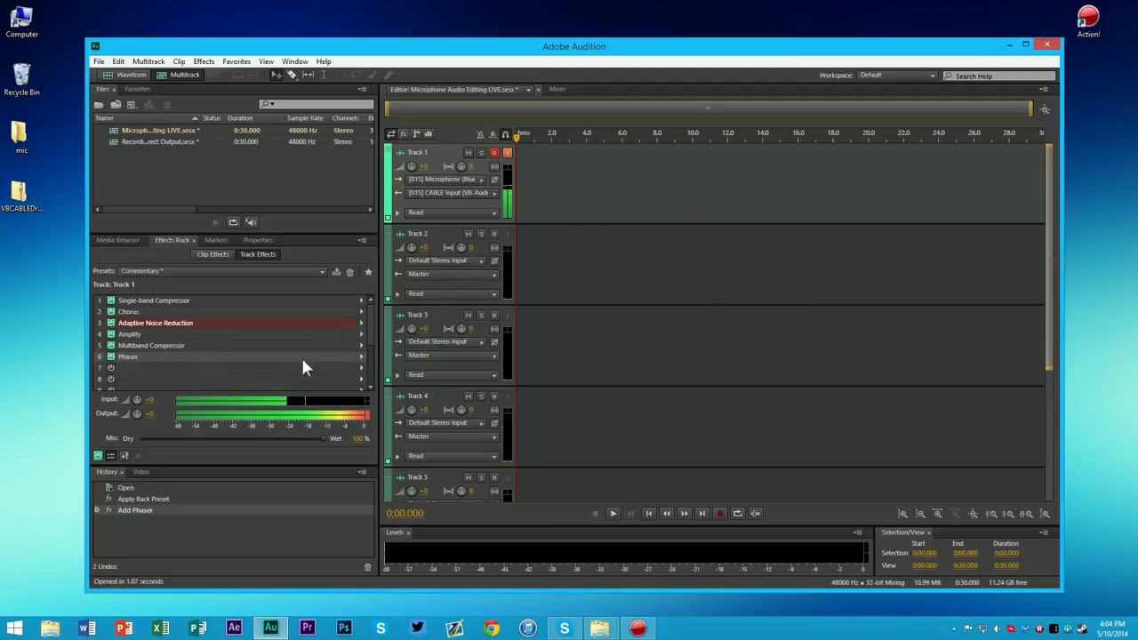
pyautogui.click(361, 356)
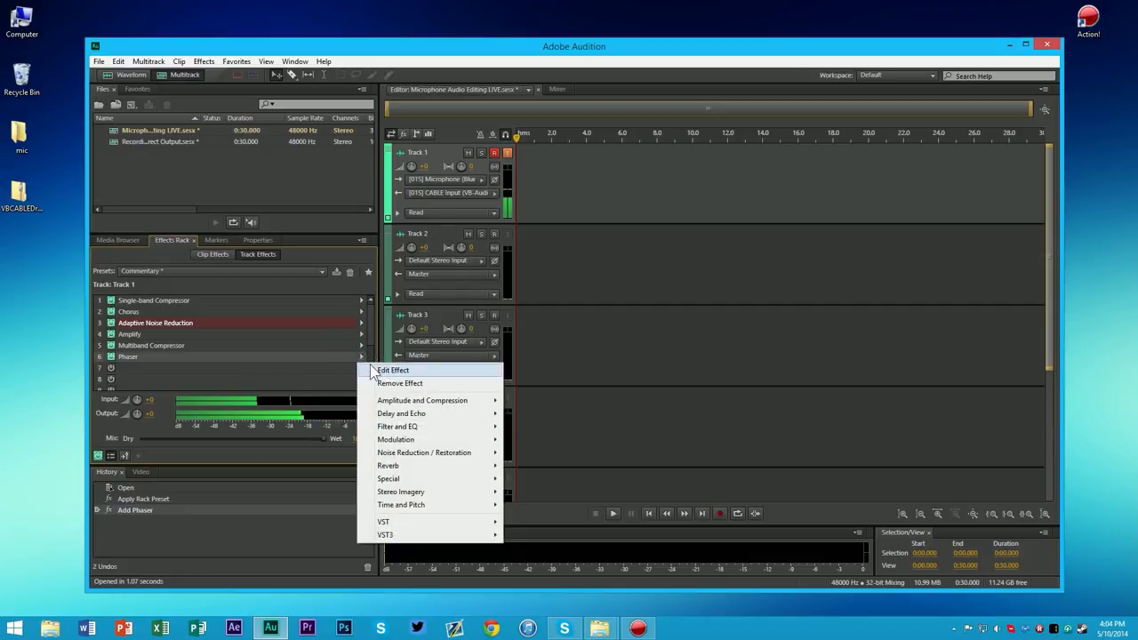
pyautogui.click(392, 383)
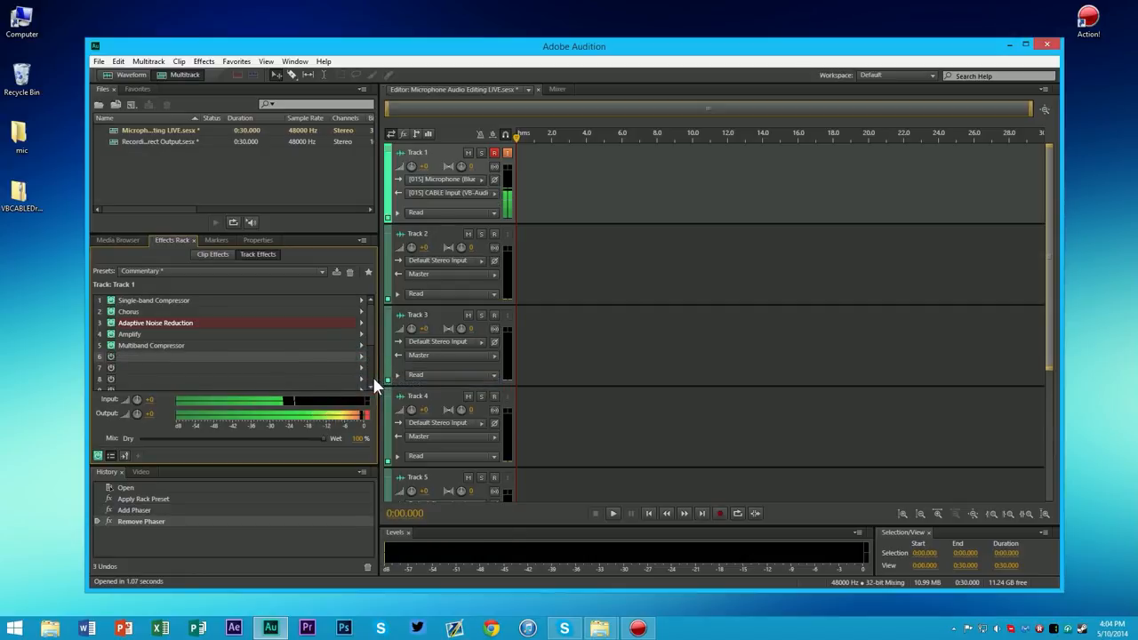
# - Check Track 1's stereo input and its output routing options, leaving both assignments in place
pyautogui.click(442, 182)
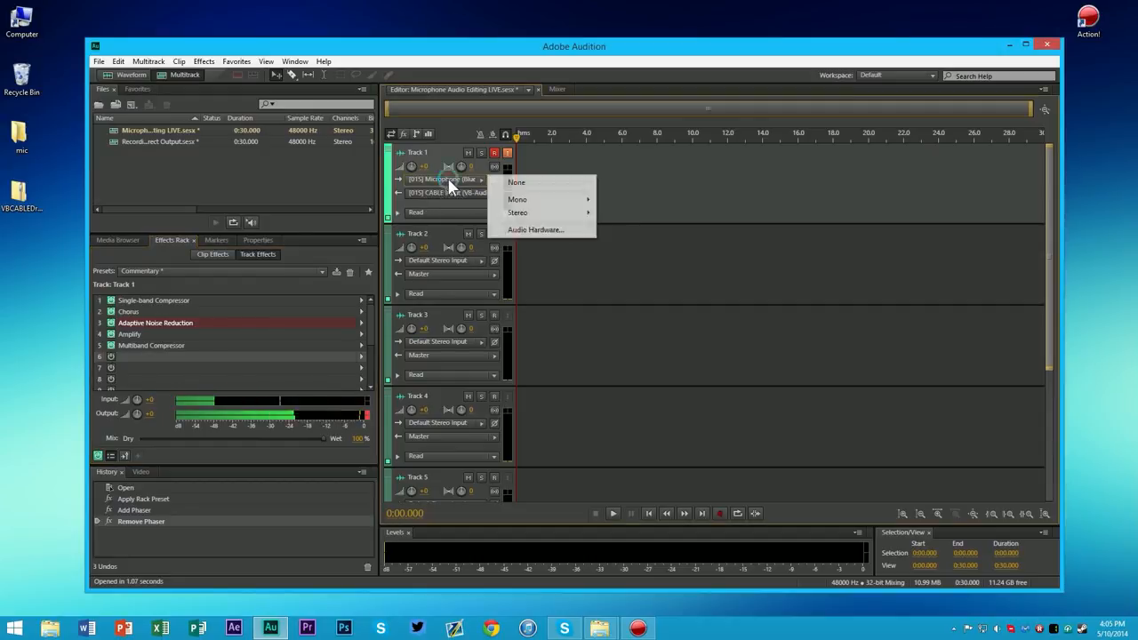
pyautogui.moveTo(526, 215)
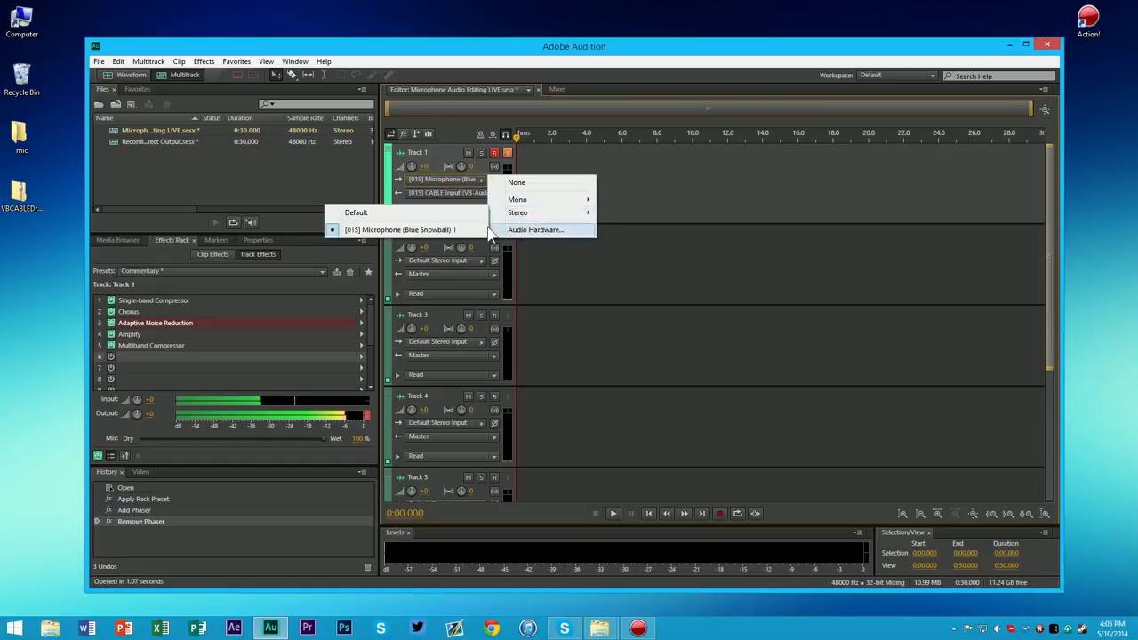
pyautogui.click(459, 195)
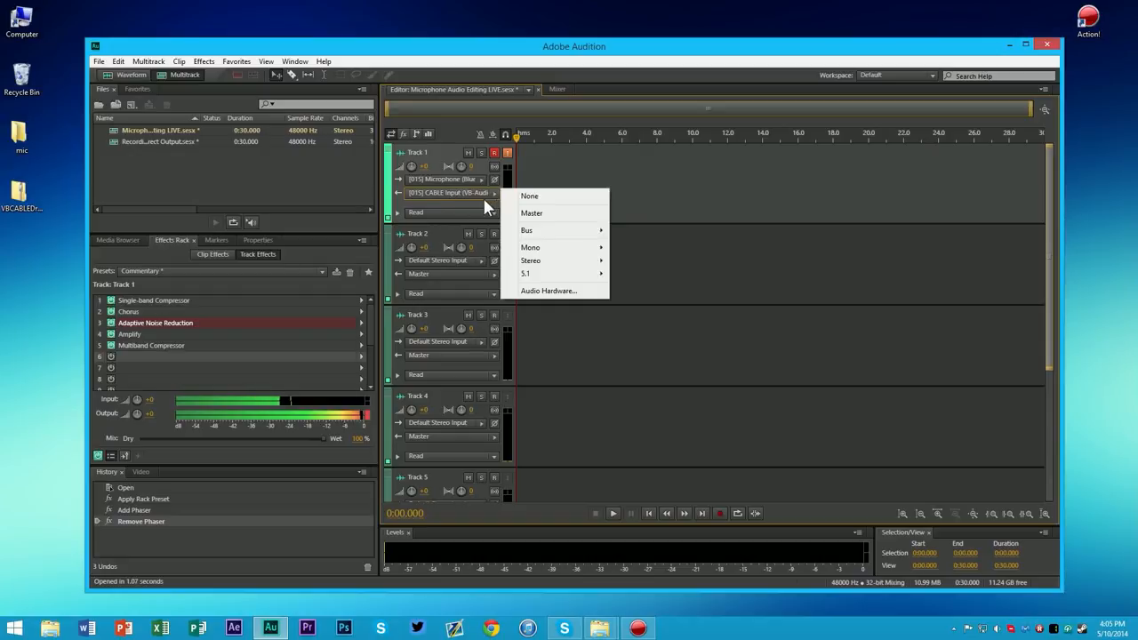
pyautogui.click(483, 197)
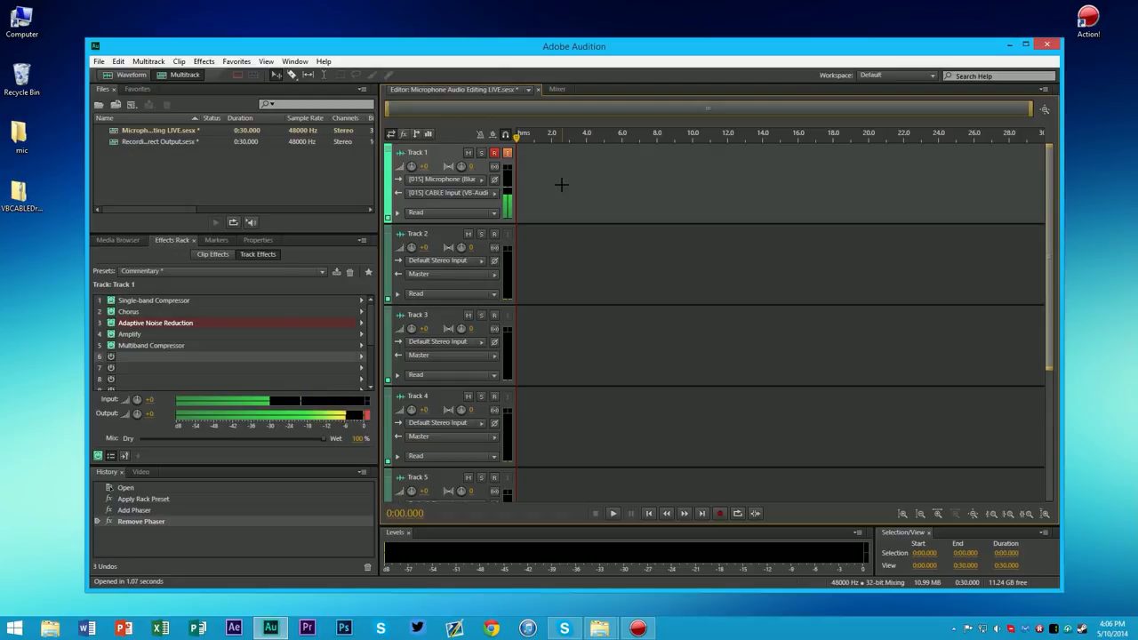
# - Save the session to the Desktop as Microphone Audio Editing LIVE.sesx in Audition Session format, including markers and other metadata
pyautogui.click(98, 63)
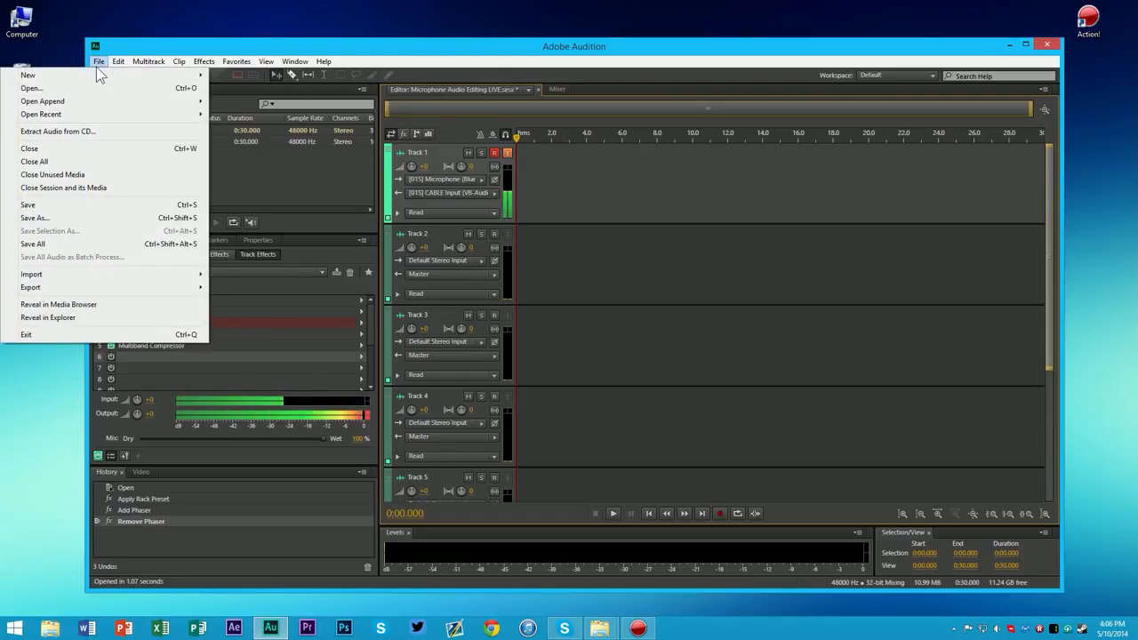
pyautogui.click(65, 218)
pyautogui.moveTo(562, 265); pyautogui.dragTo(779, 281)
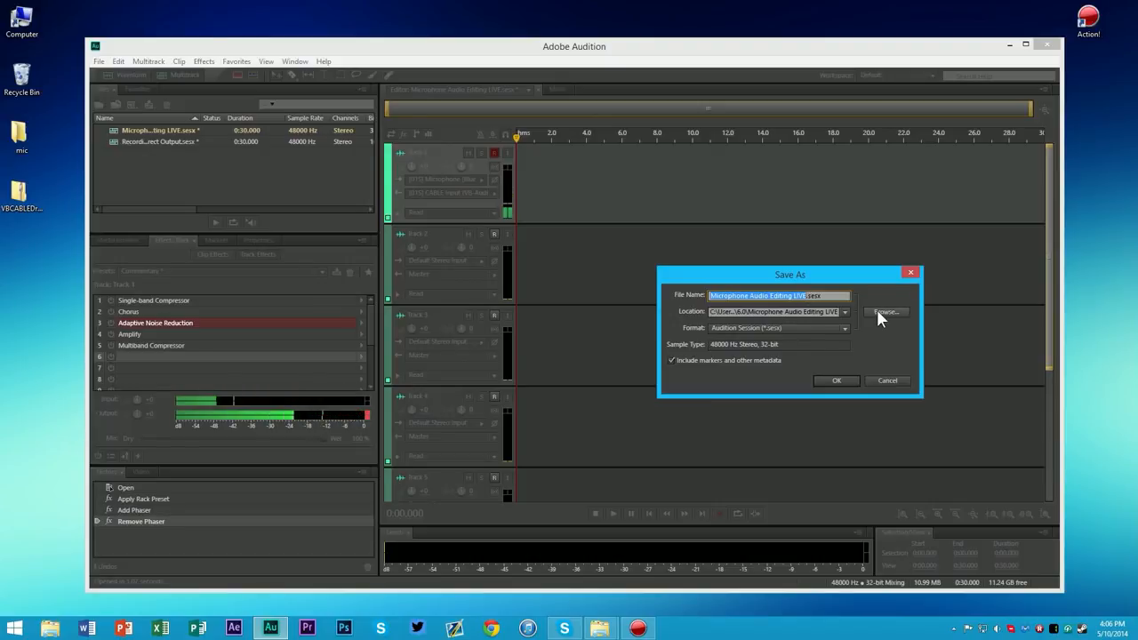
pyautogui.click(843, 311)
pyautogui.click(842, 311)
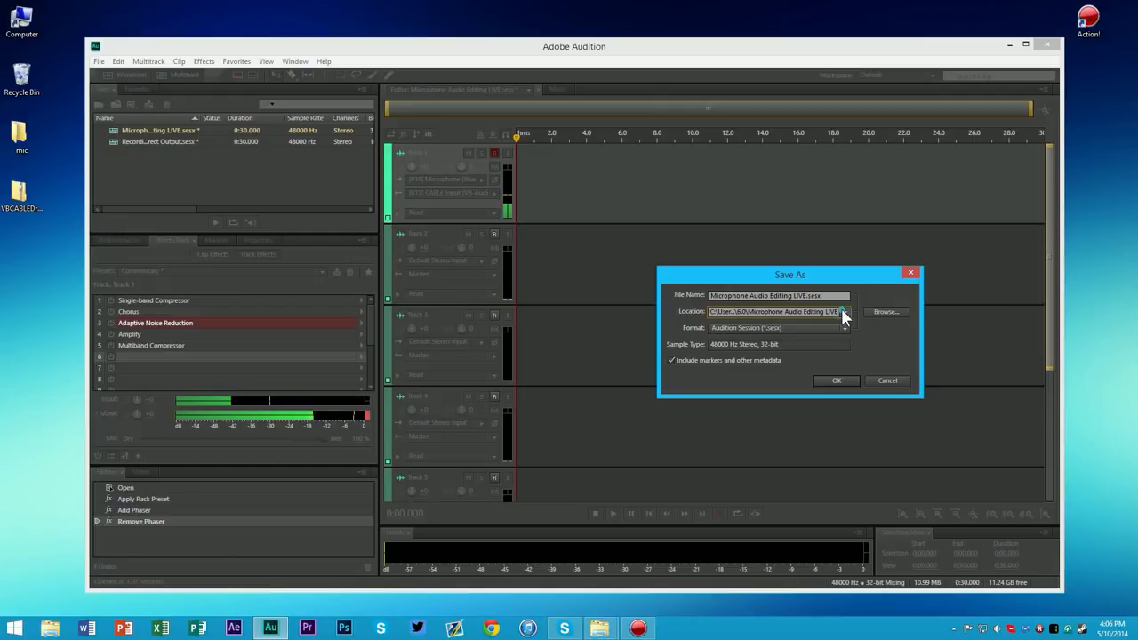
pyautogui.click(871, 311)
pyautogui.moveTo(183, 216); pyautogui.dragTo(175, 153)
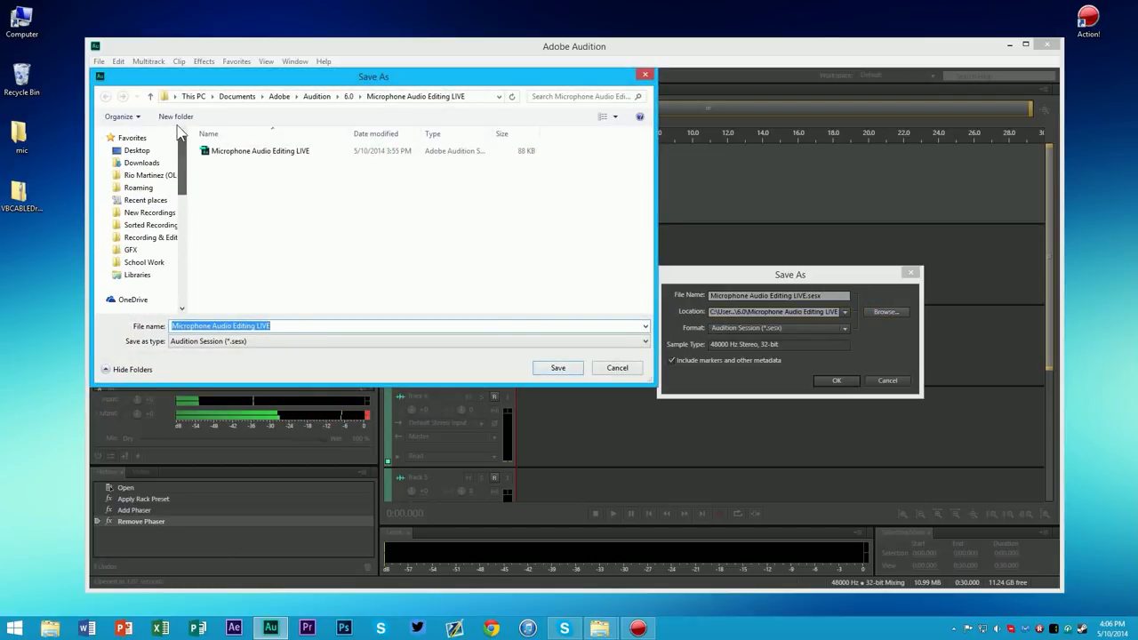
pyautogui.click(151, 153)
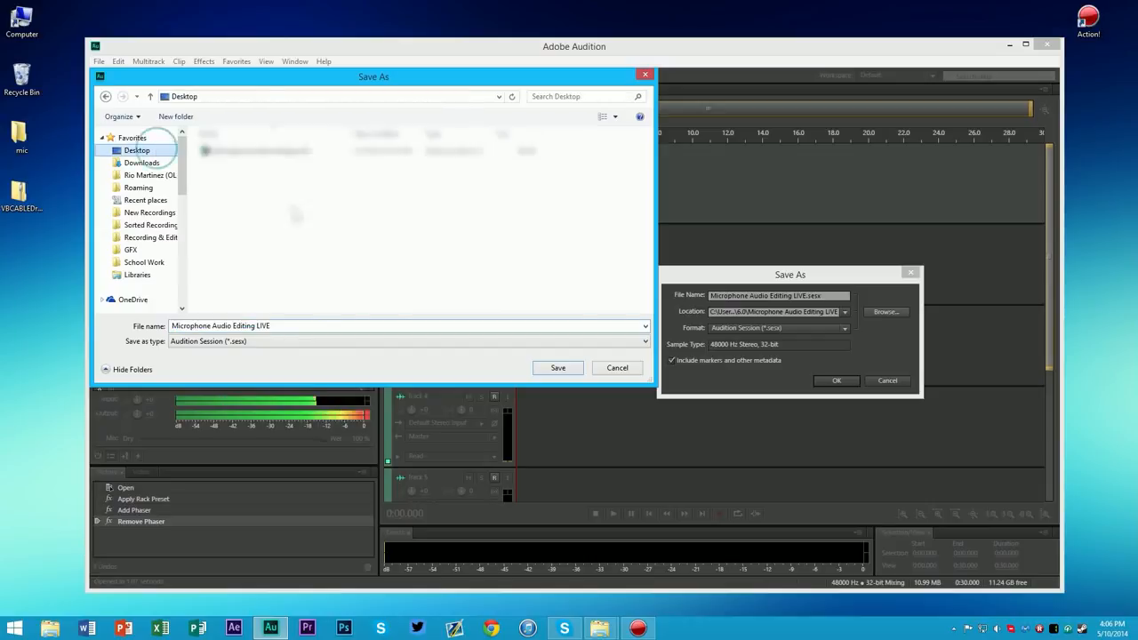
pyautogui.click(558, 368)
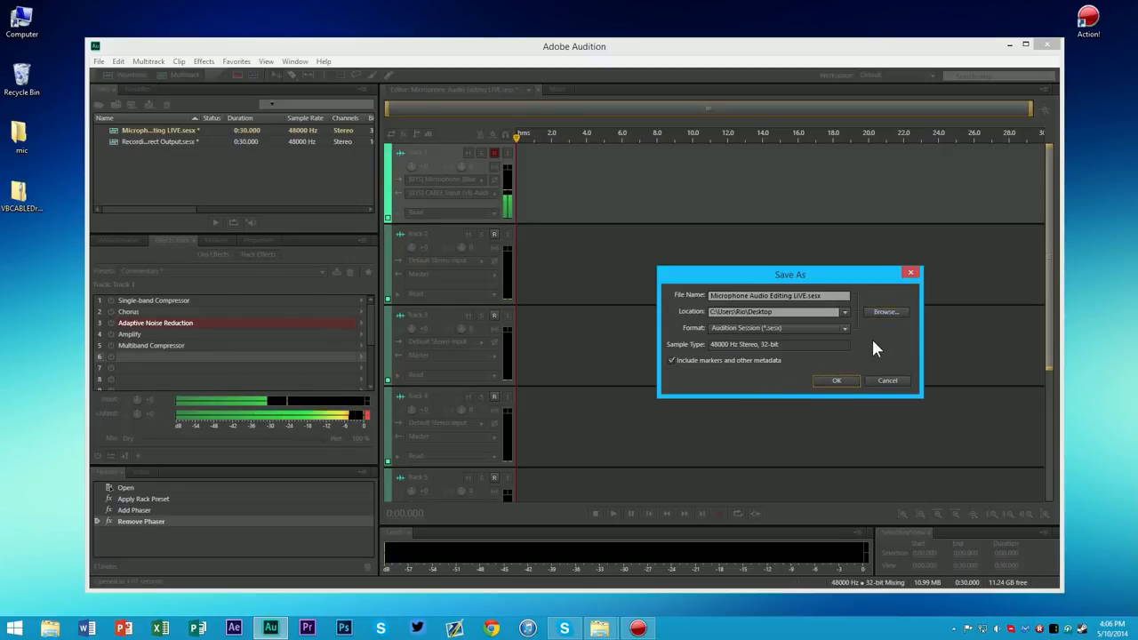
pyautogui.click(844, 330)
pyautogui.click(846, 336)
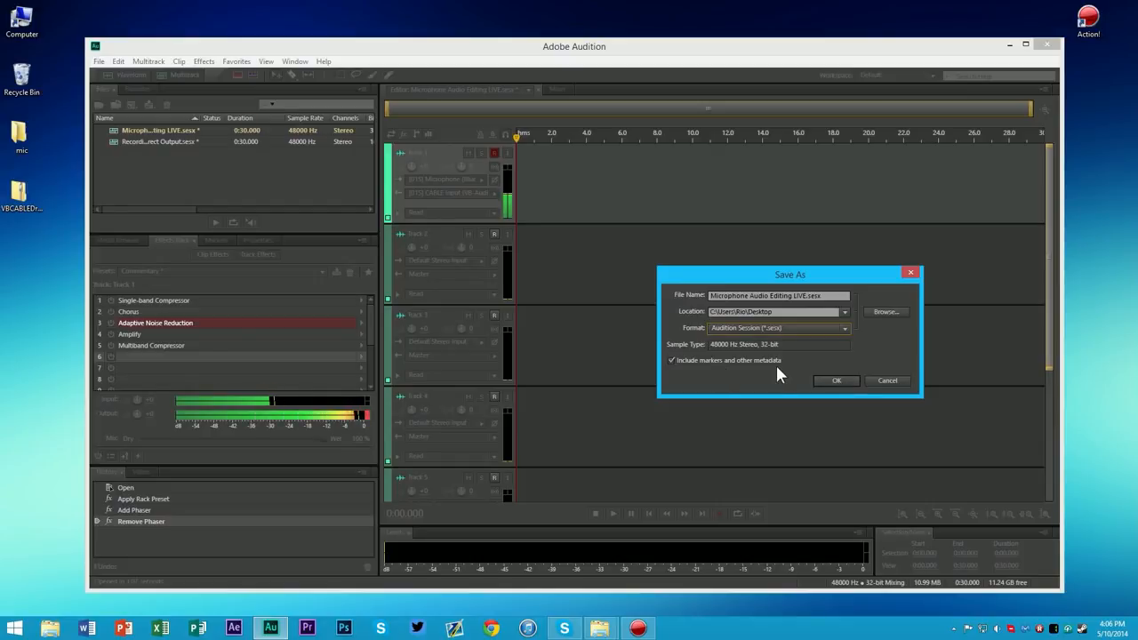
pyautogui.click(834, 381)
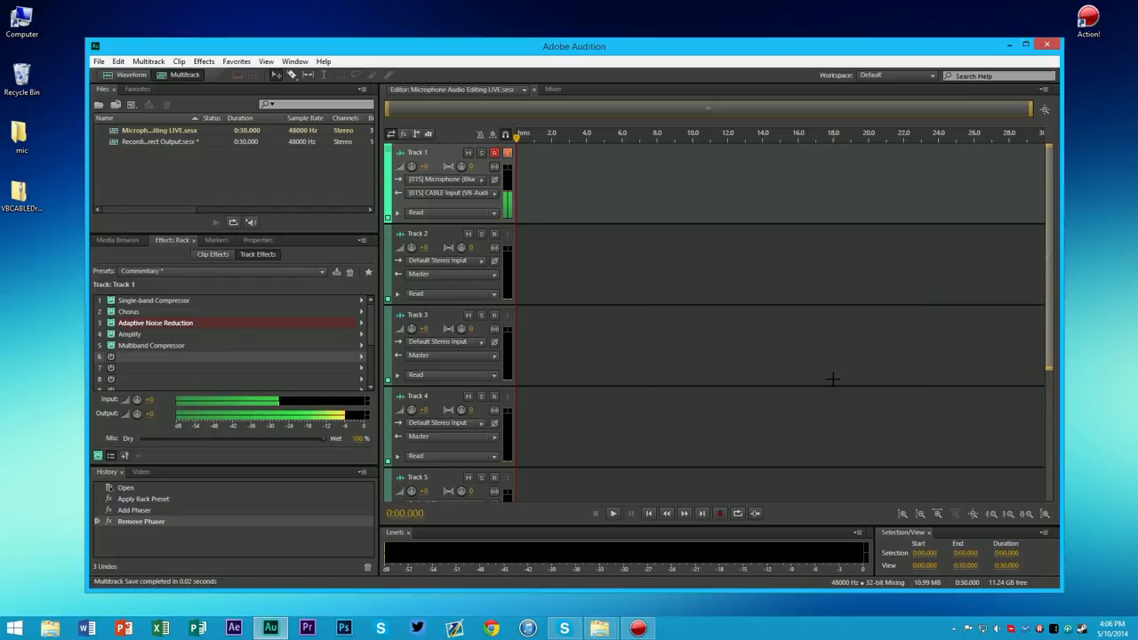
pyautogui.click(11, 260)
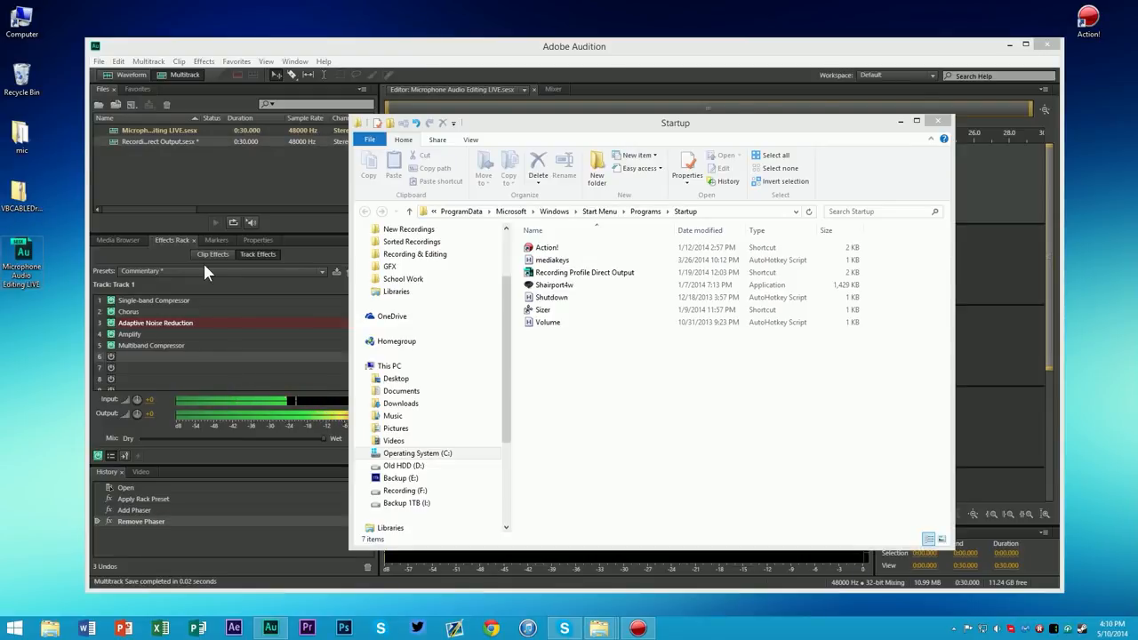
pyautogui.moveTo(27, 284); pyautogui.dragTo(1, 237)
pyautogui.click(56, 222)
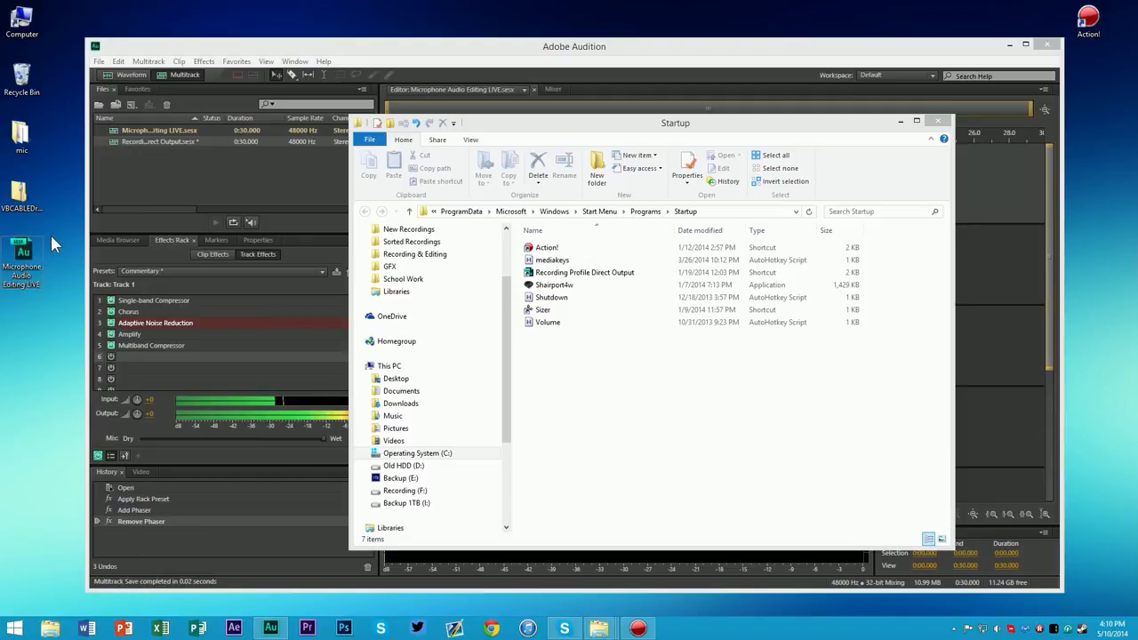
pyautogui.moveTo(47, 306); pyautogui.dragTo(2, 247)
pyautogui.click(54, 278)
pyautogui.moveTo(50, 299); pyautogui.dragTo(3, 242)
pyautogui.click(62, 260)
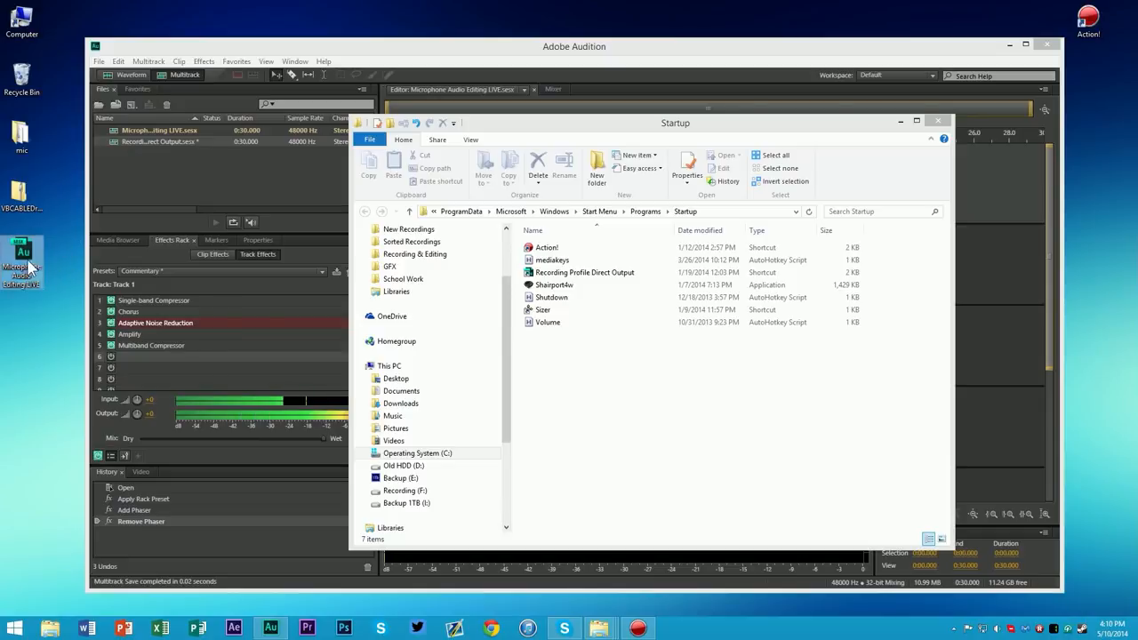
# - Copy the Microphone Audio Editing LIVE session file from the desktop
pyautogui.moveTo(20, 259)
pyautogui.mouseDown()
pyautogui.moveTo(73, 182)
pyautogui.moveTo(25, 257)
pyautogui.mouseUp()
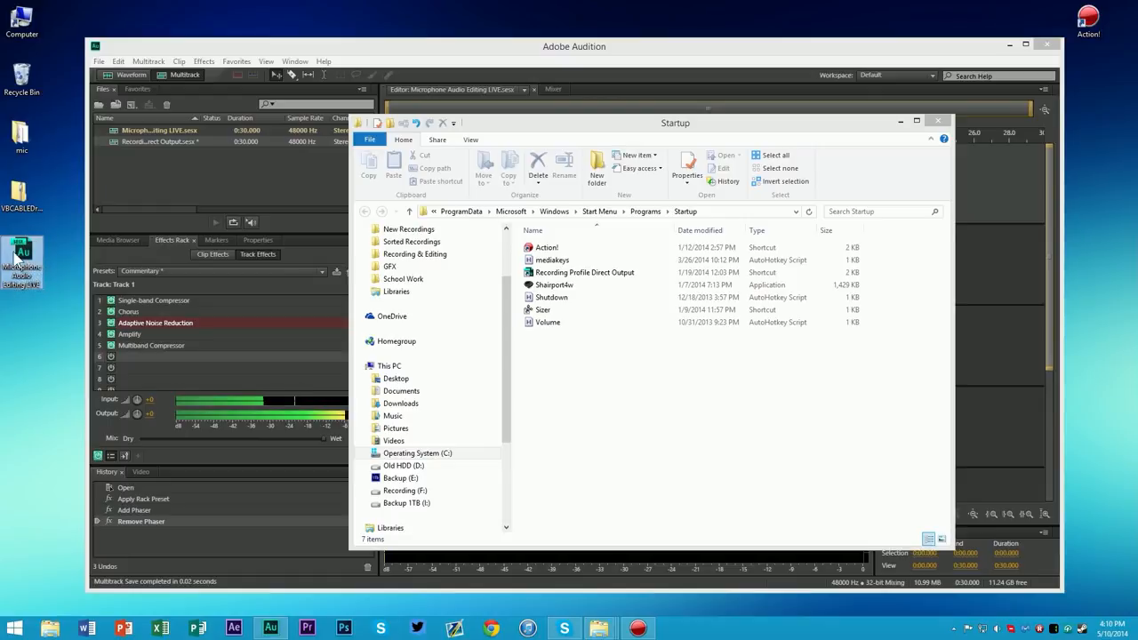
pyautogui.rightClick(25, 256)
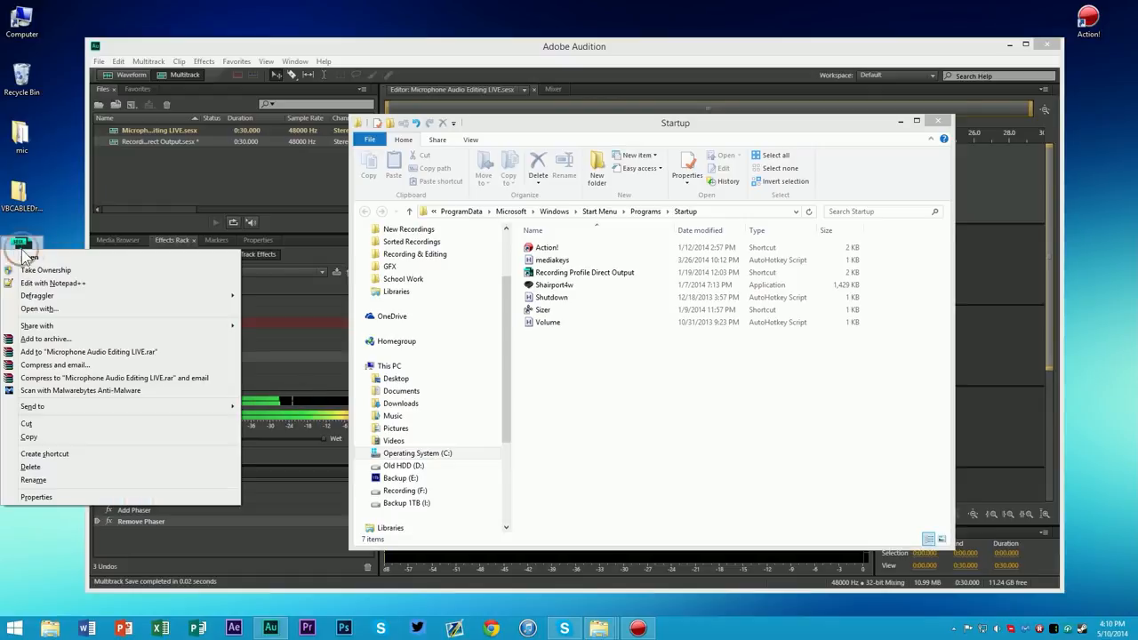
pyautogui.click(39, 438)
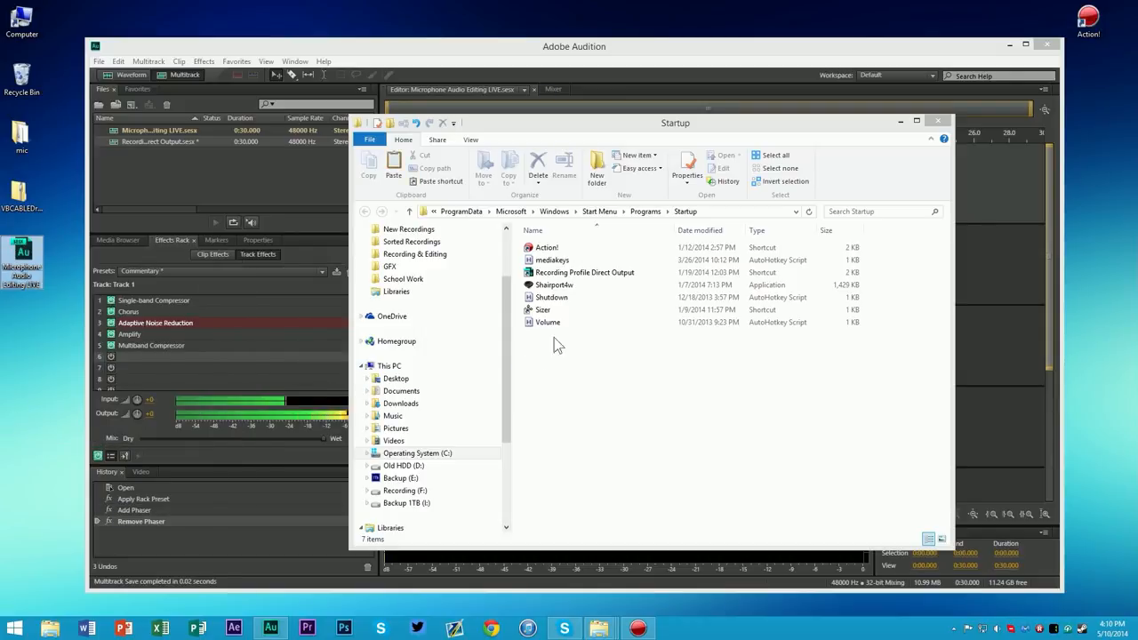
# - Examine the full path of the Windows Startup folder and the items it contains
pyautogui.click(609, 347)
pyautogui.click(715, 214)
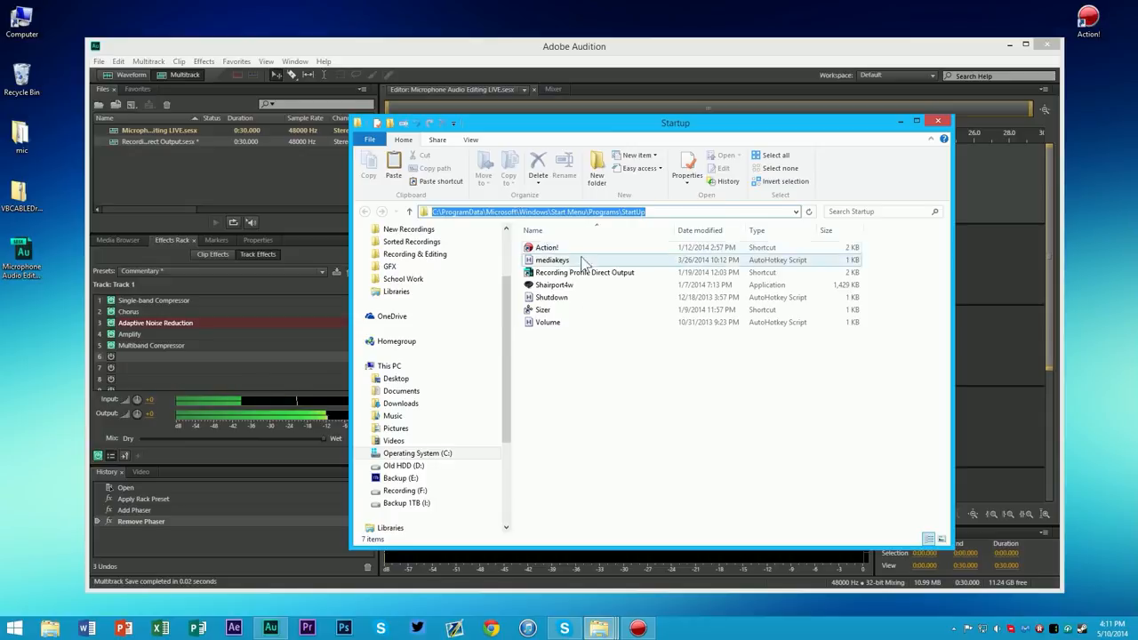
pyautogui.press('Escape')
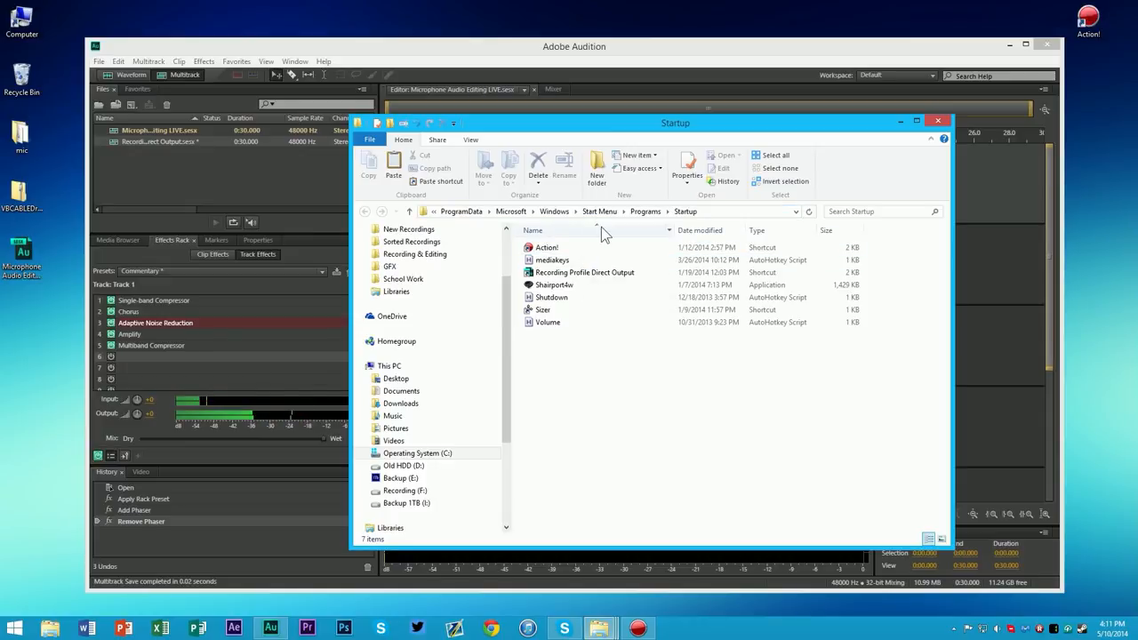
pyautogui.moveTo(657, 422); pyautogui.dragTo(511, 320)
pyautogui.moveTo(559, 247); pyautogui.dragTo(568, 398)
# - Paste a shortcut to the copied session from the Startup folder, accepting its placement on the desktop instead
pyautogui.rightClick(591, 356)
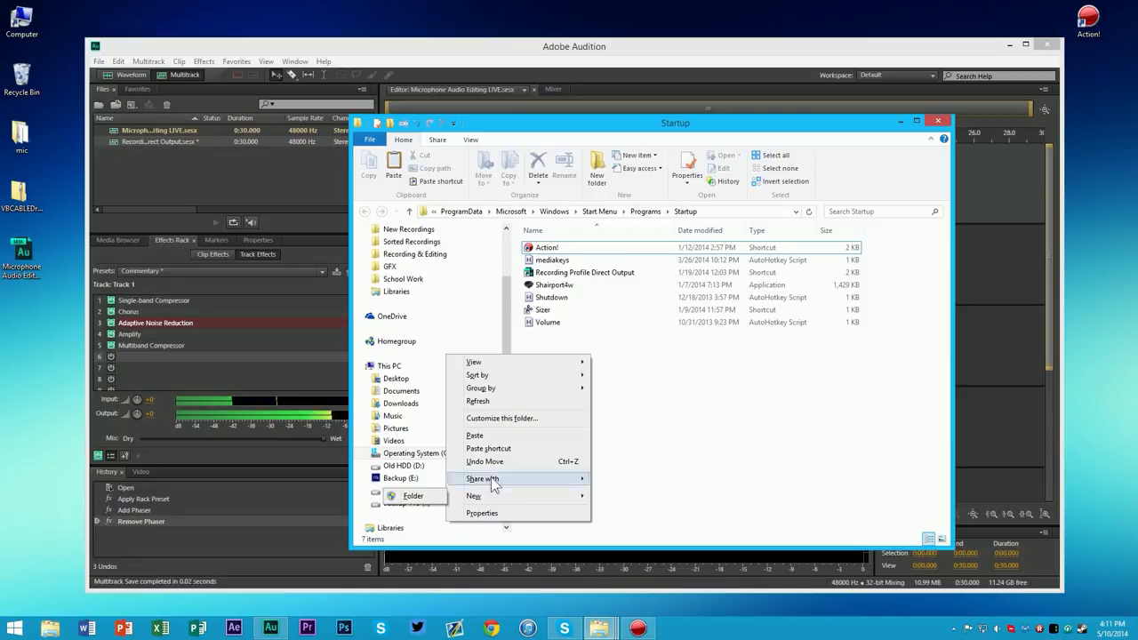
pyautogui.click(491, 449)
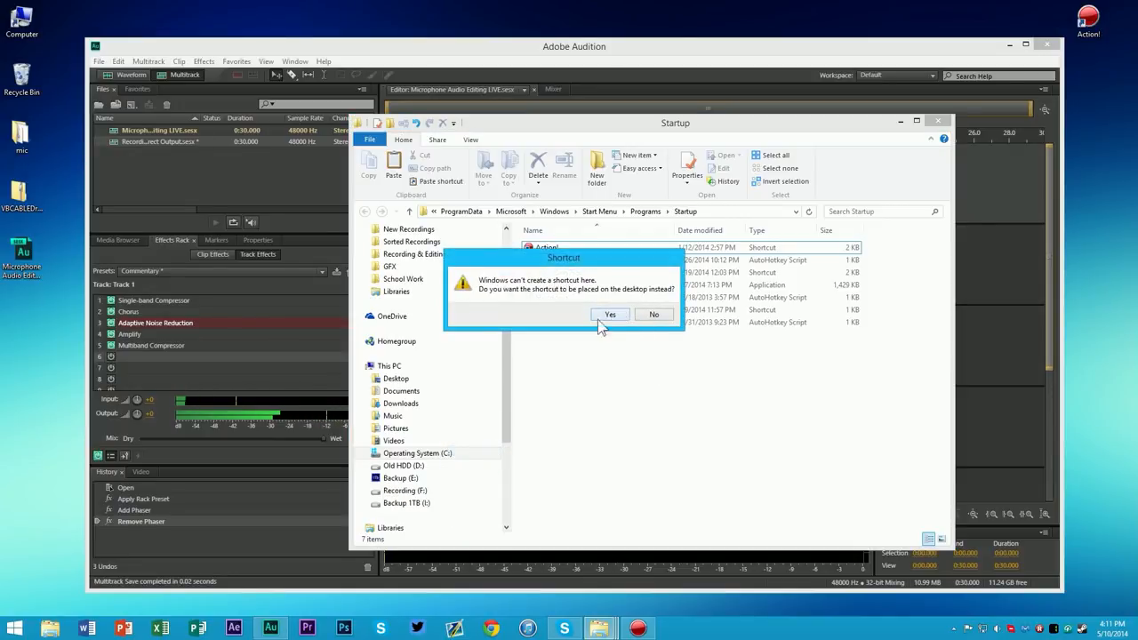
pyautogui.moveTo(533, 264); pyautogui.dragTo(656, 264)
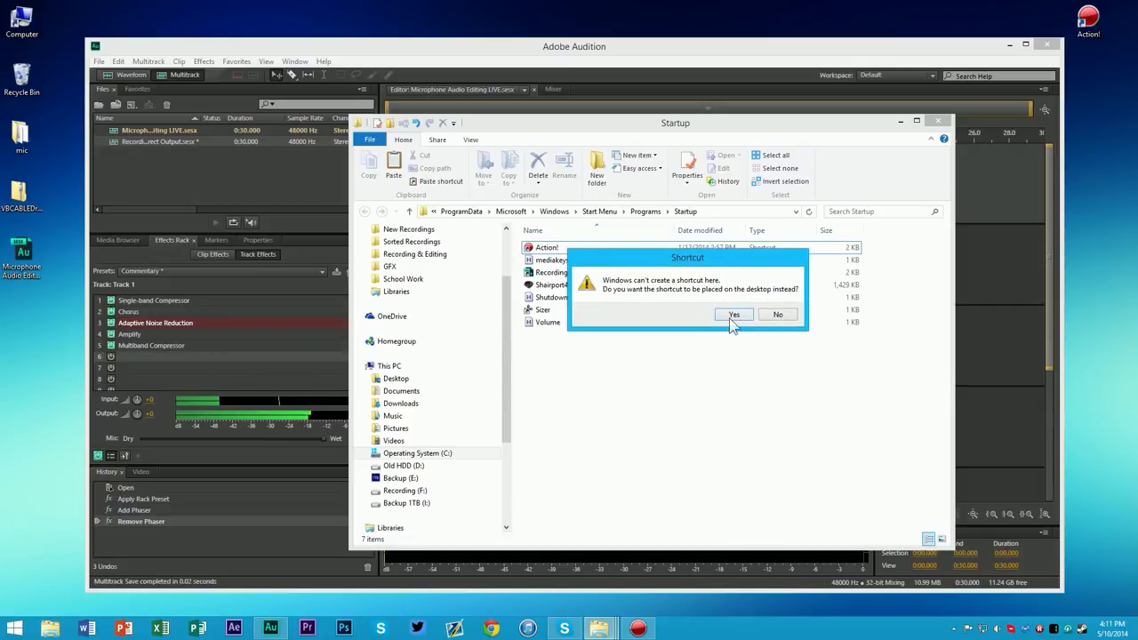
pyautogui.click(735, 313)
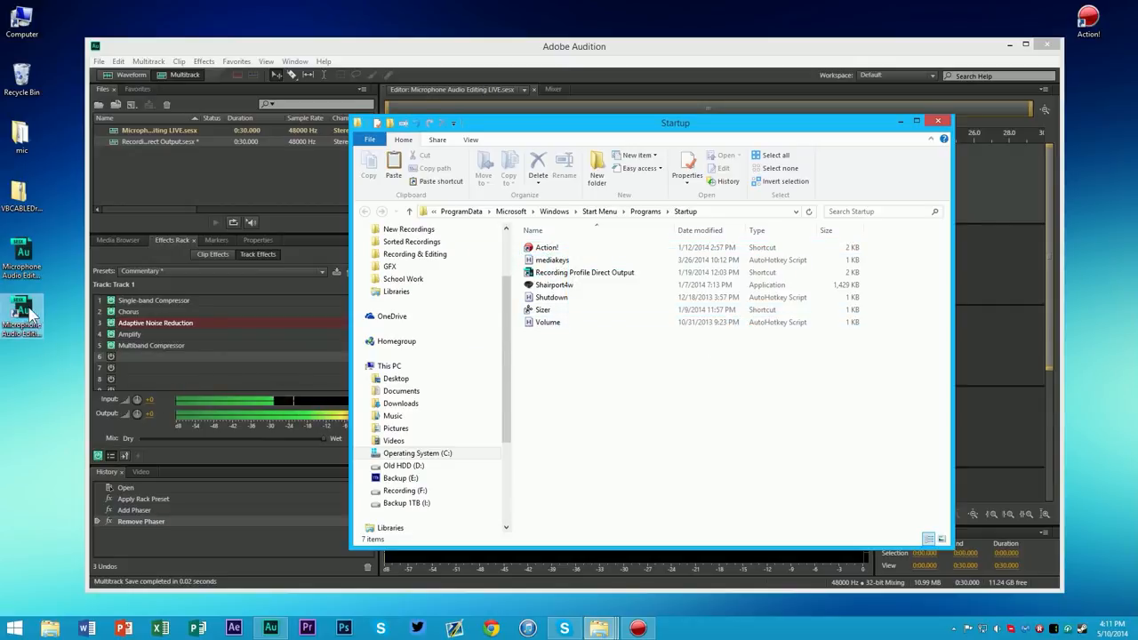
# - Move the session shortcut from the desktop into the Startup folder with administrator permission and rename it Microphone Audio Editing LIVE
pyautogui.moveTo(44, 314); pyautogui.dragTo(680, 380)
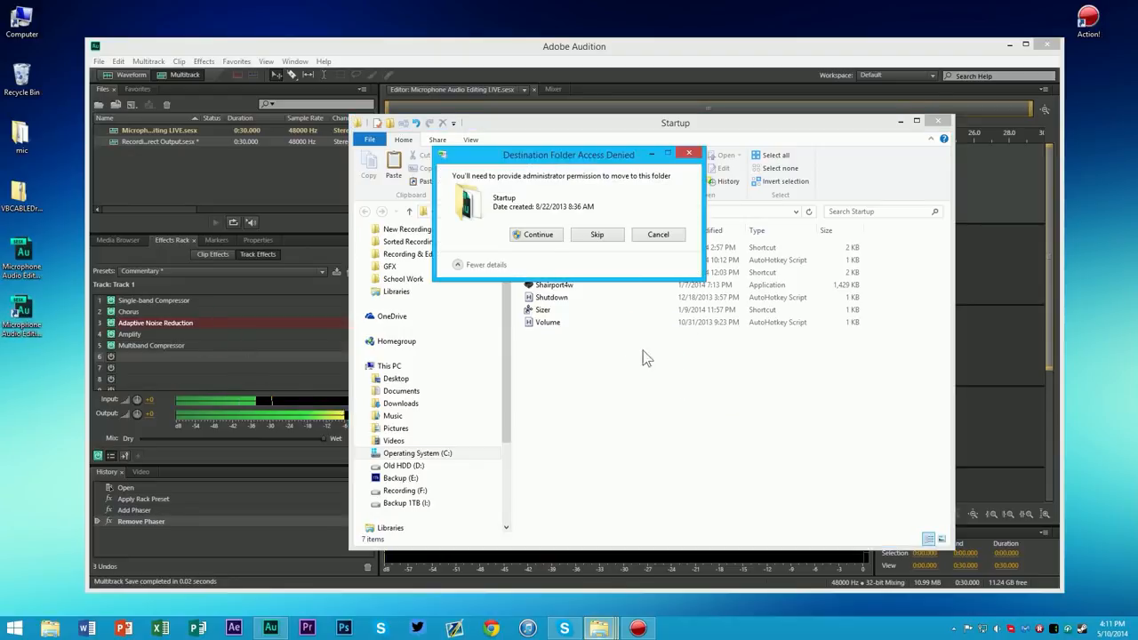
pyautogui.click(538, 236)
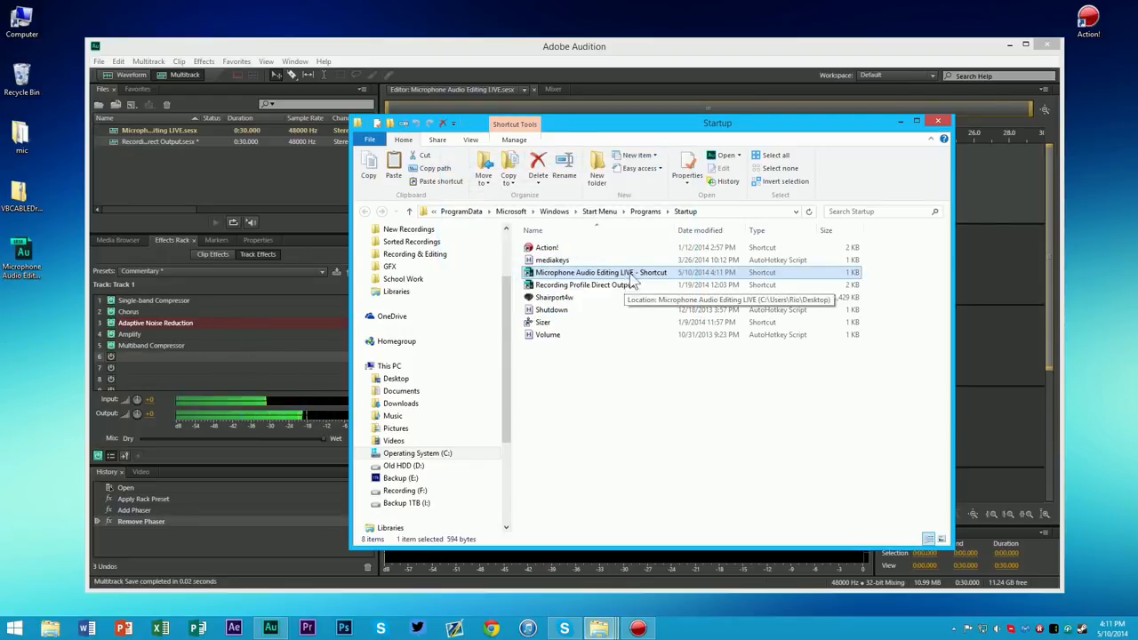
pyautogui.click(655, 273)
pyautogui.doubleClick(656, 273)
pyautogui.press('BackSpace')
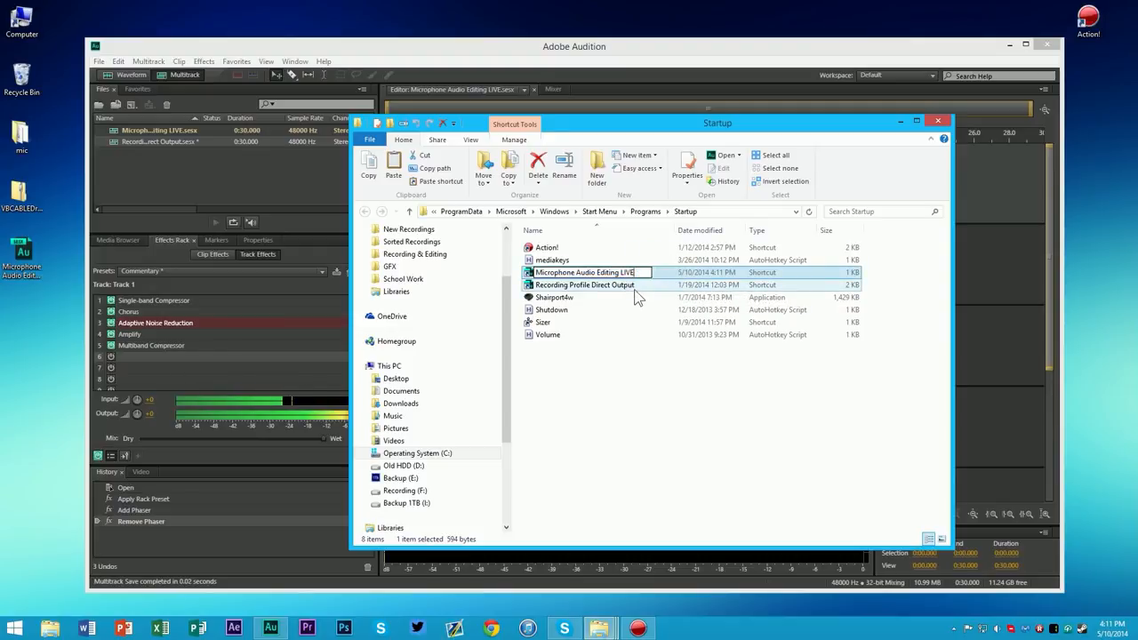
pyautogui.press('Return')
pyautogui.click(556, 361)
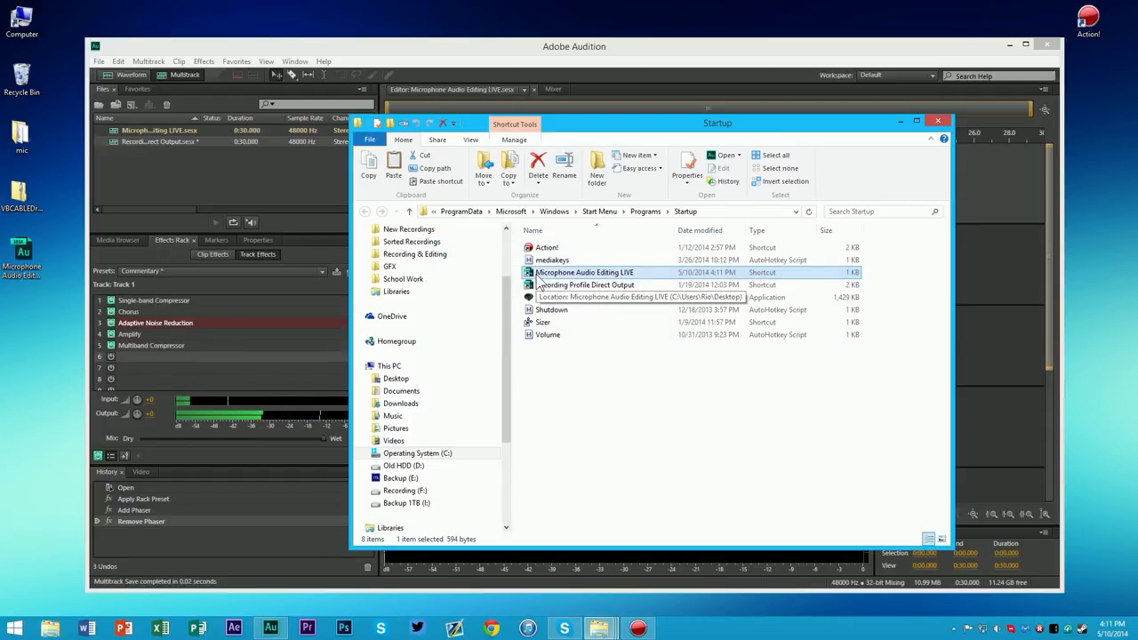
pyautogui.moveTo(29, 317); pyautogui.dragTo(74, 311)
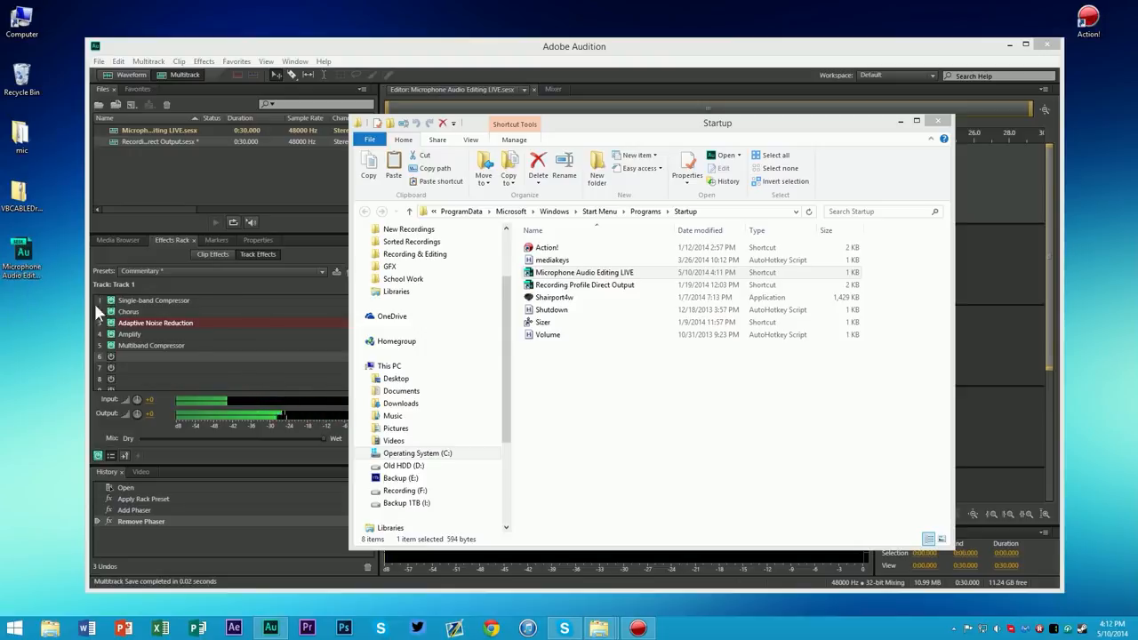
pyautogui.rightClick(589, 273)
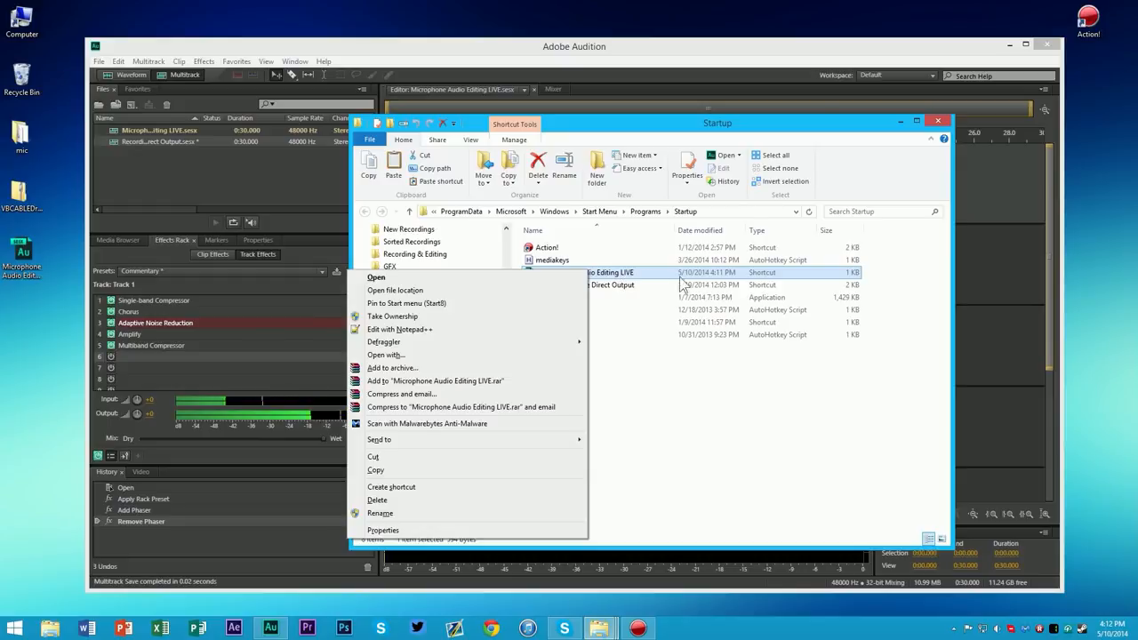
pyautogui.click(686, 409)
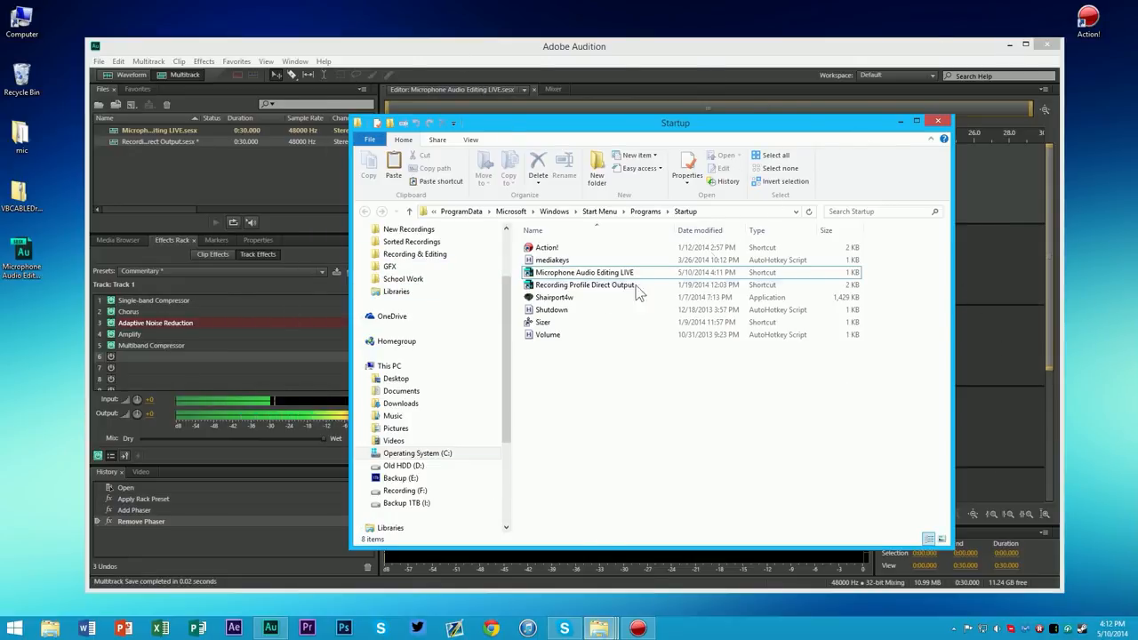
# - Set the Microphone Audio Editing LIVE shortcut in the Startup folder to run minimized and apply the change
pyautogui.click(584, 274)
pyautogui.rightClick(588, 279)
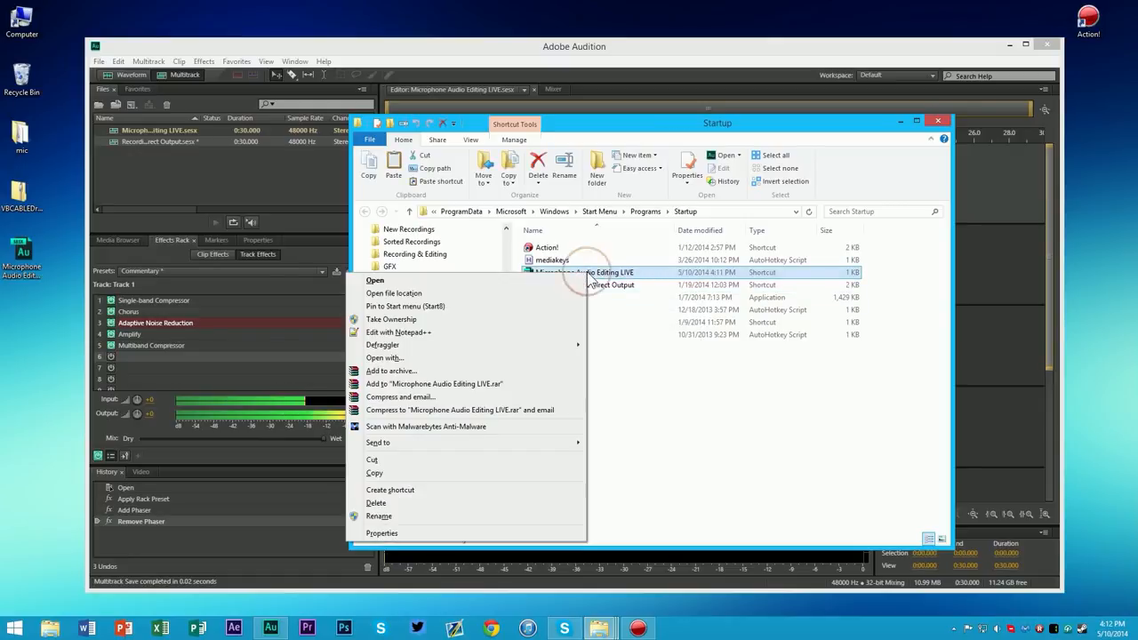
pyautogui.click(472, 533)
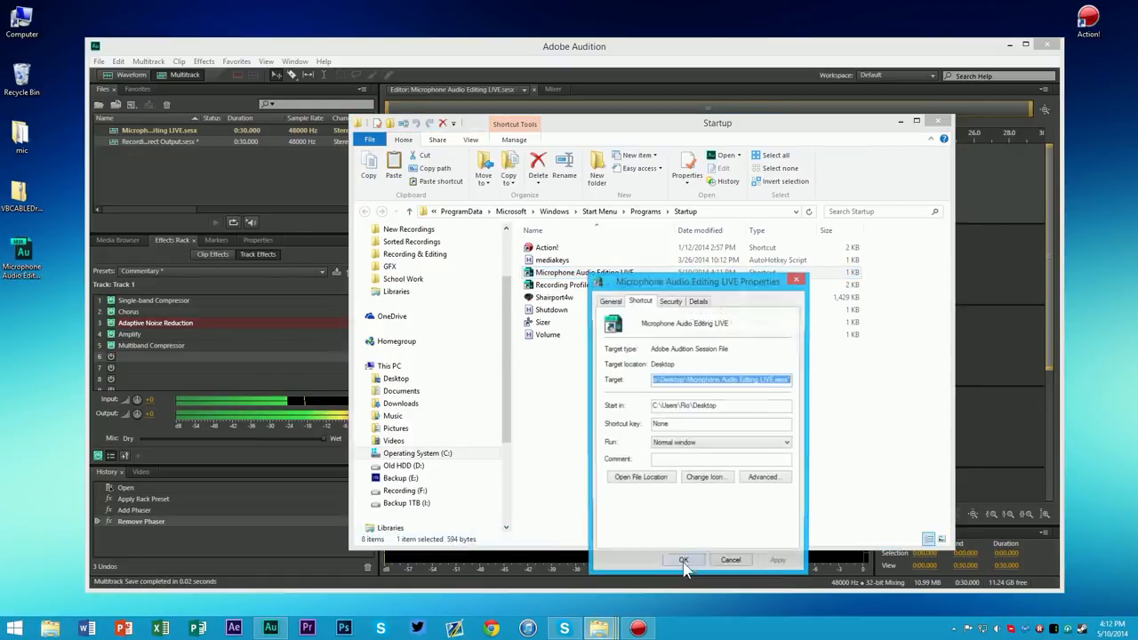
pyautogui.click(676, 443)
pyautogui.click(679, 459)
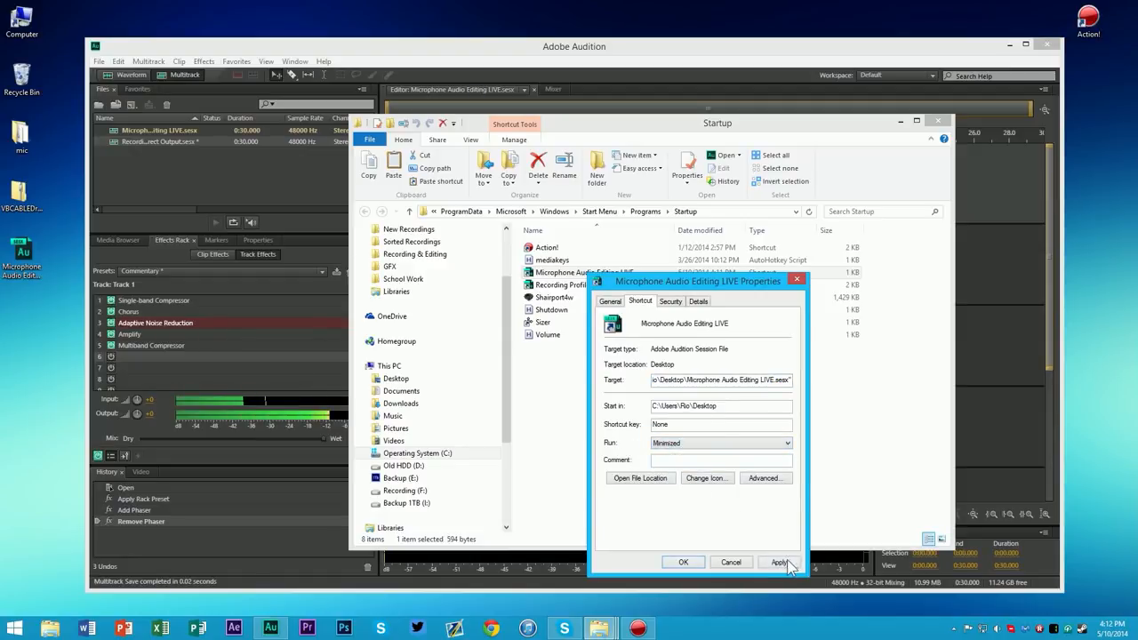
pyautogui.click(779, 562)
pyautogui.click(715, 446)
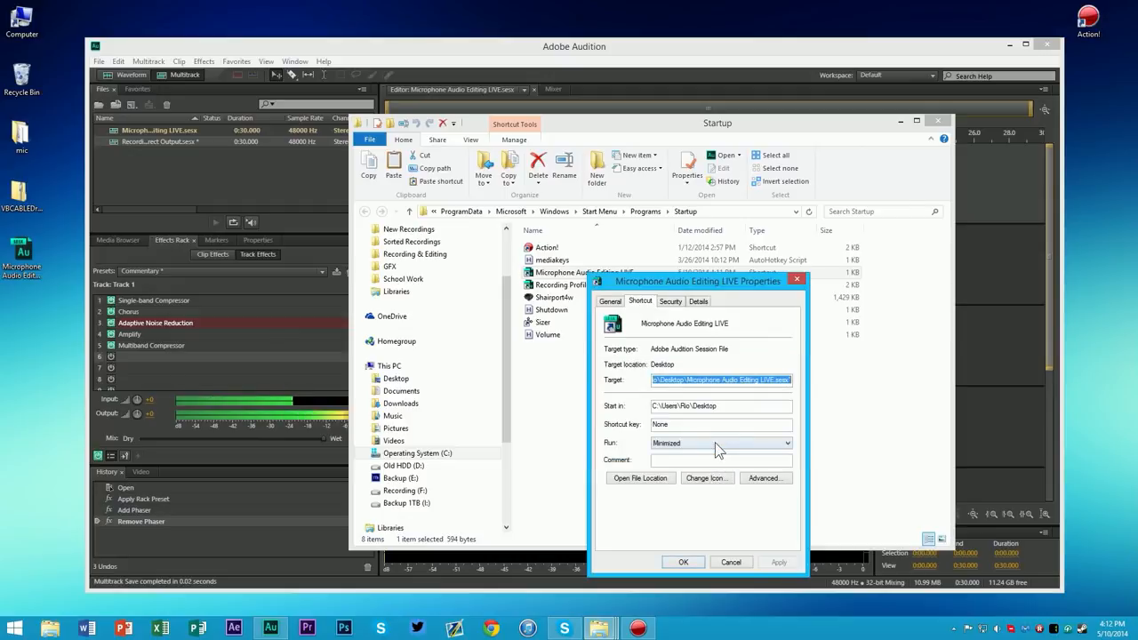
pyautogui.click(685, 562)
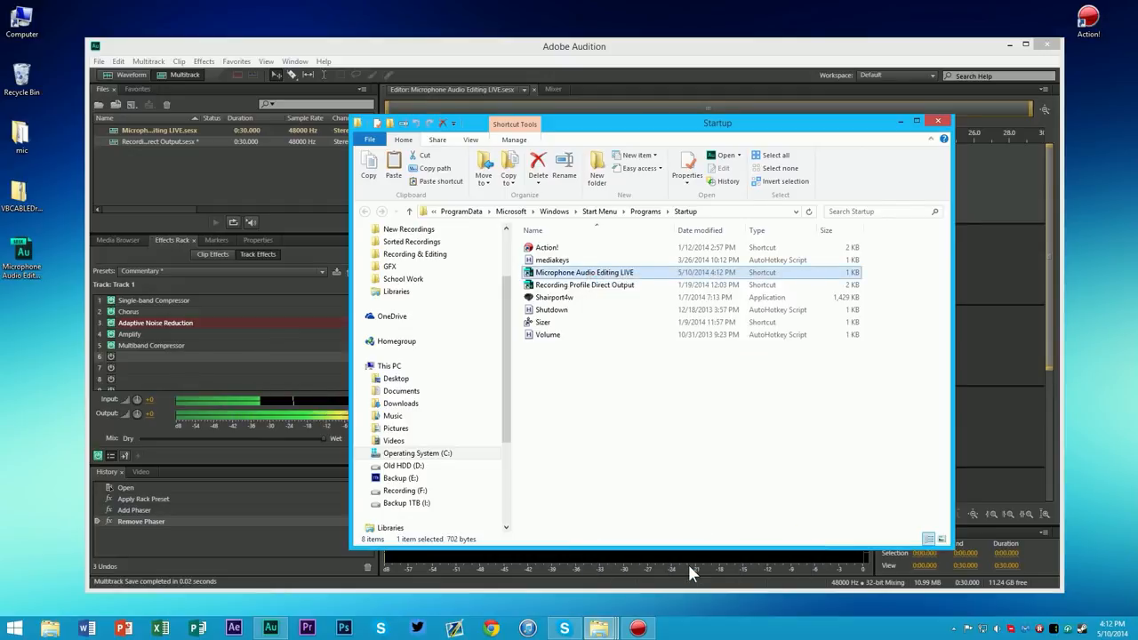
pyautogui.click(653, 451)
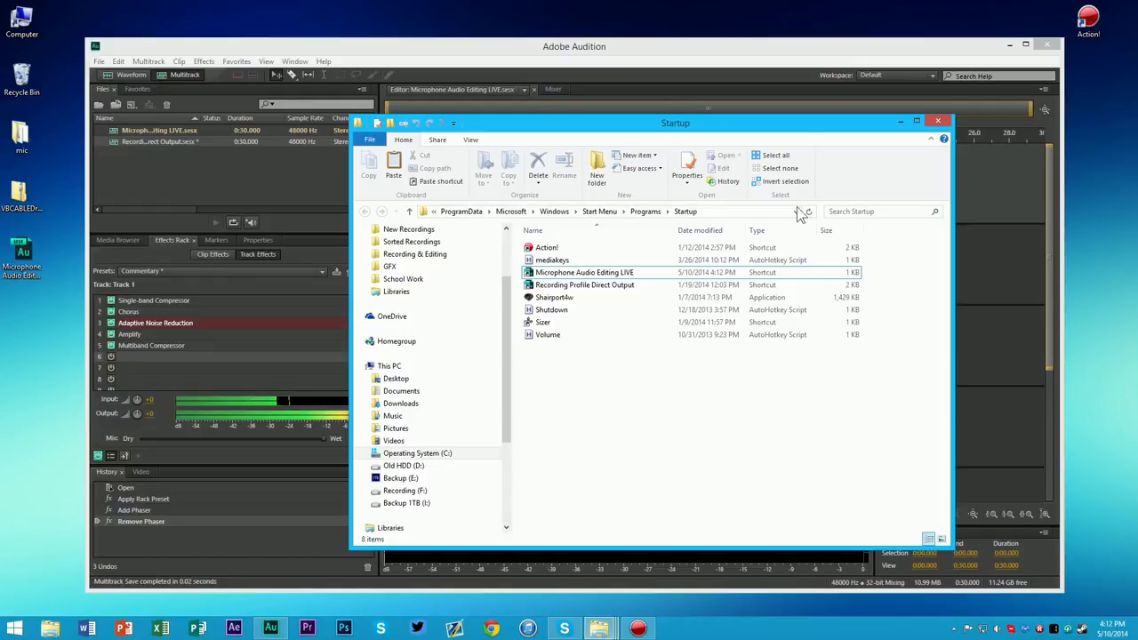
# - Look at Track 1's input and output assignments in the Audition session behind the Startup folder window
pyautogui.moveTo(787, 125); pyautogui.dragTo(738, 417)
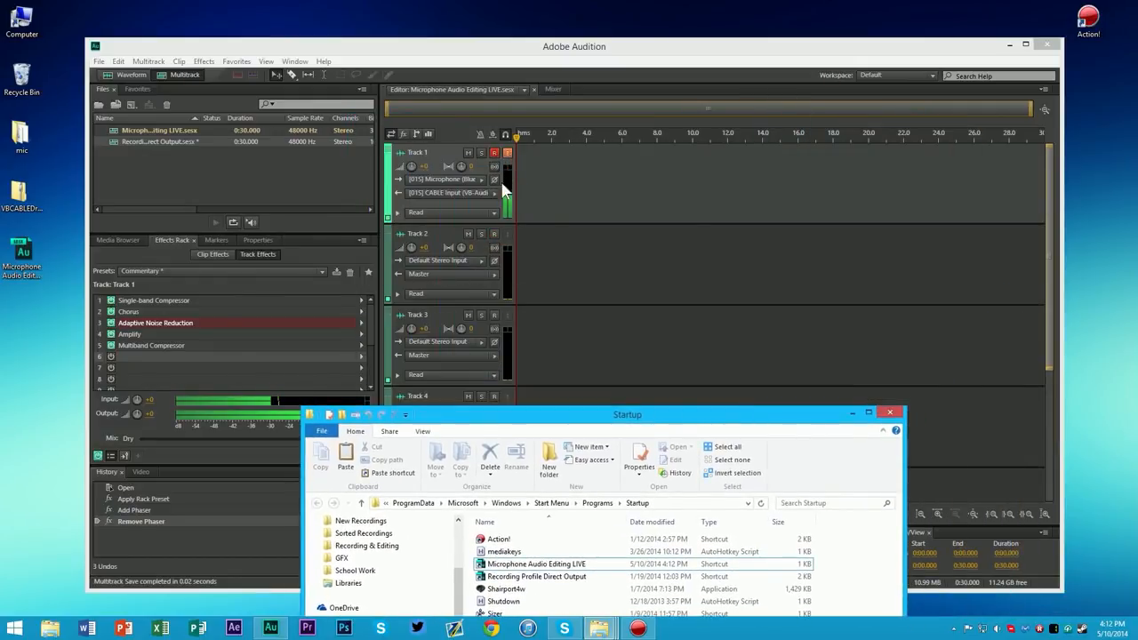
pyautogui.moveTo(518, 424); pyautogui.dragTo(572, 144)
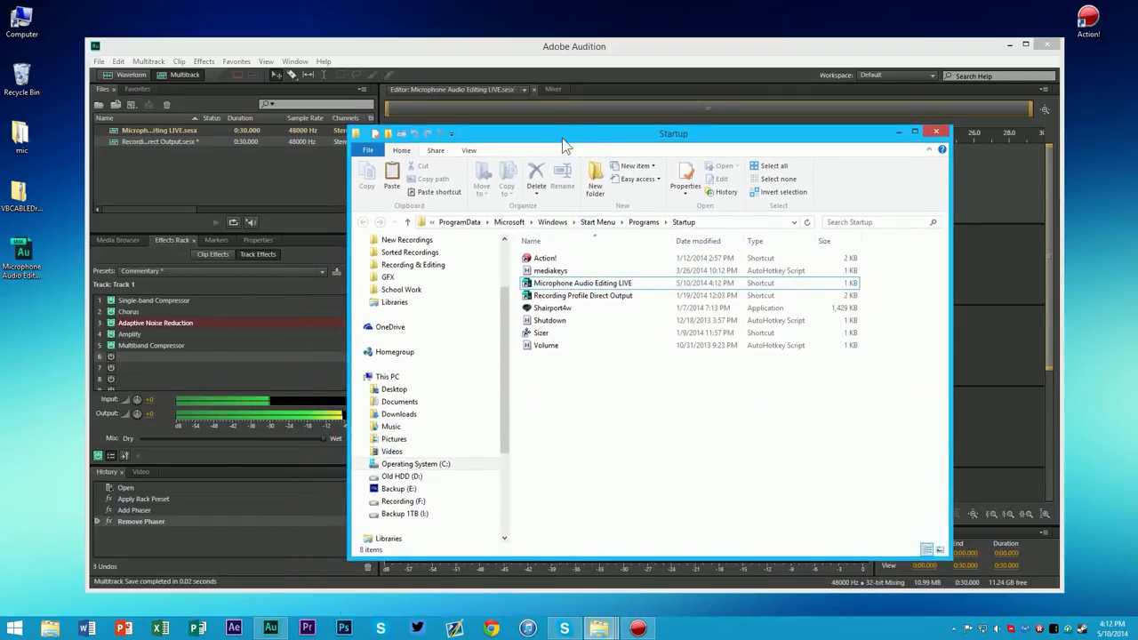
pyautogui.moveTo(565, 142); pyautogui.dragTo(554, 373)
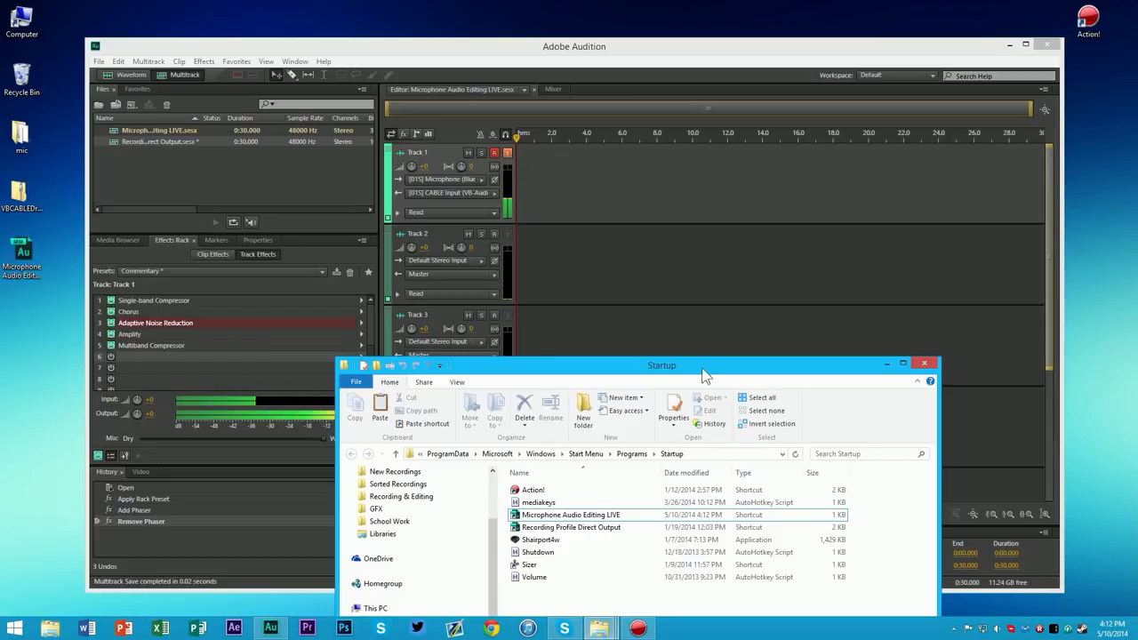
pyautogui.moveTo(691, 378); pyautogui.dragTo(716, 106)
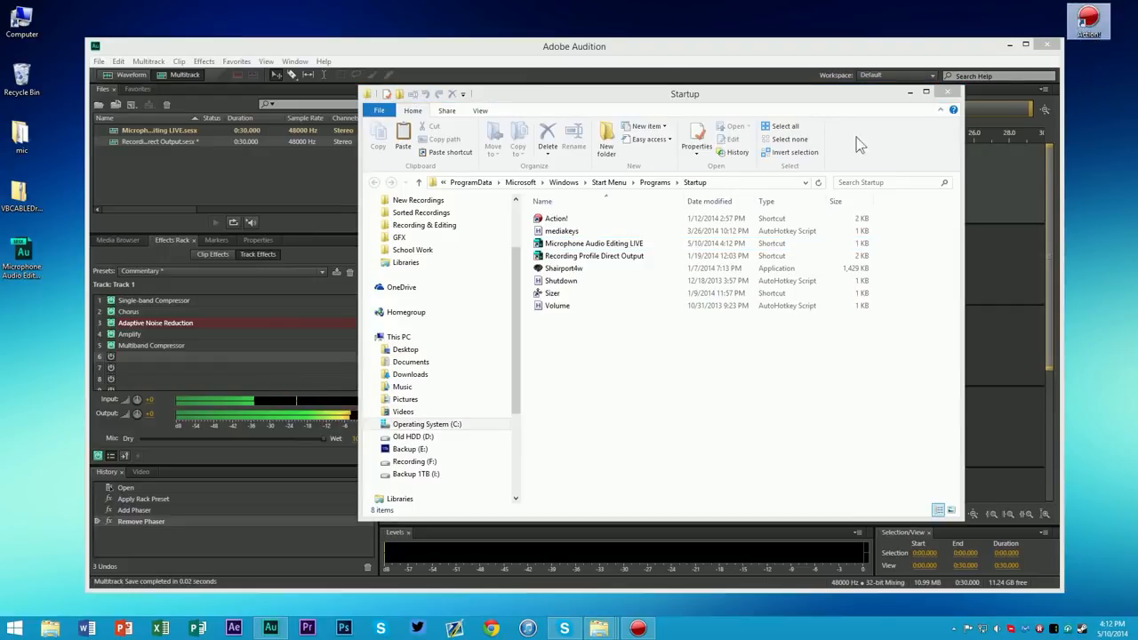
pyautogui.moveTo(597, 96); pyautogui.dragTo(601, 334)
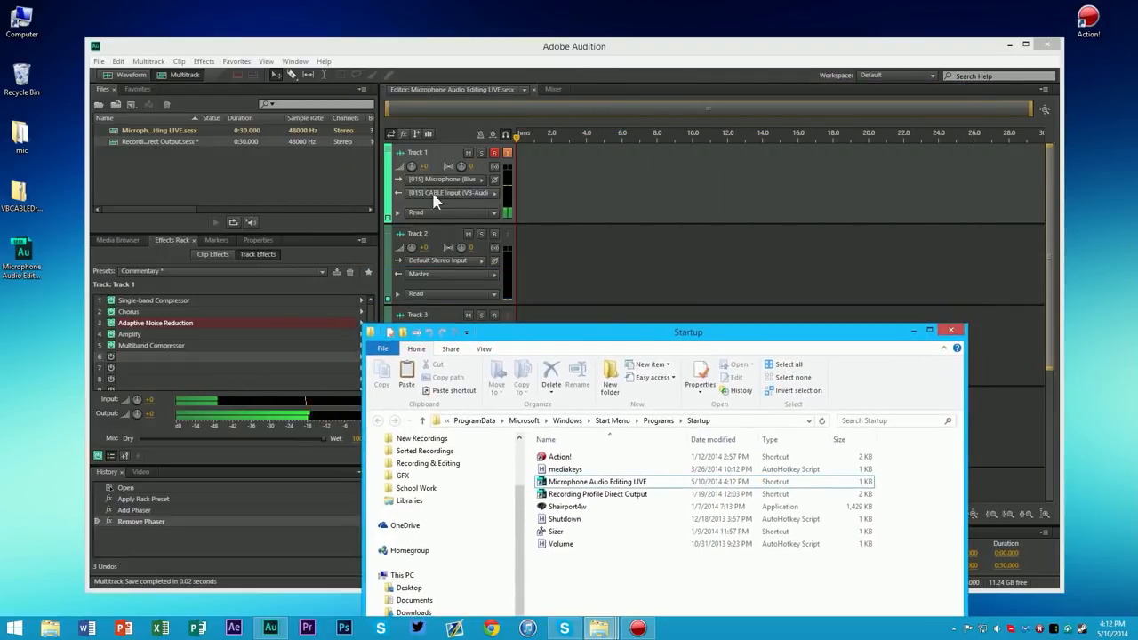
pyautogui.moveTo(629, 342); pyautogui.dragTo(572, 119)
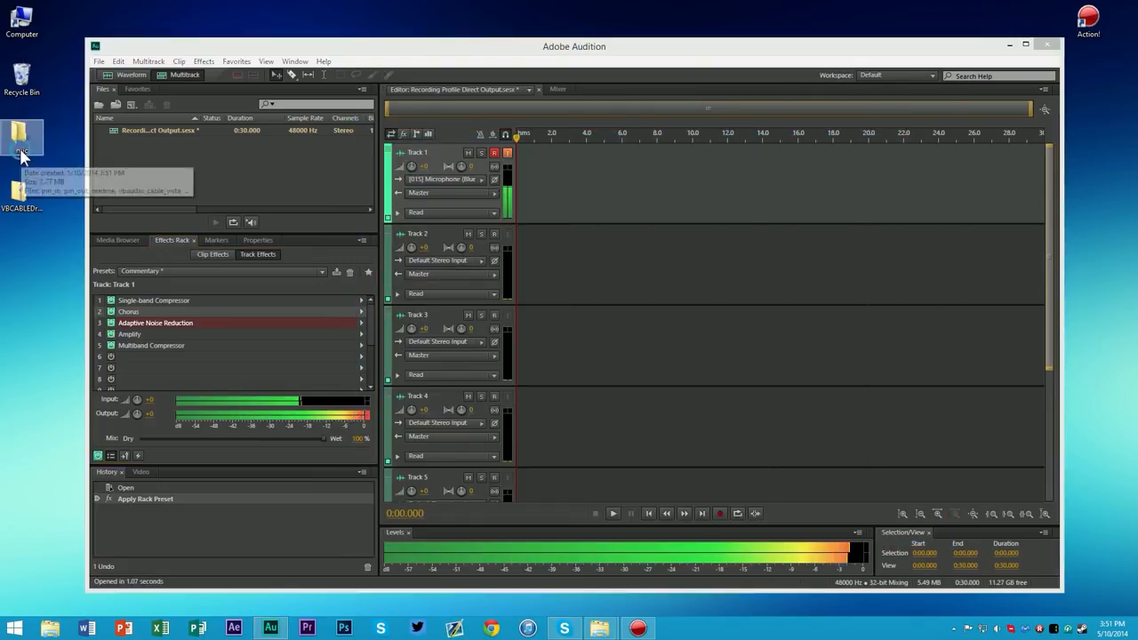
# - Open the mic folder on the desktop and locate the VBCABLE_Setup and VBCABLE_Setup_x64 installers among the driver files
pyautogui.doubleClick(18, 133)
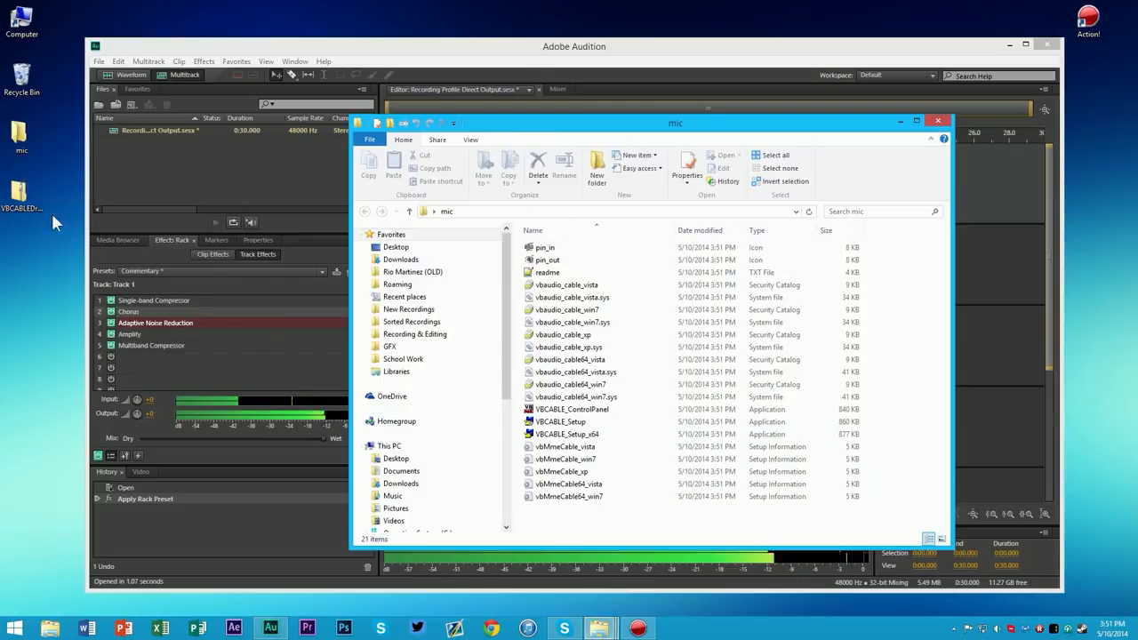
pyautogui.click(26, 197)
pyautogui.moveTo(600, 505); pyautogui.dragTo(597, 182)
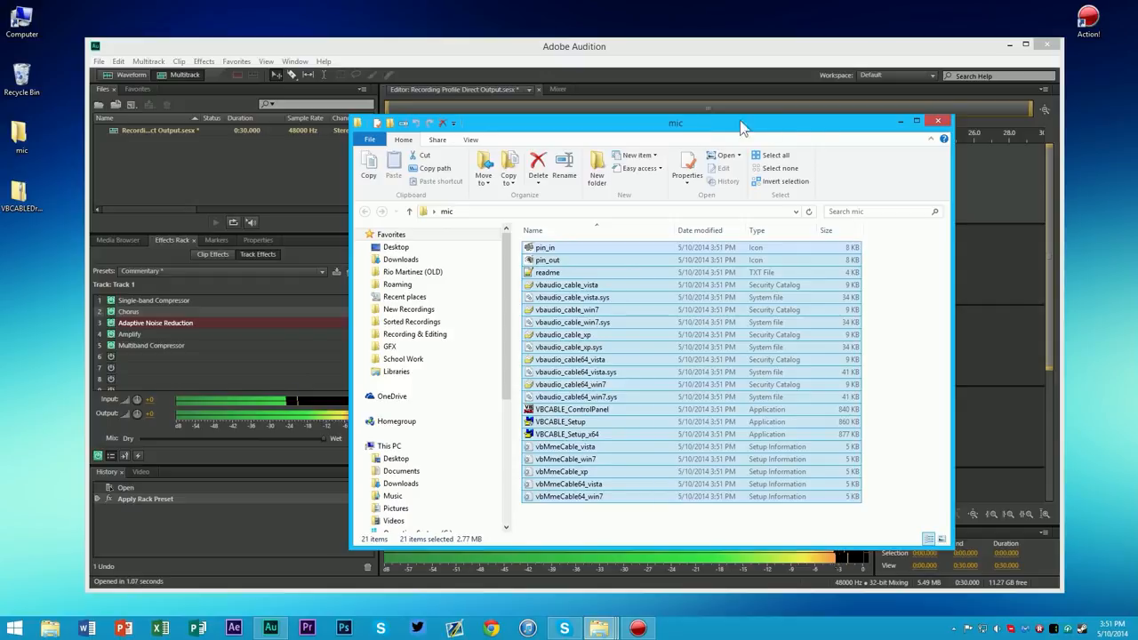
pyautogui.click(658, 530)
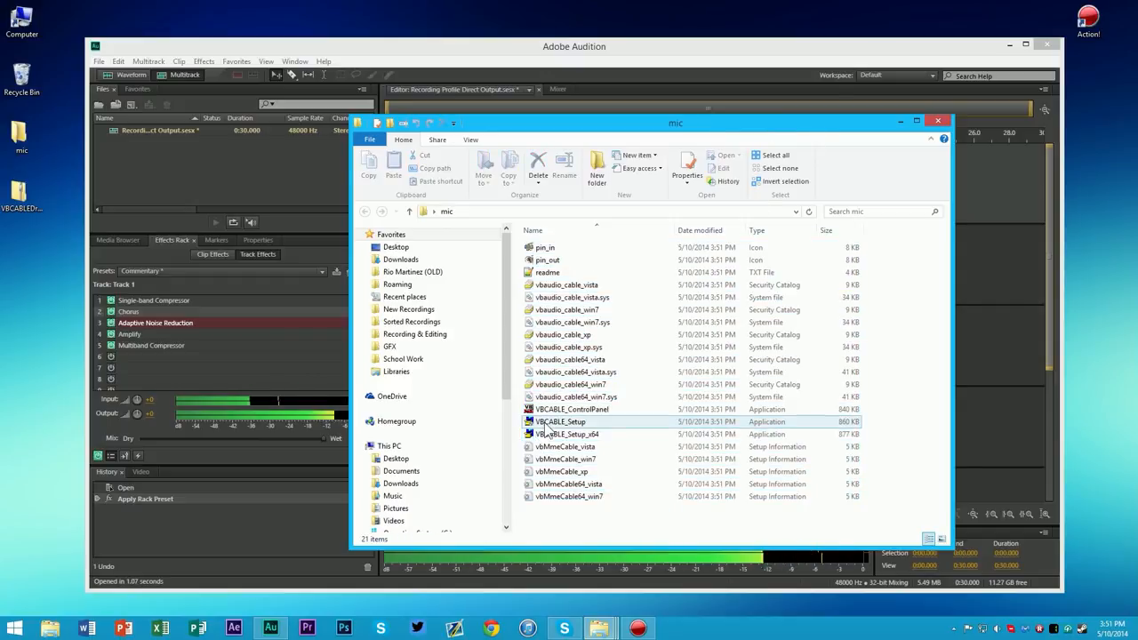
pyautogui.click(554, 422)
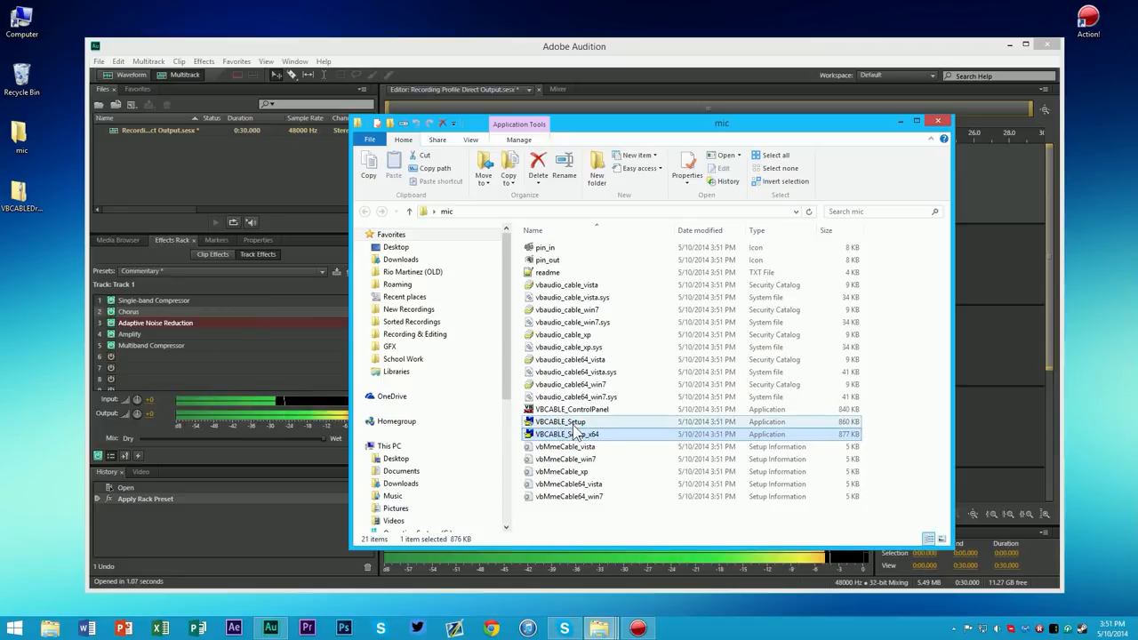
pyautogui.click(583, 436)
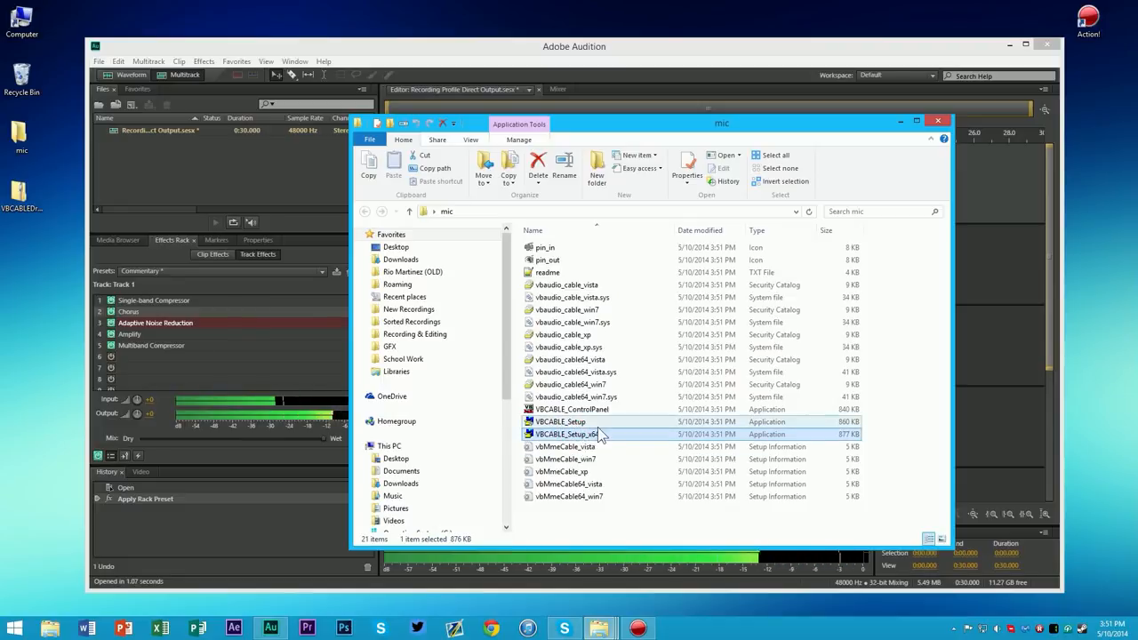
# - Open the properties of This PC to view the computer's system information
pyautogui.click(16, 628)
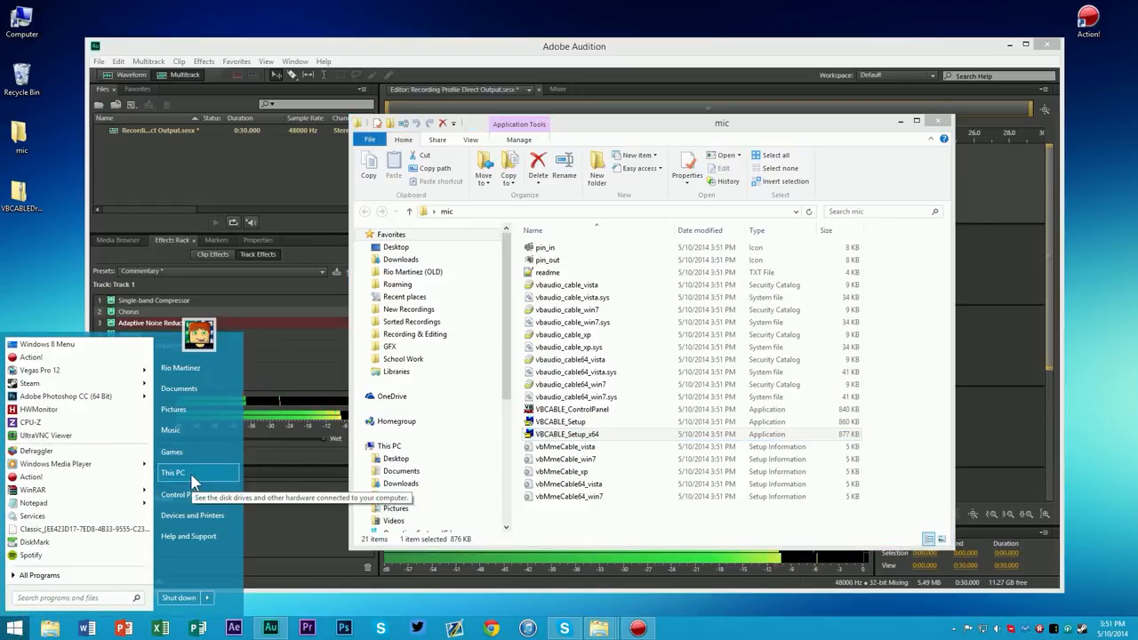
pyautogui.rightClick(181, 481)
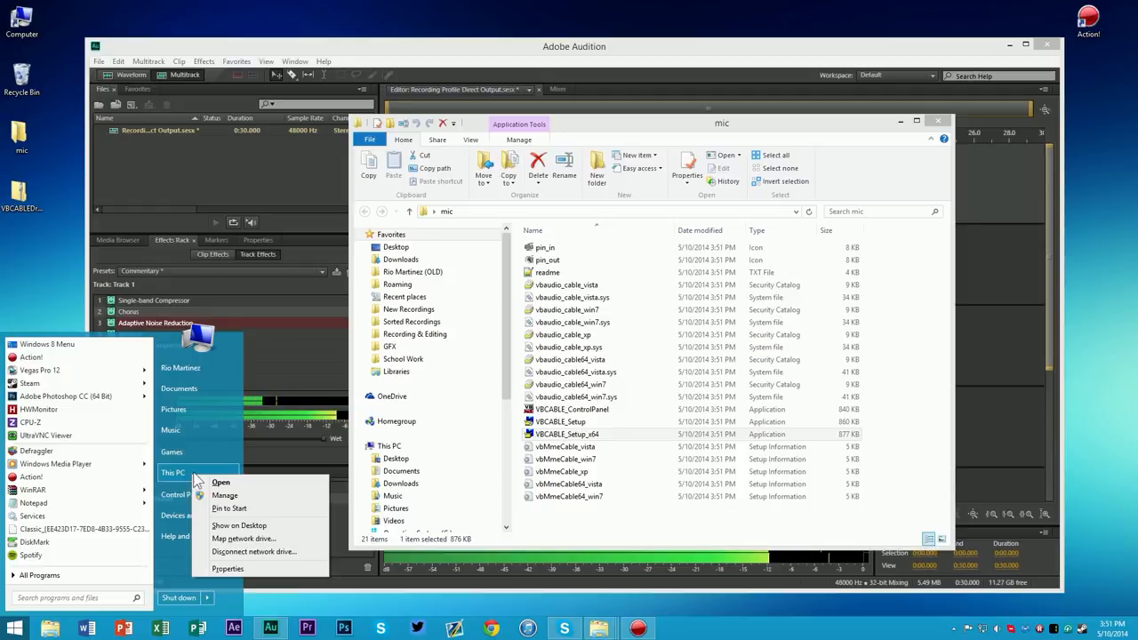
pyautogui.click(229, 568)
pyautogui.moveTo(204, 57); pyautogui.dragTo(704, 73)
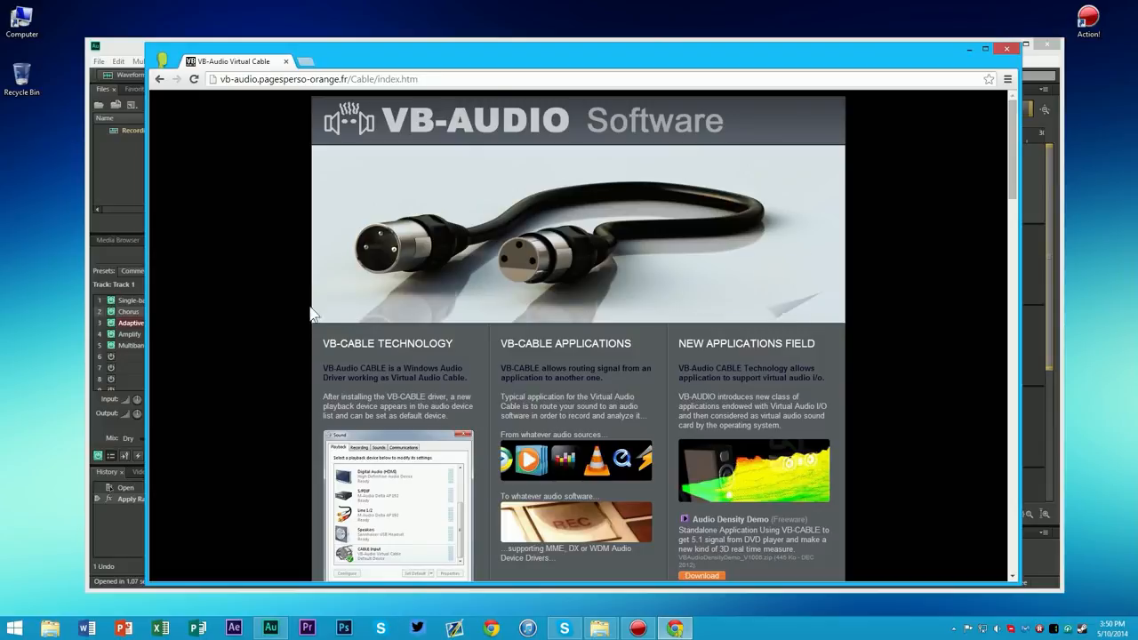
# - Download the VB-CABLE Driver package from the VB-Audio Virtual Cable page and return to the browser window
pyautogui.scroll(-2, 328, 272)
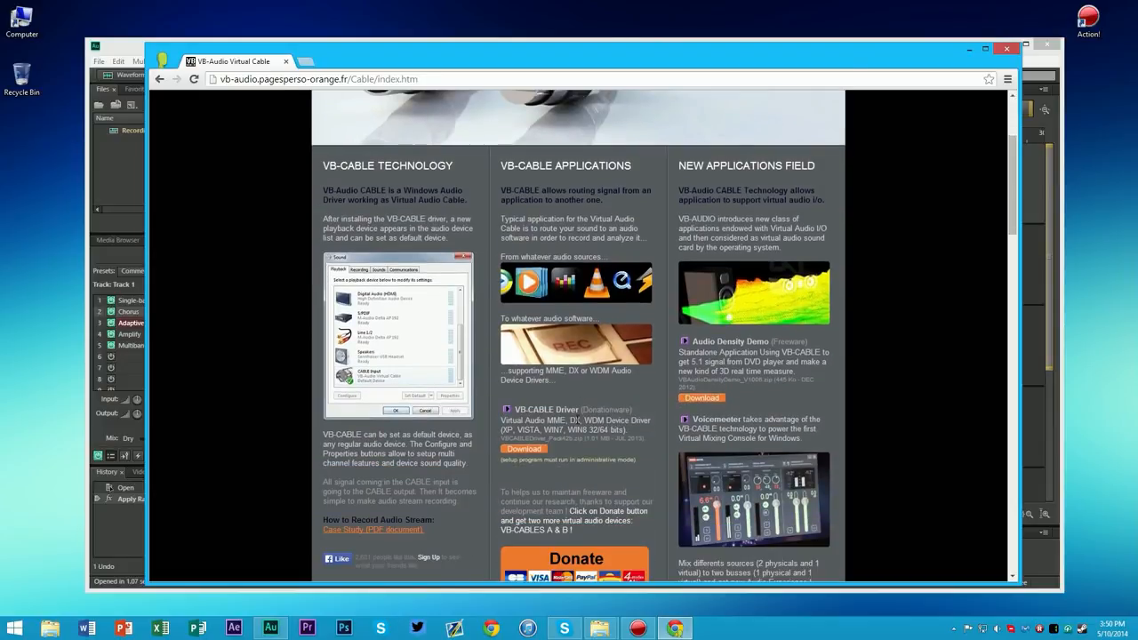
pyautogui.click(524, 450)
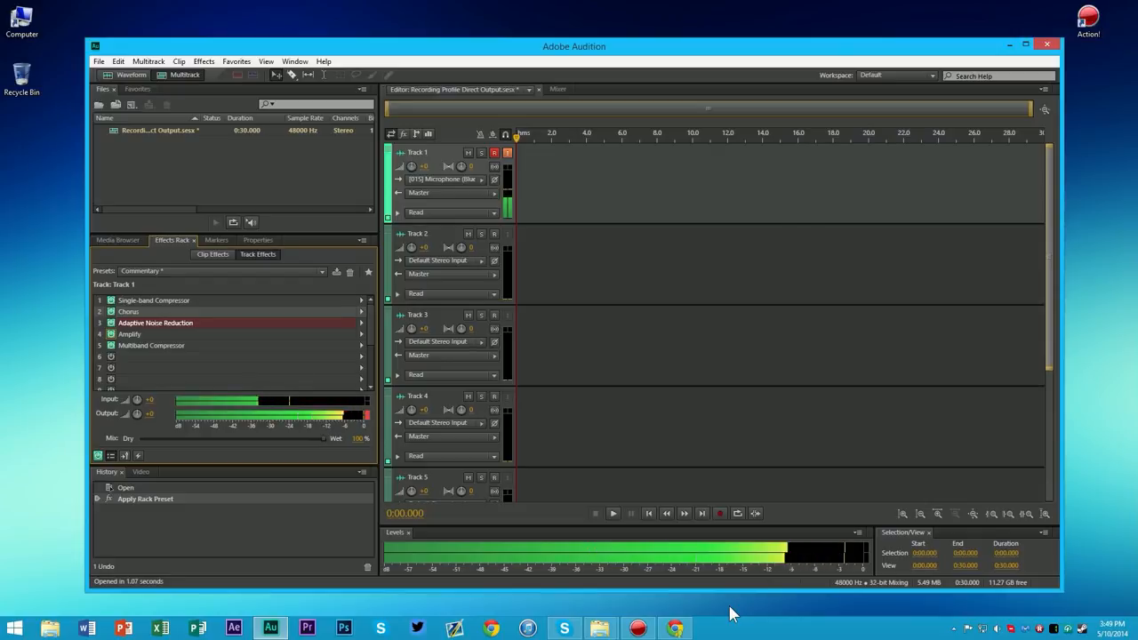
pyautogui.click(675, 628)
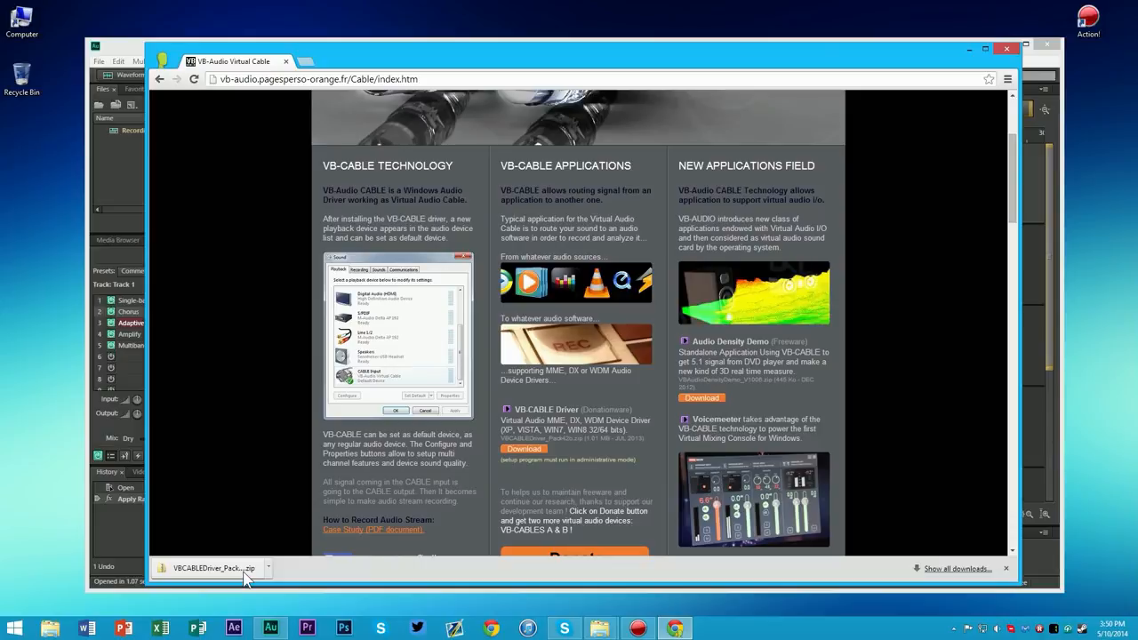
# - Place the downloaded VBCABLEDriver_Pack42b archive on the desktop and close the browser
pyautogui.moveTo(247, 576); pyautogui.dragTo(37, 196)
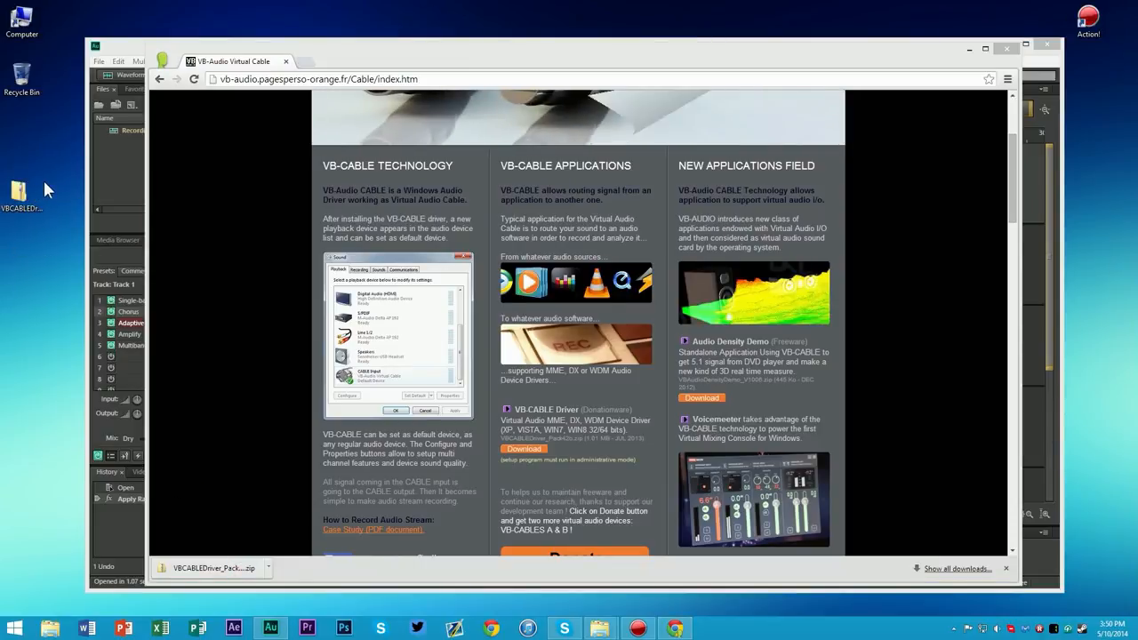
pyautogui.click(42, 192)
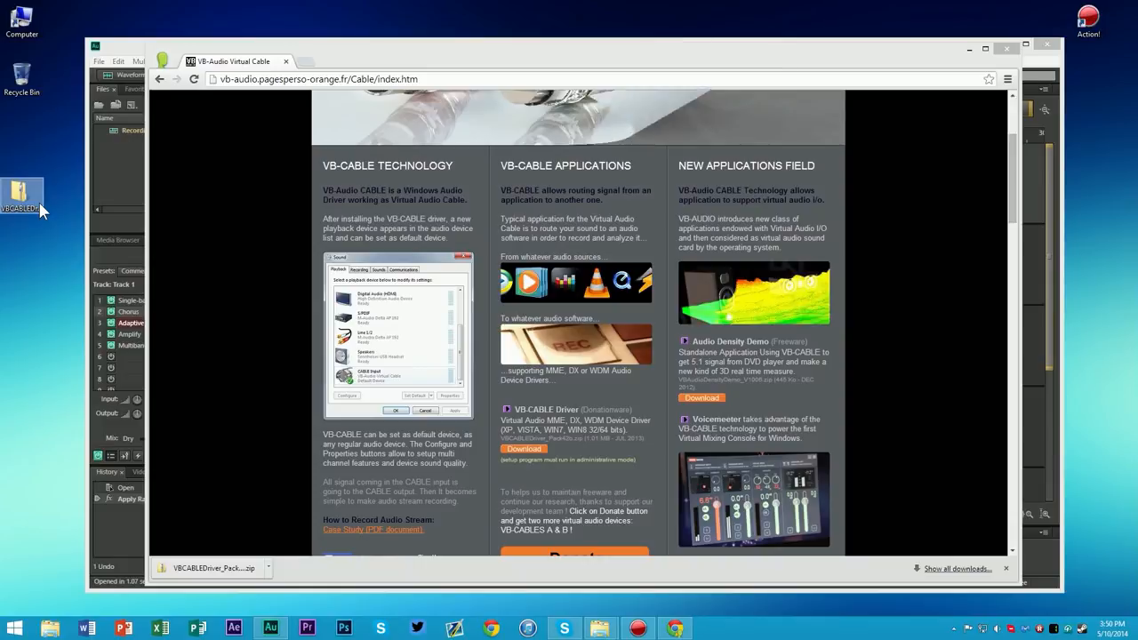
pyautogui.moveTo(46, 154); pyautogui.dragTo(28, 247)
pyautogui.click(41, 144)
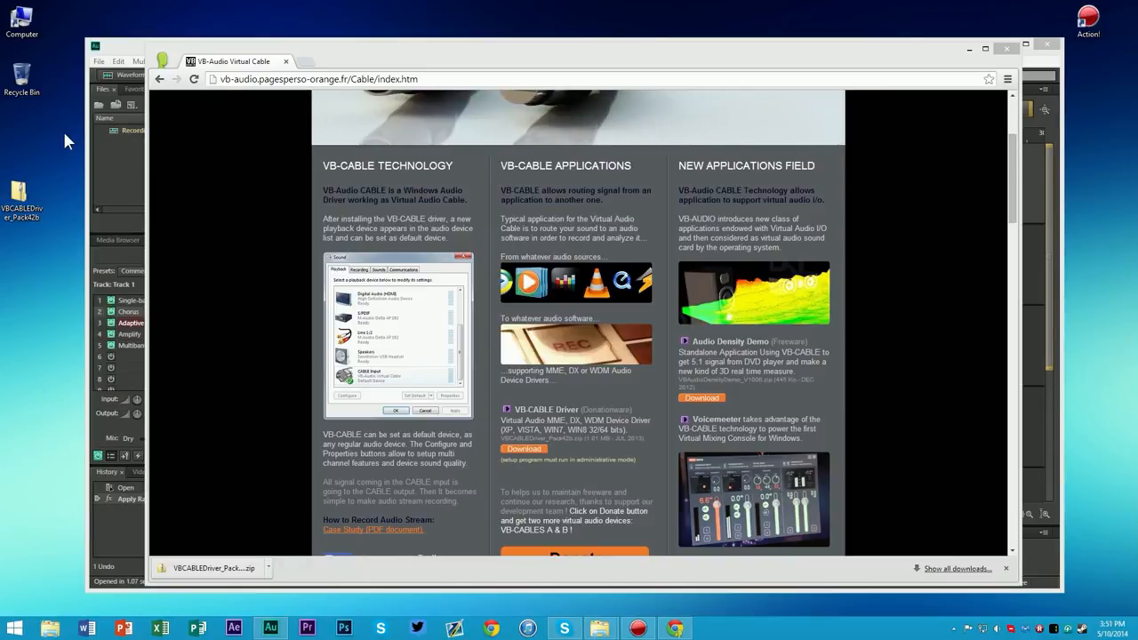
pyautogui.hotkey('alt', 'F4')
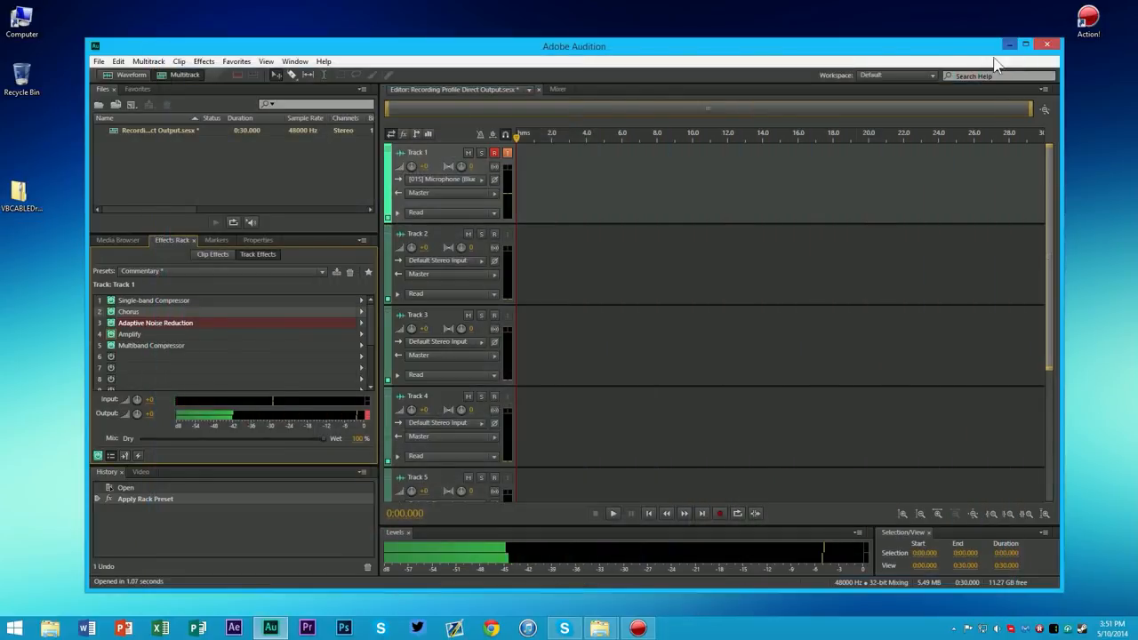
# - Extract the VBCABLEDriver_Pack42b archive into its own folder on the desktop and delete the extracted folder
pyautogui.click(22, 198)
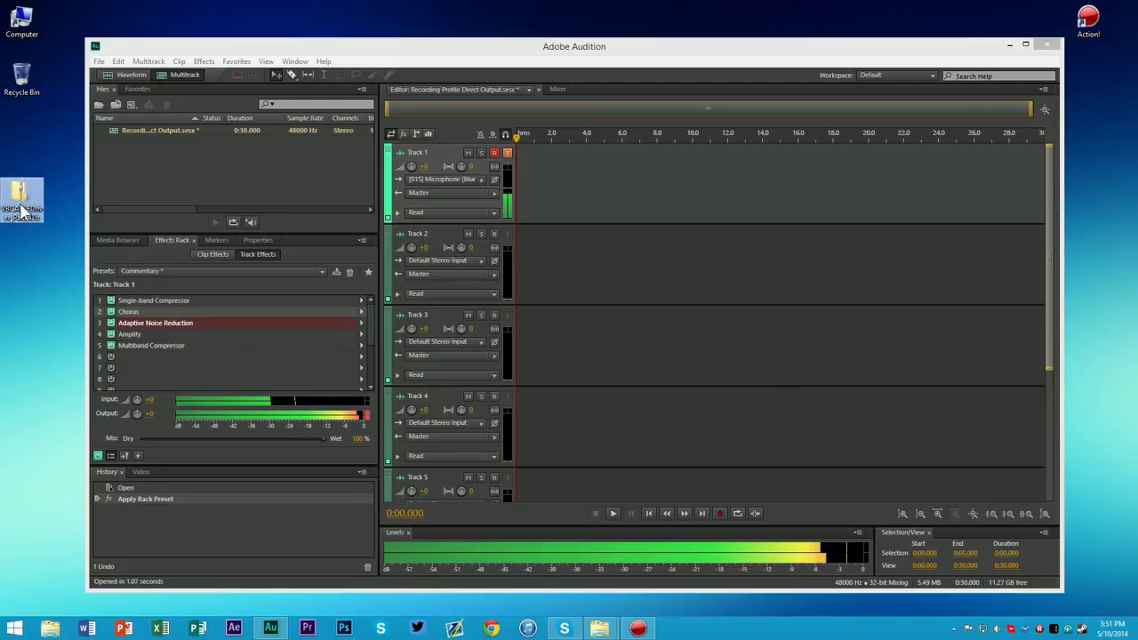
pyautogui.rightClick(15, 206)
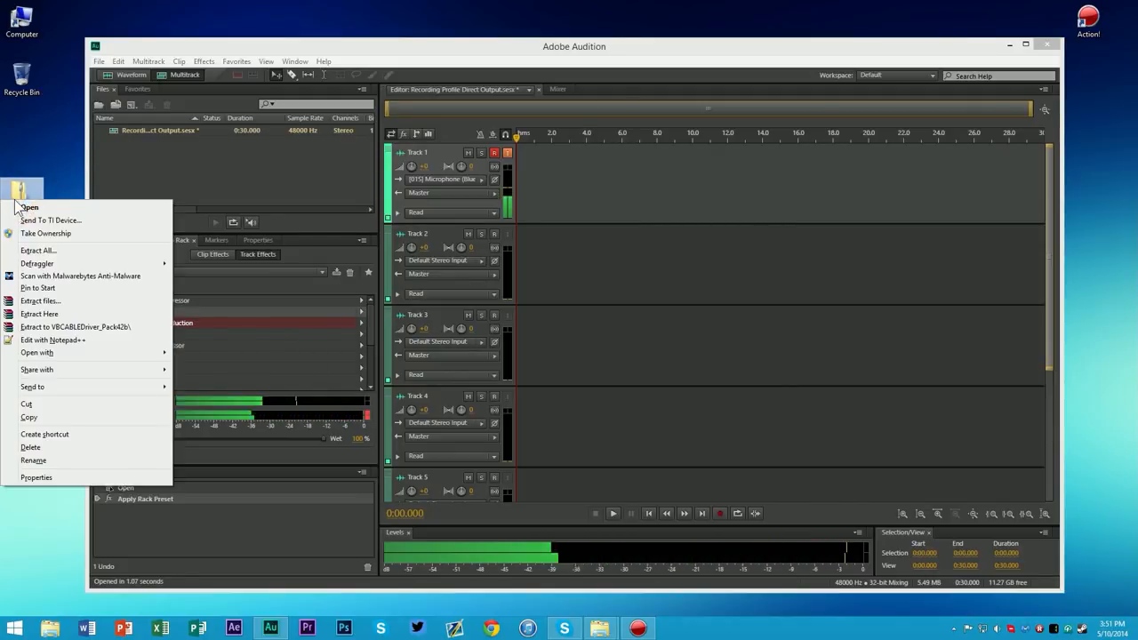
pyautogui.click(53, 327)
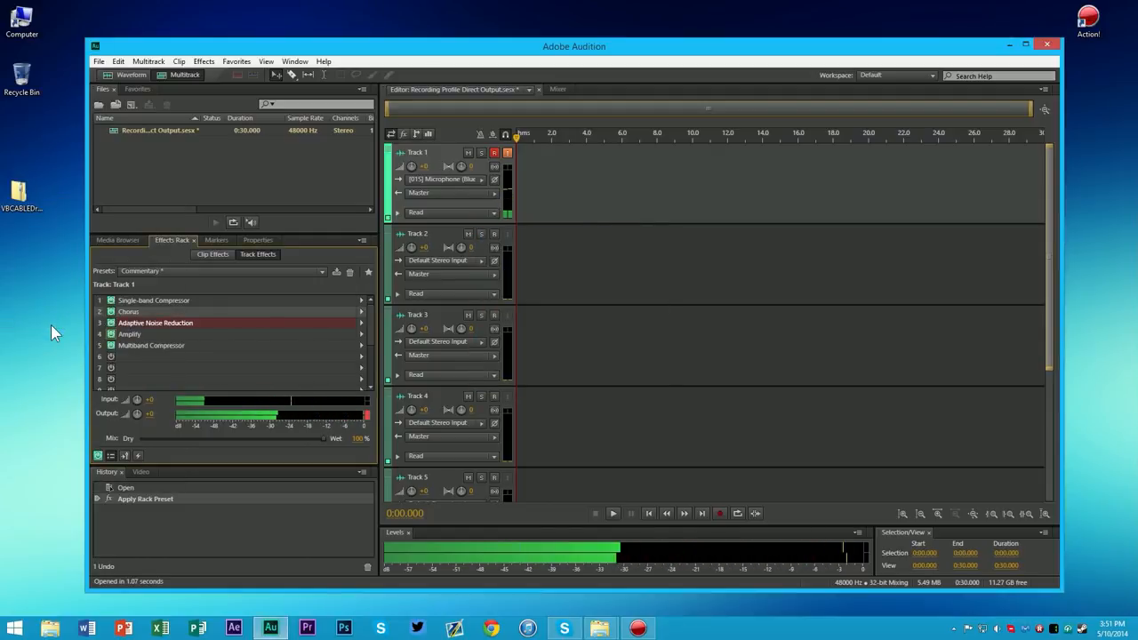
pyautogui.click(33, 151)
pyautogui.press('Delete')
pyautogui.click(614, 341)
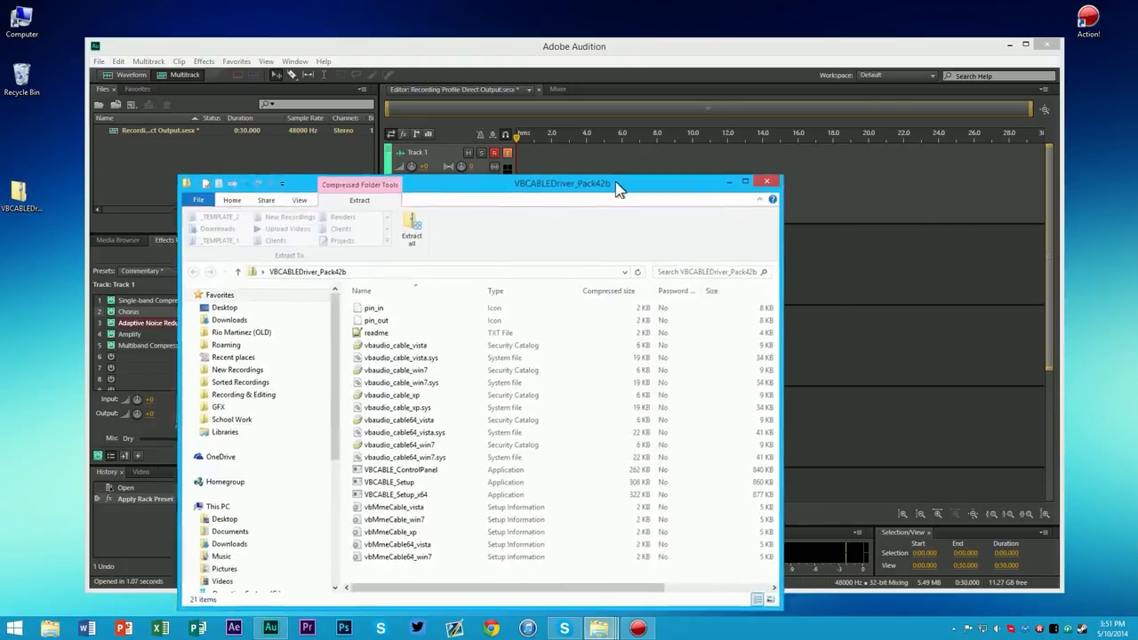
# - Create a folder named mic on the desktop and place it above the VBCABLEDriver_Pack42b archive
pyautogui.moveTo(616, 186); pyautogui.dragTo(788, 125)
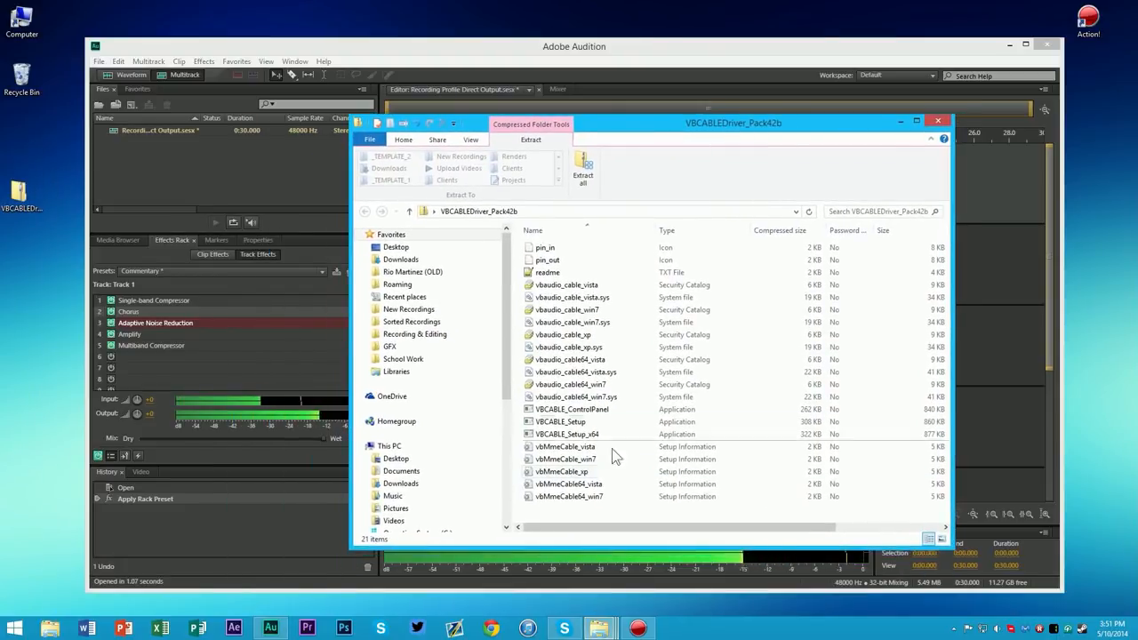
pyautogui.rightClick(35, 313)
pyautogui.moveTo(50, 427)
pyautogui.click(156, 428)
pyautogui.write('m')
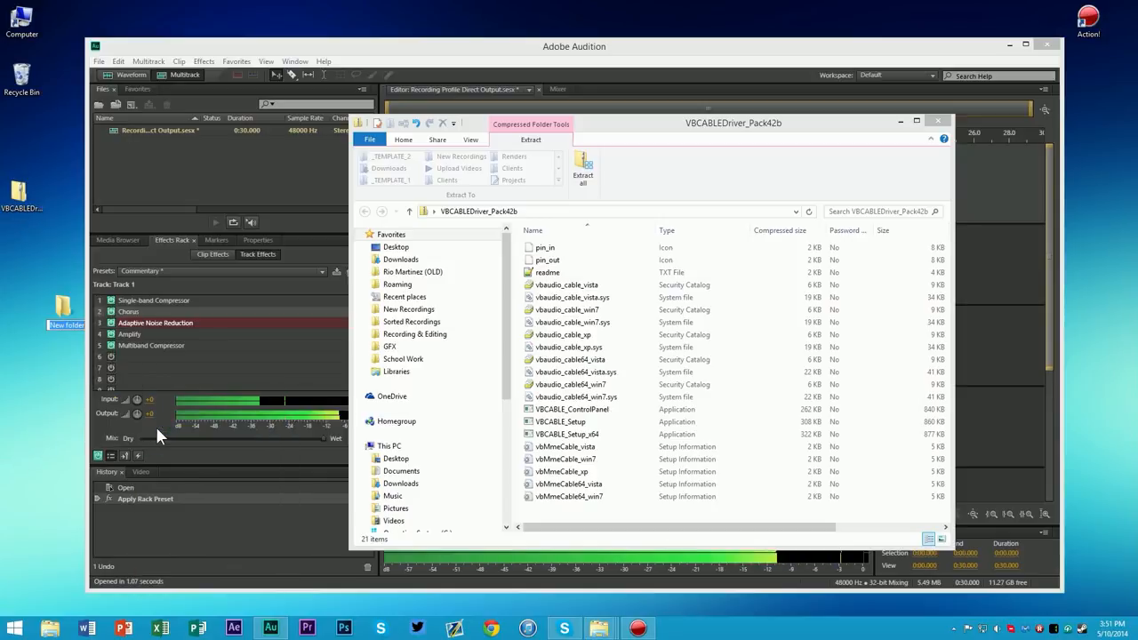
pyautogui.write('ic')
pyautogui.press('Return')
pyautogui.moveTo(68, 311); pyautogui.dragTo(25, 142)
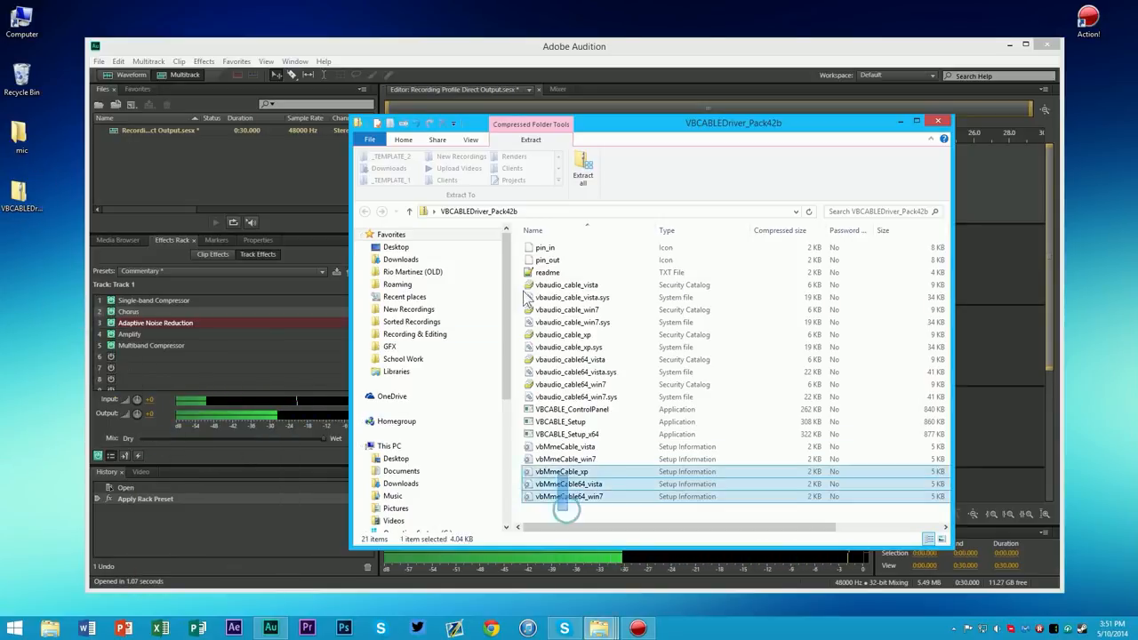